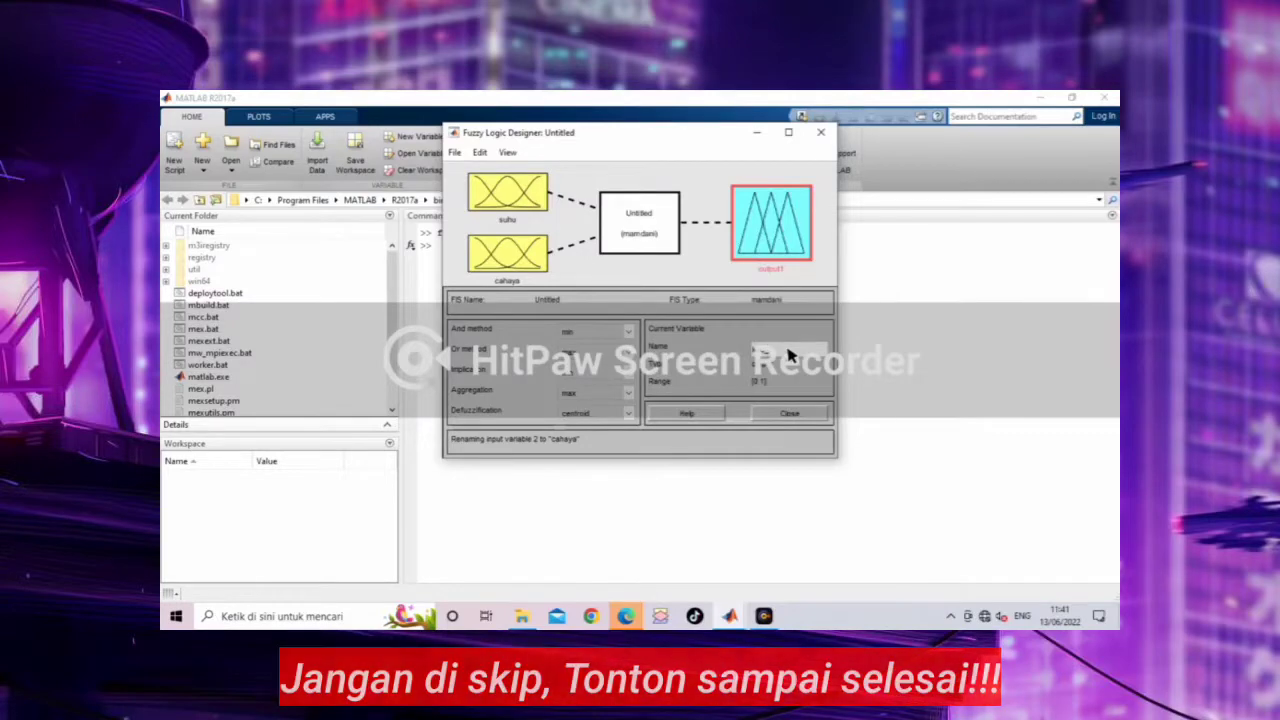
# - Rename the output variable as kec_mesin and open the membership function editor for the fuzzy system
pyautogui.write('nsi')
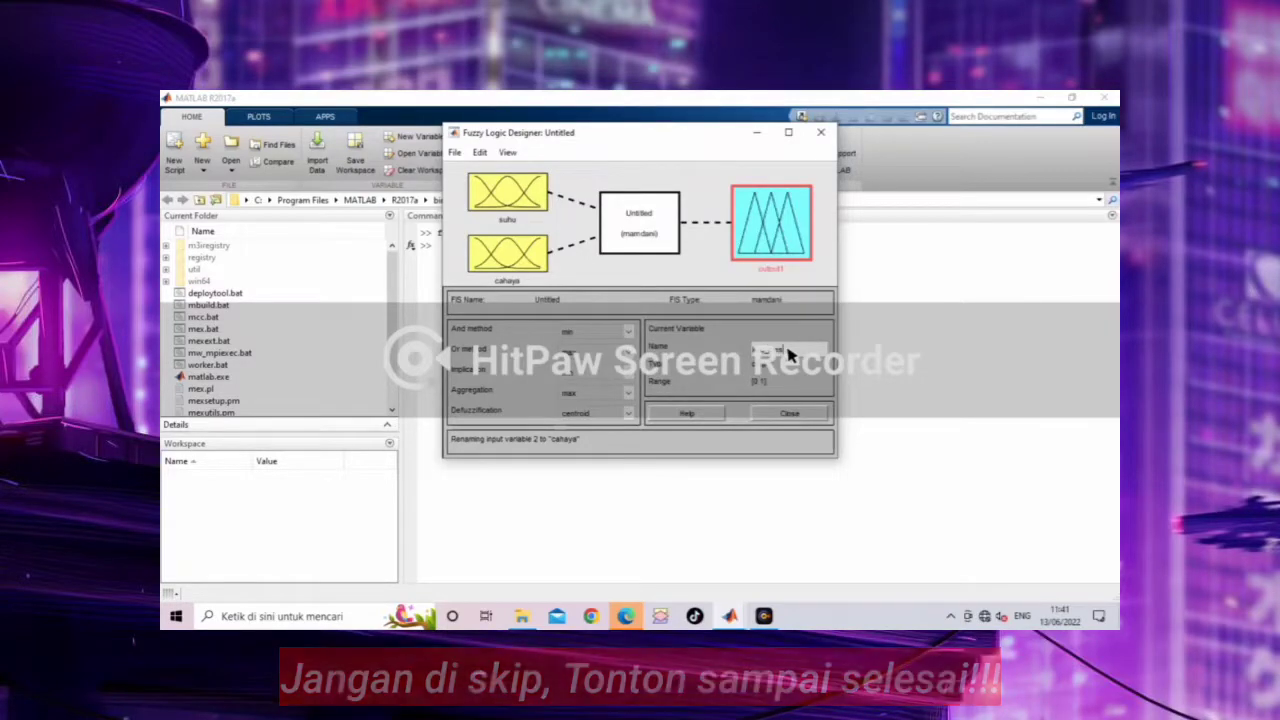
pyautogui.press('Return')
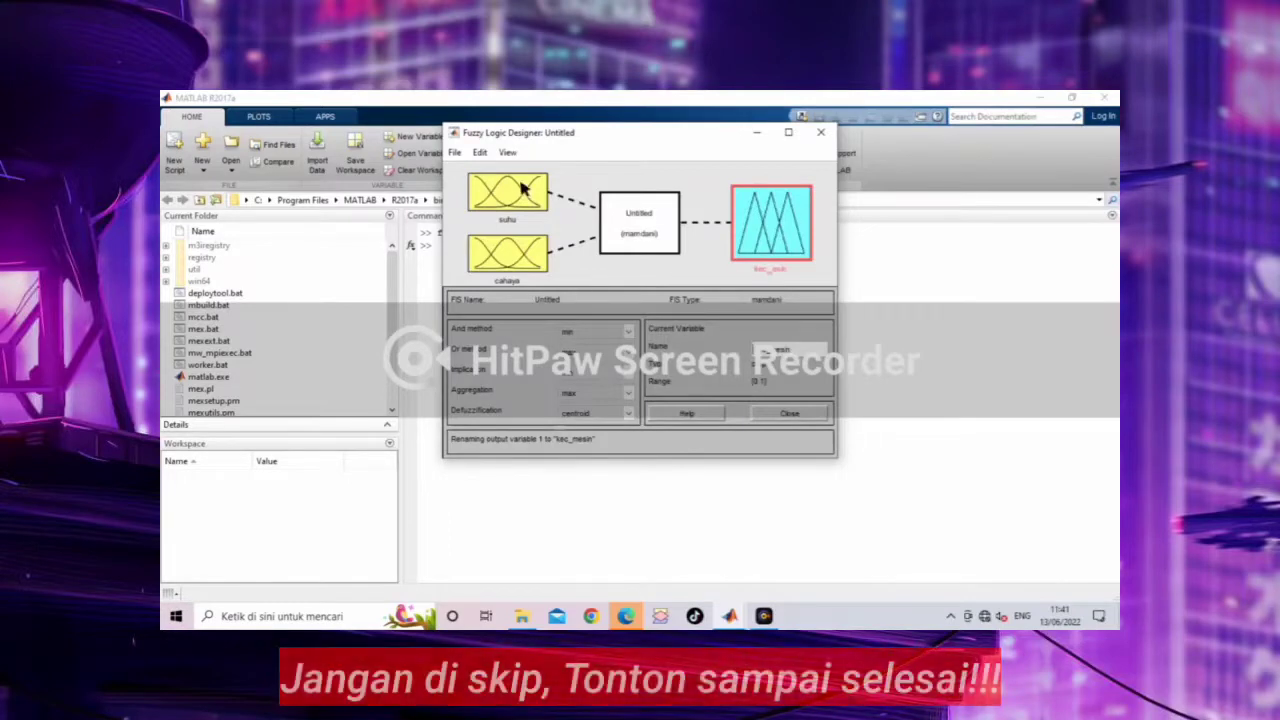
pyautogui.click(480, 152)
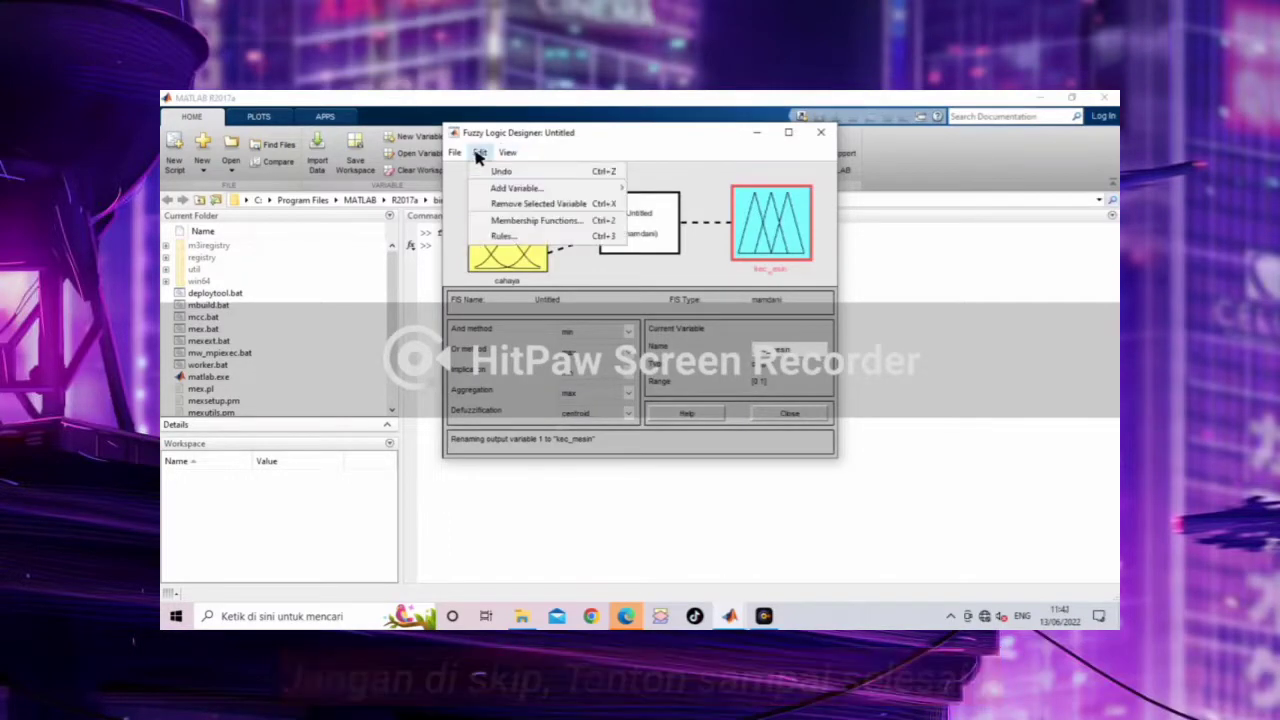
pyautogui.click(552, 220)
# - Arrange the Membership Function Editor and Fuzzy Logic Designer windows side by side
pyautogui.moveTo(647, 125); pyautogui.dragTo(865, 181)
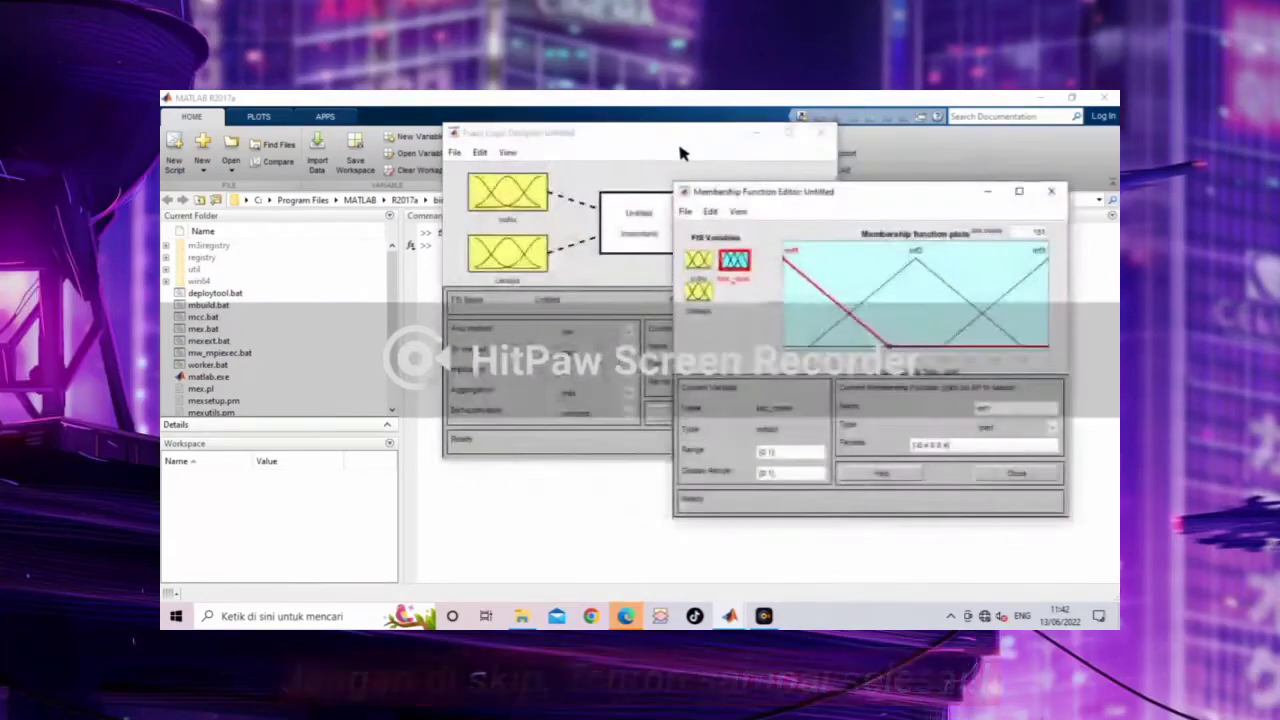
pyautogui.click(678, 147)
pyautogui.moveTo(622, 132); pyautogui.dragTo(394, 186)
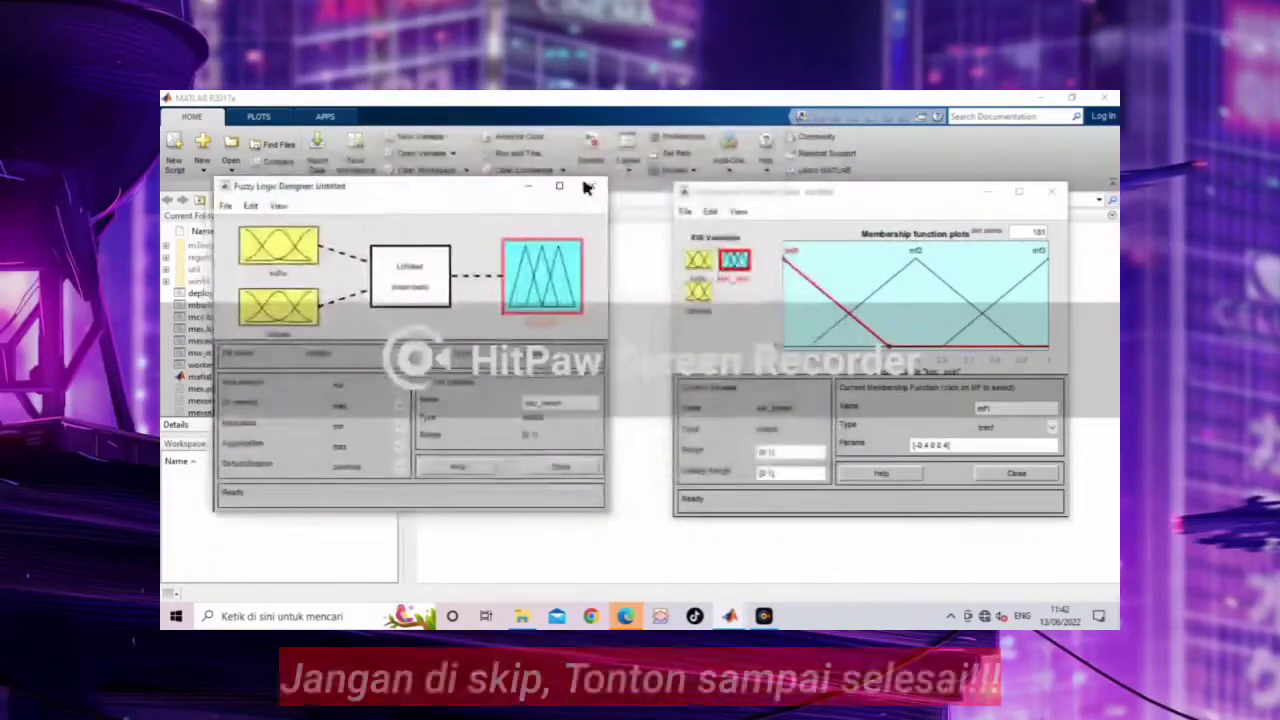
pyautogui.moveTo(777, 191); pyautogui.dragTo(727, 181)
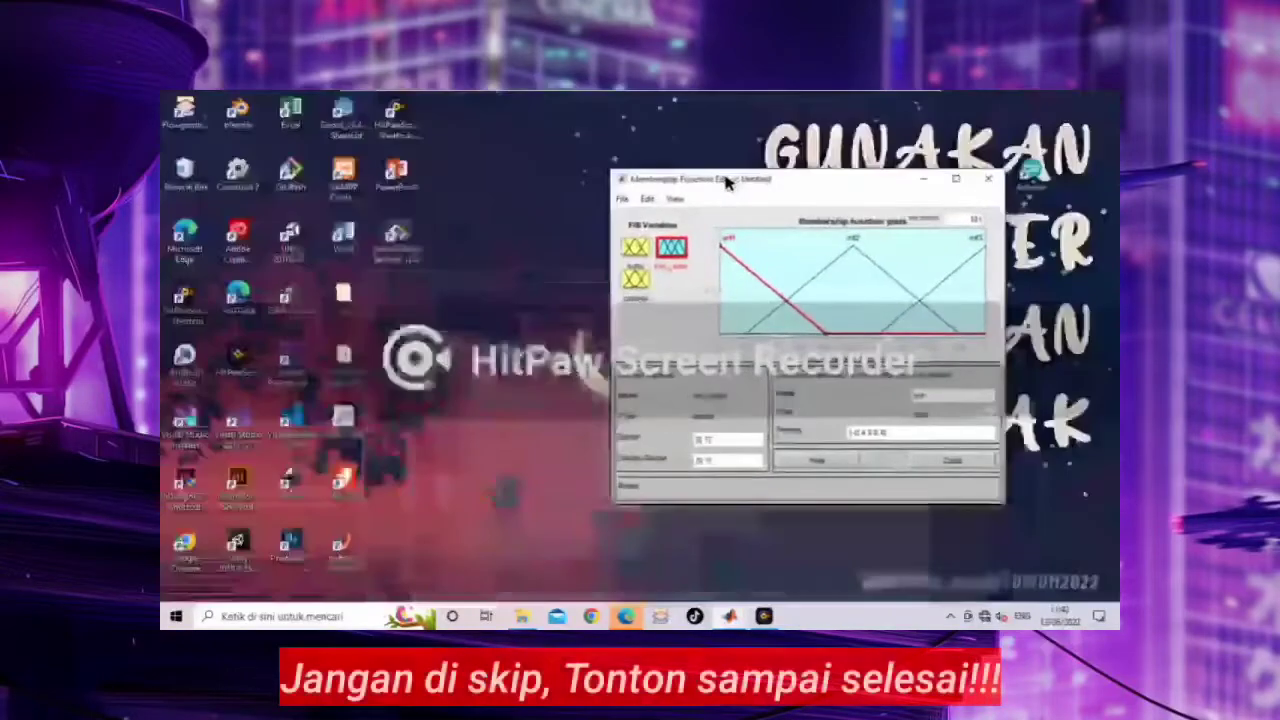
# - Bring the MATLAB main window, the Fuzzy Logic Designer and the Membership Function Editor back into view together
pyautogui.moveTo(730, 616)
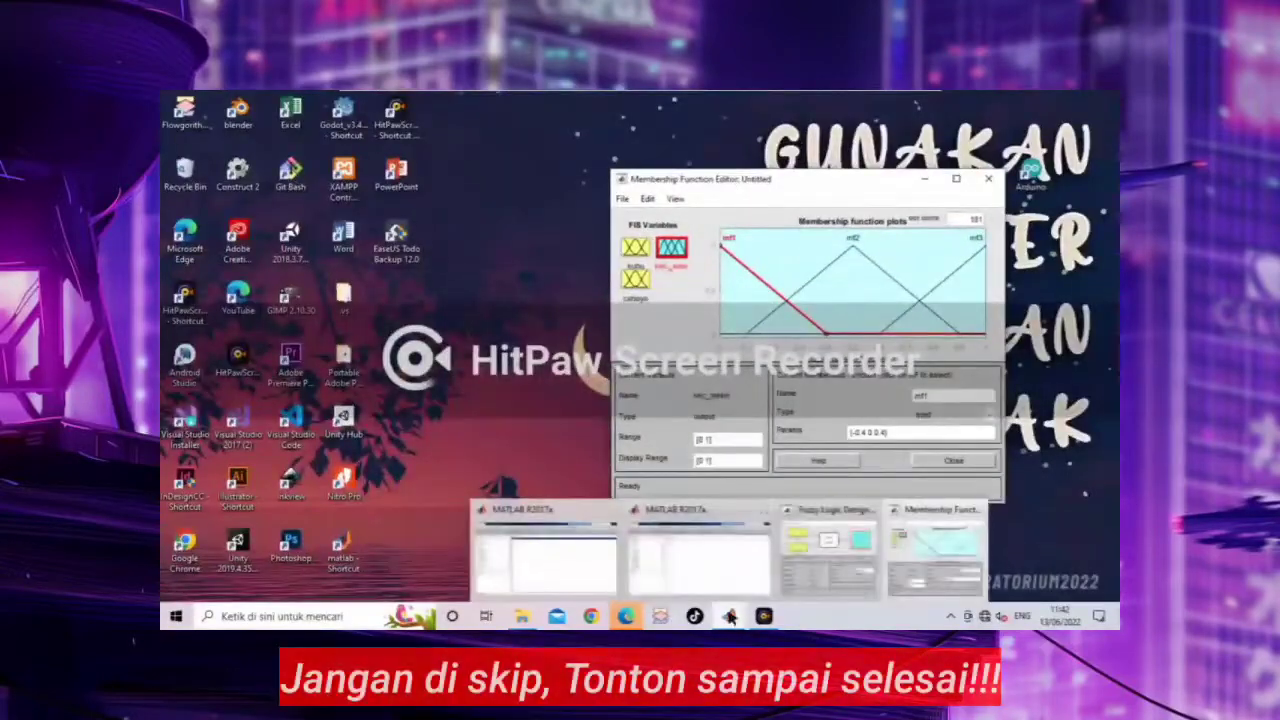
pyautogui.click(677, 545)
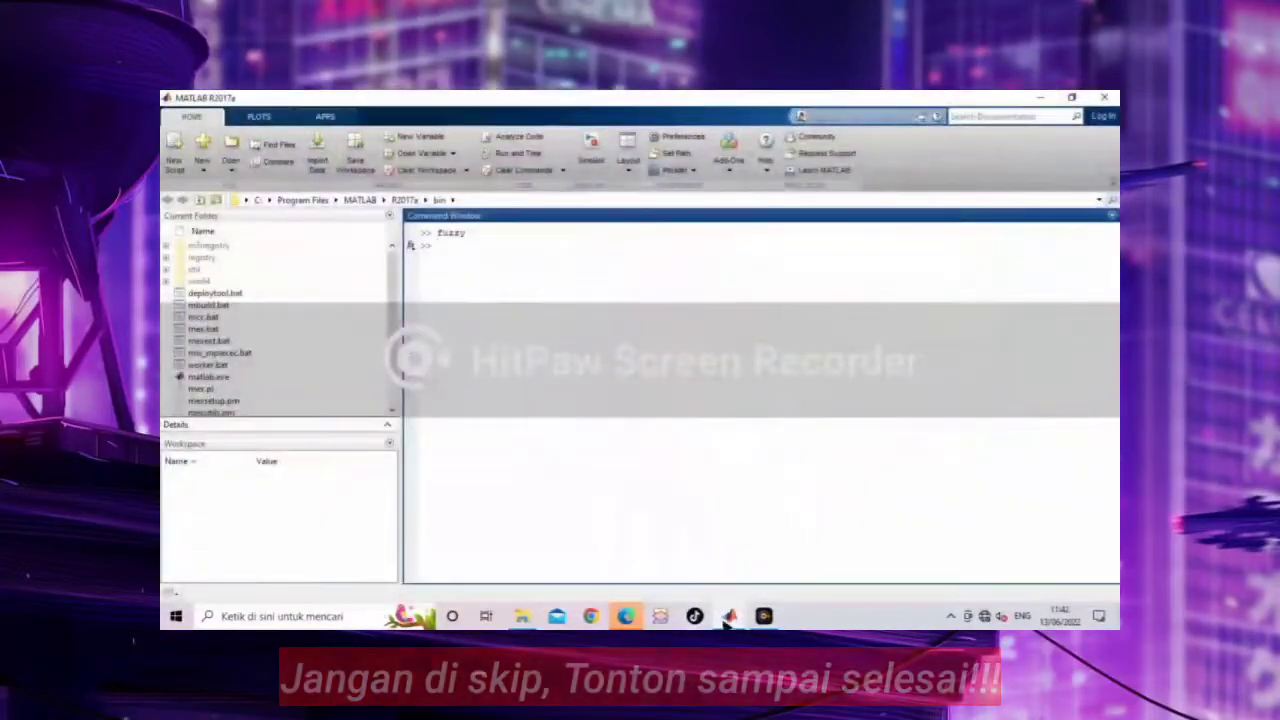
pyautogui.moveTo(728, 618)
pyautogui.click(566, 562)
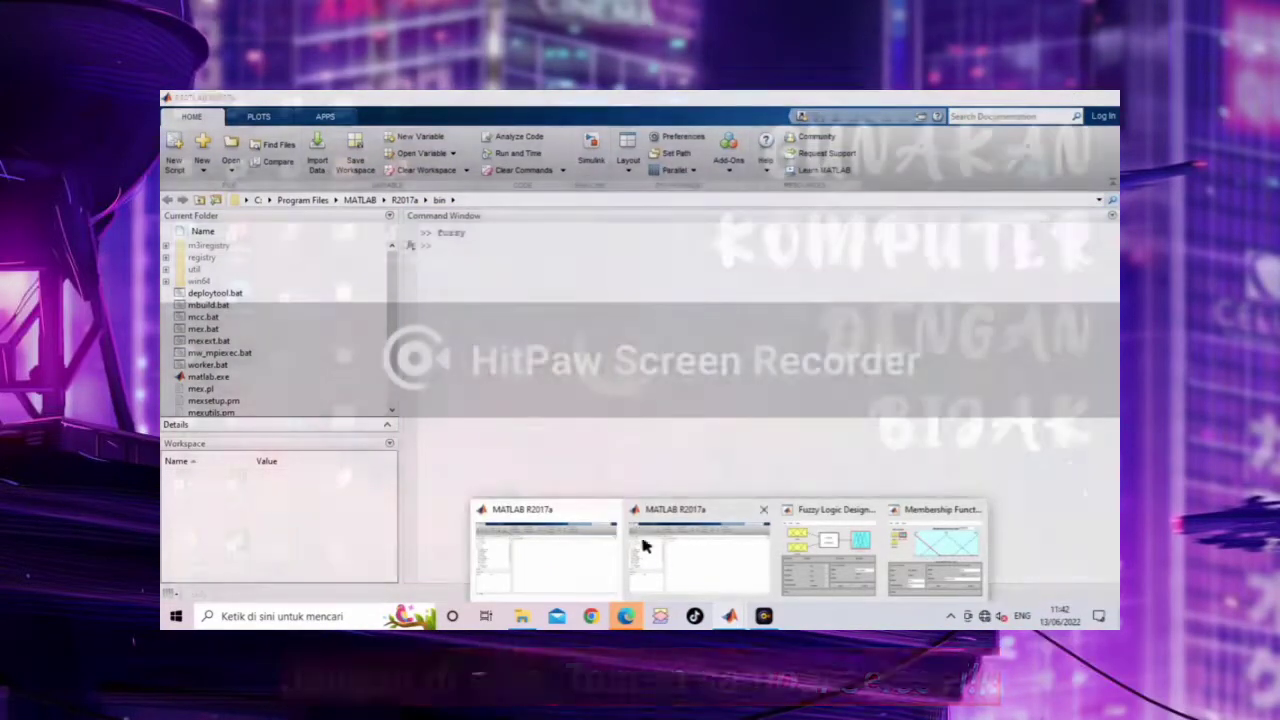
pyautogui.click(610, 510)
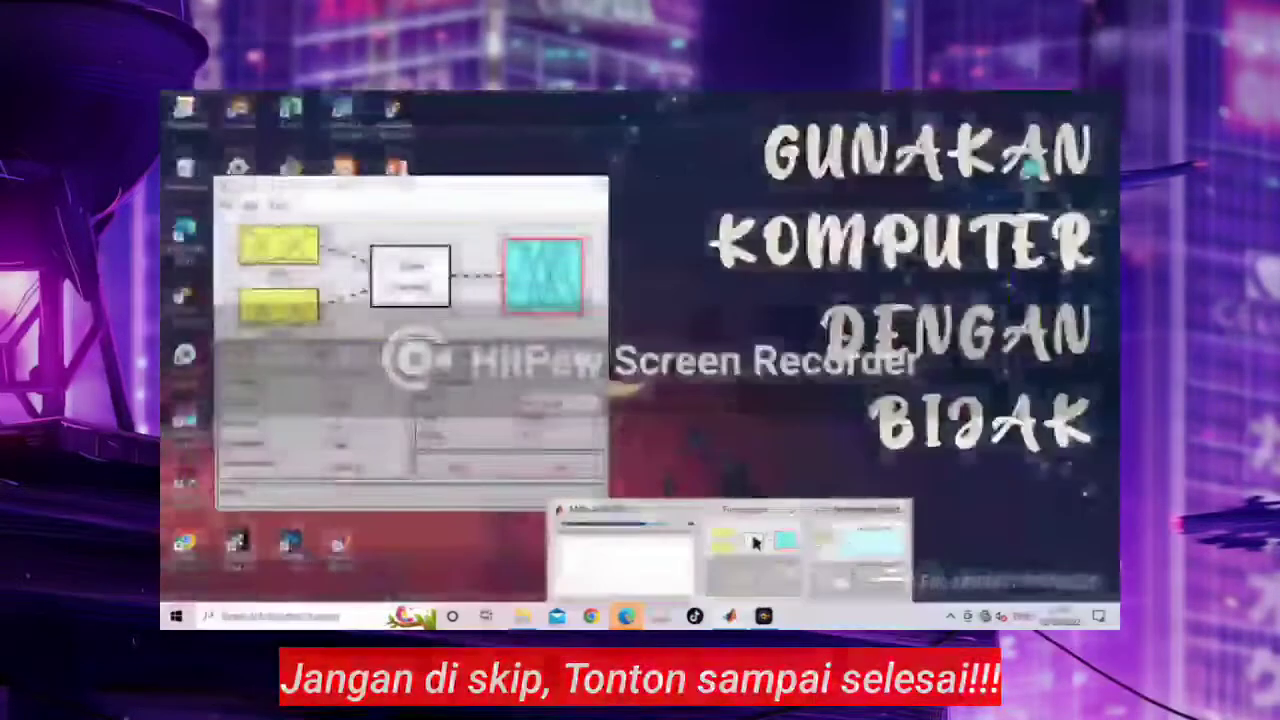
pyautogui.click(750, 540)
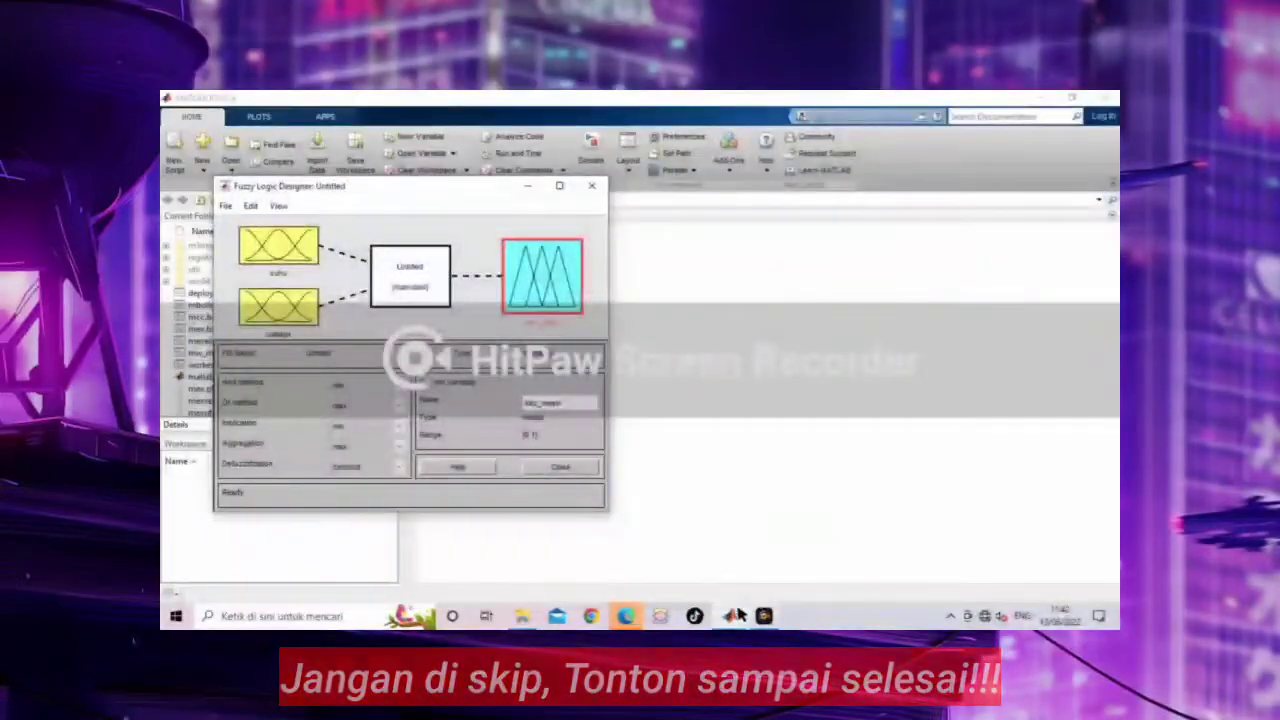
pyautogui.moveTo(735, 616)
pyautogui.click(843, 533)
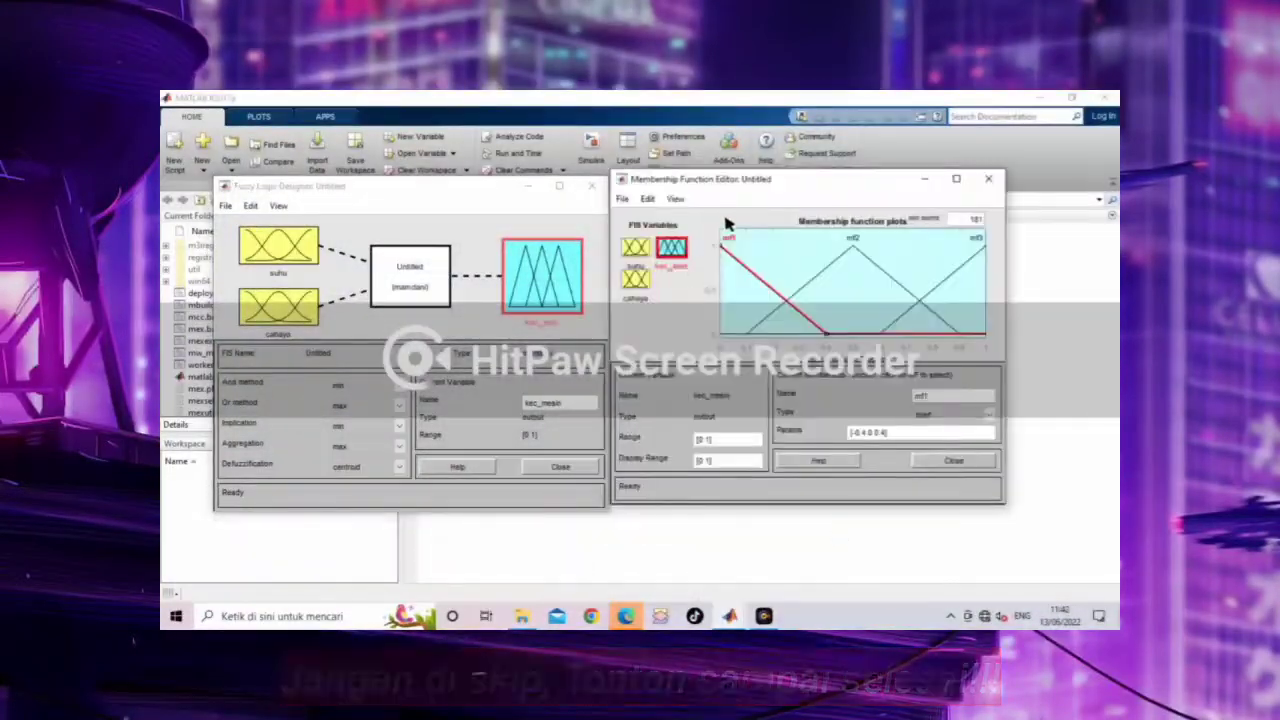
# - Rename the first membership function, mf1, of the input variable suhu as dingin
pyautogui.click(638, 250)
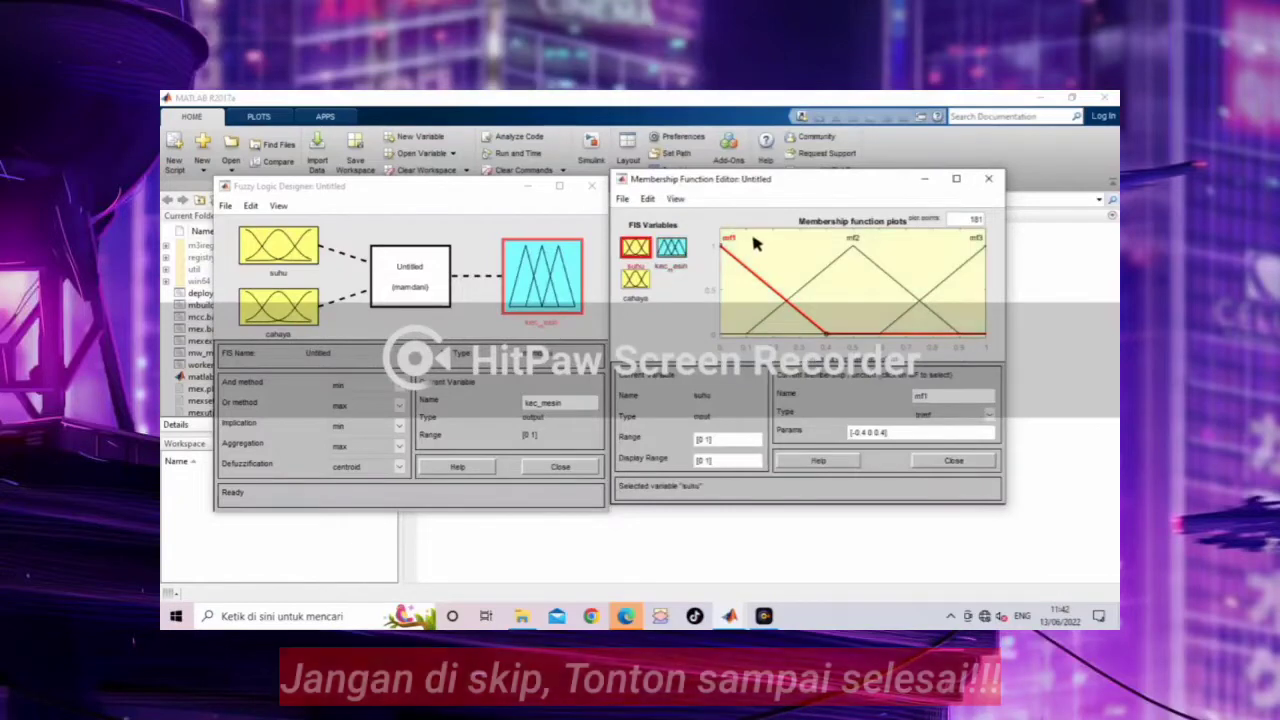
pyautogui.doubleClick(938, 396)
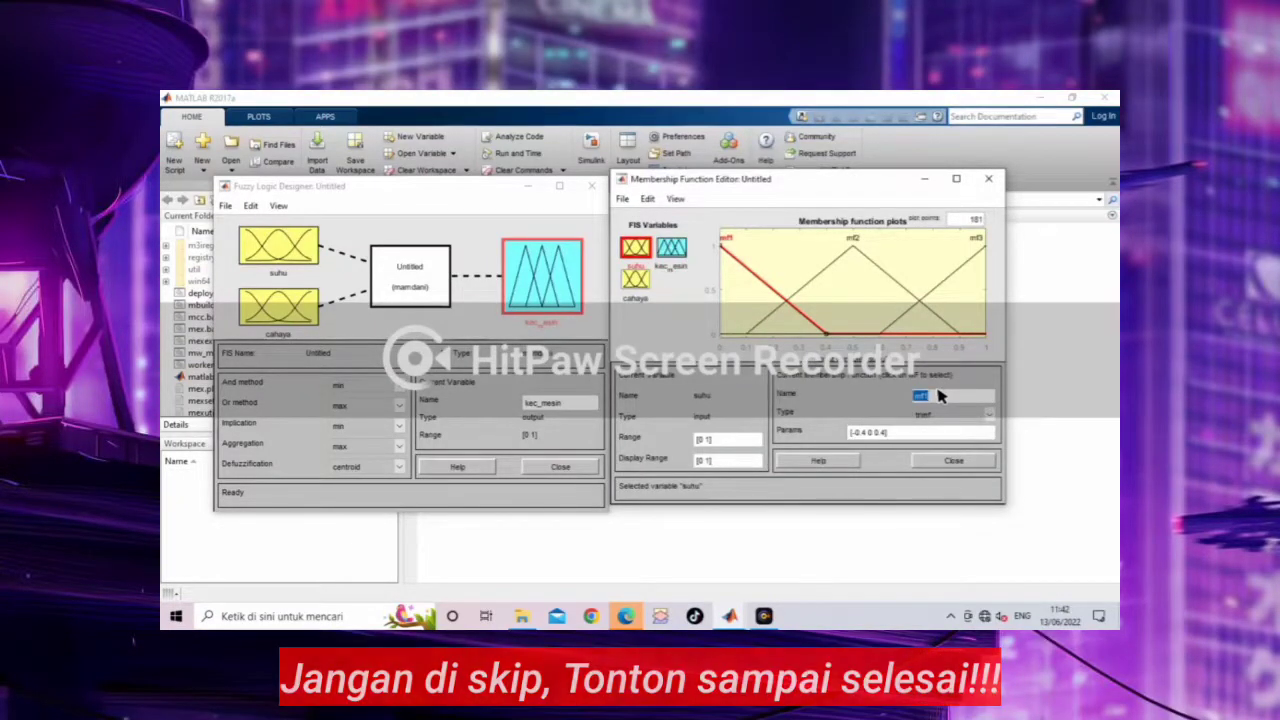
pyautogui.write('dingi')
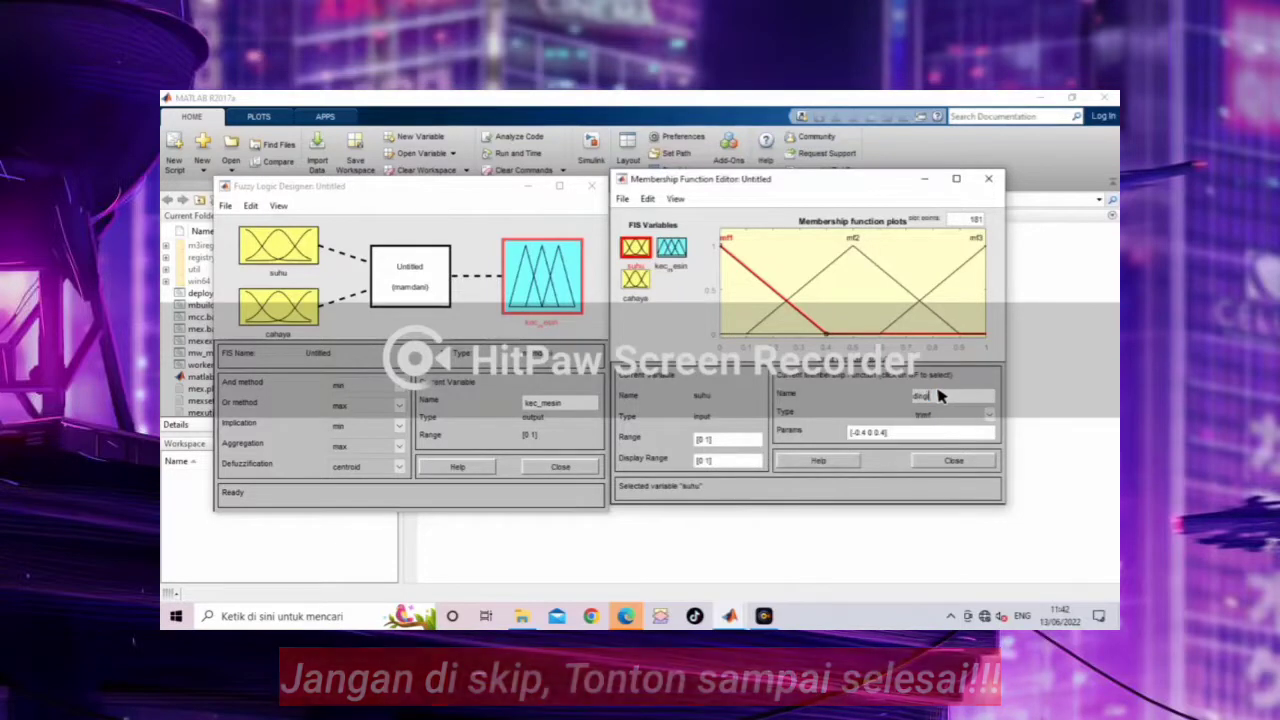
pyautogui.write('n')
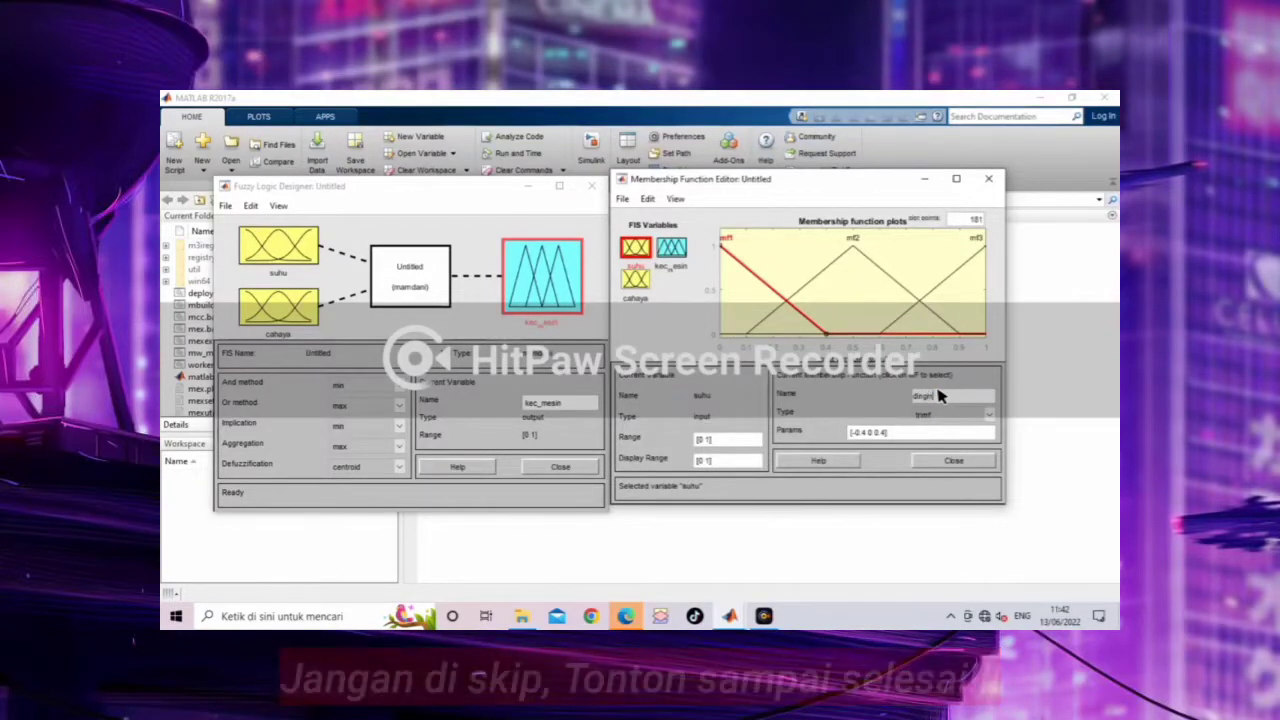
pyautogui.press('Return')
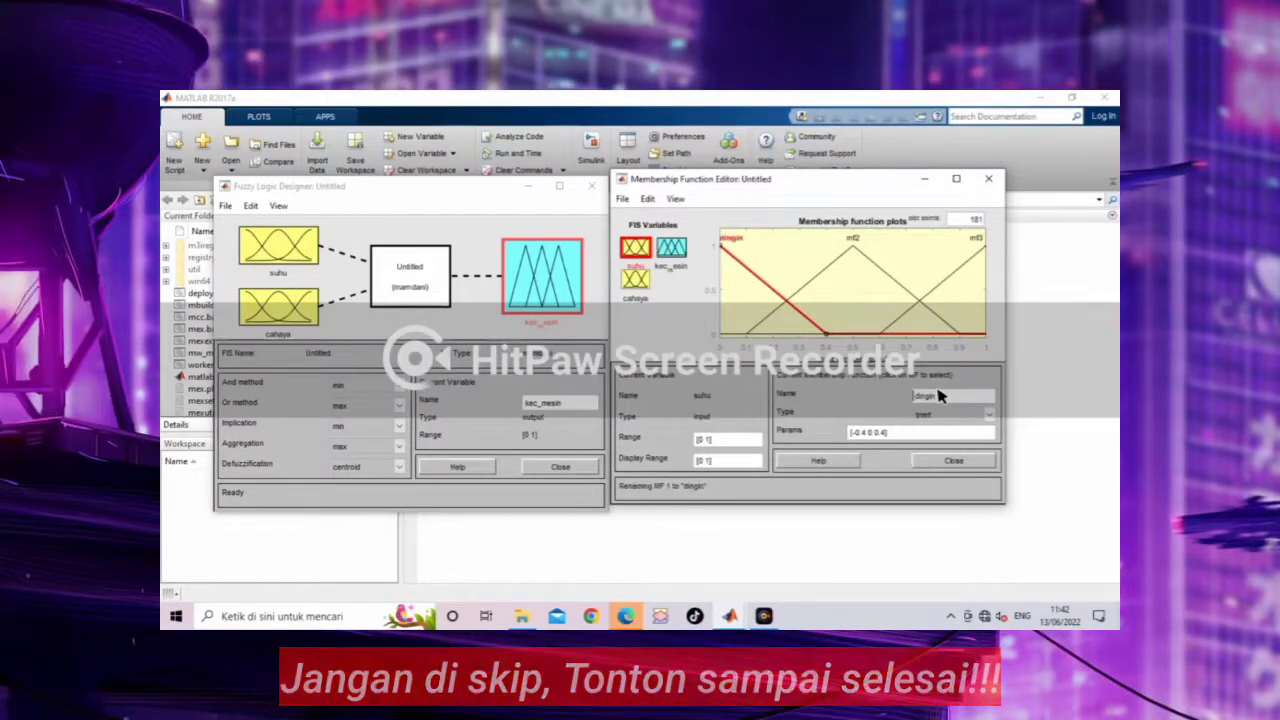
# - Set the range of the input variable suhu to [0 50]
pyautogui.click(885, 434)
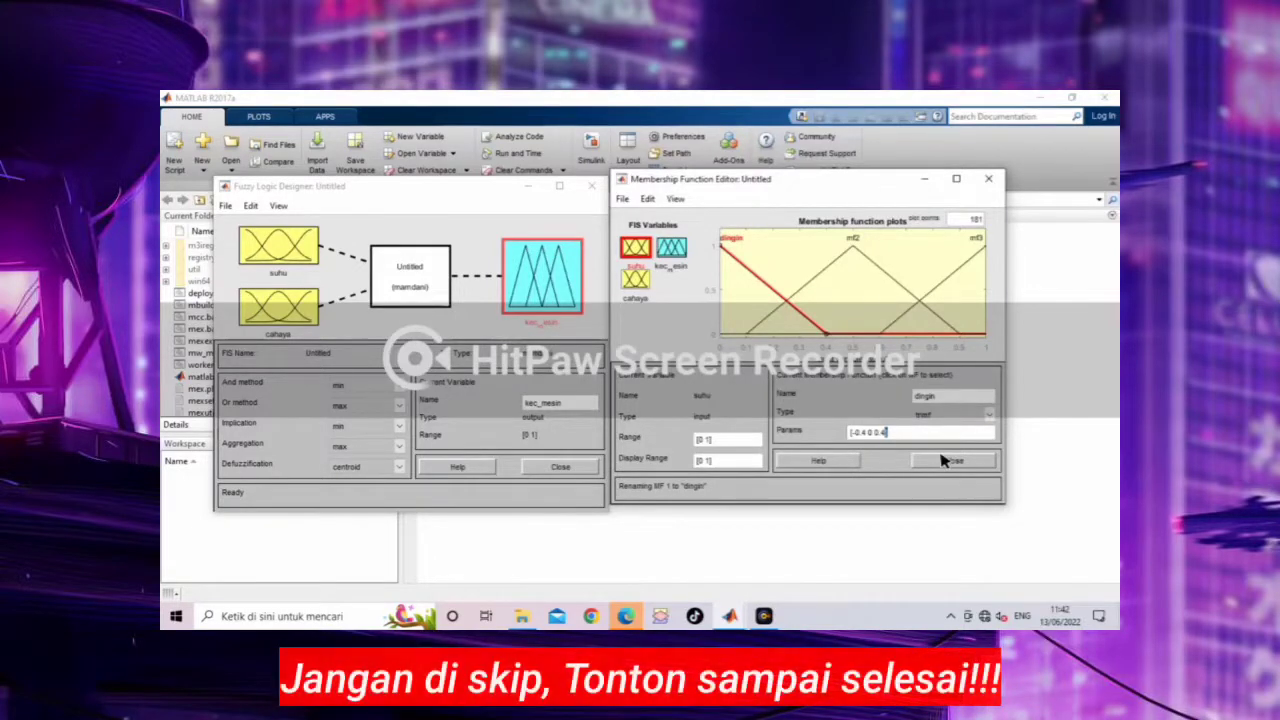
pyautogui.hotkey('ctrl', 'a')
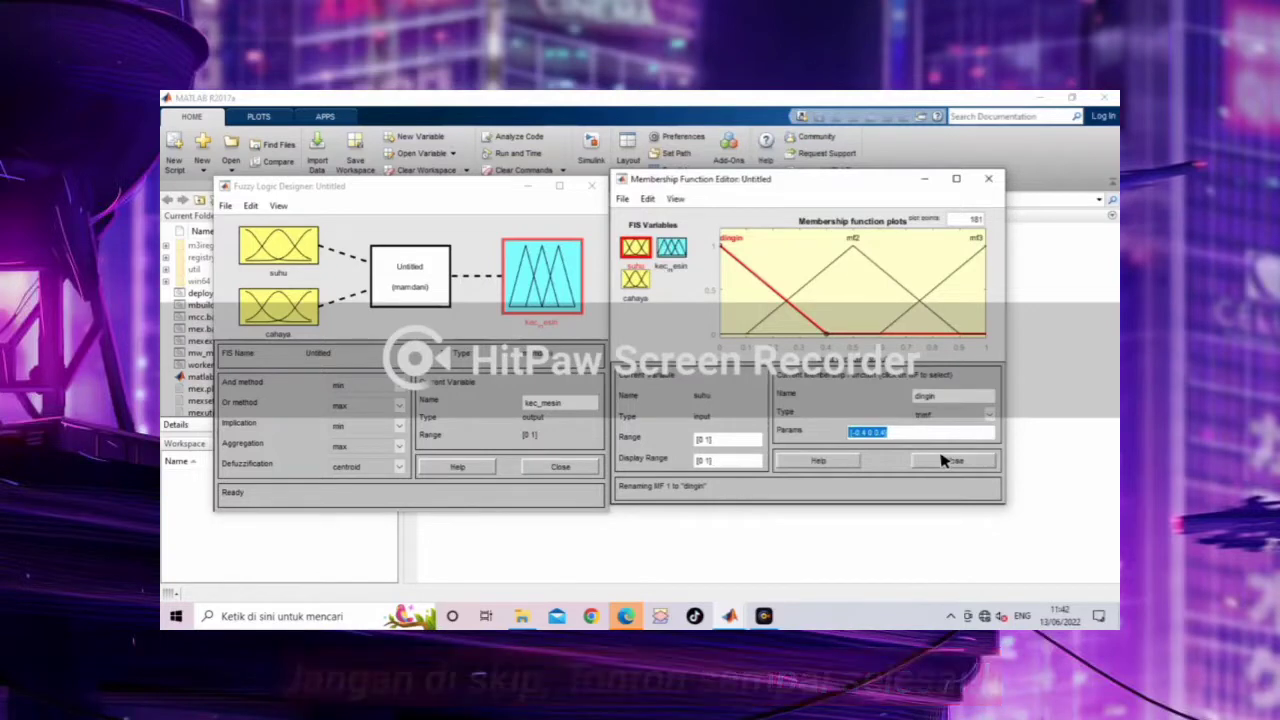
pyautogui.click(706, 441)
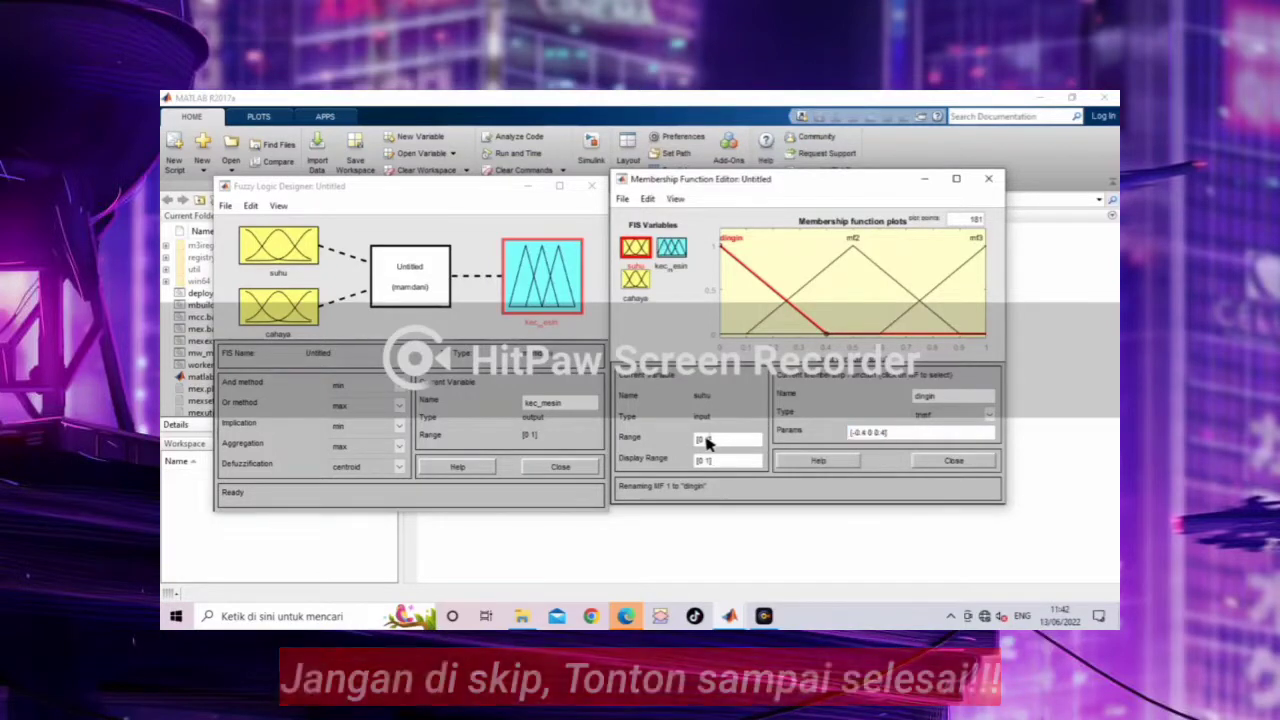
pyautogui.press('BackSpace')
pyautogui.write('50')
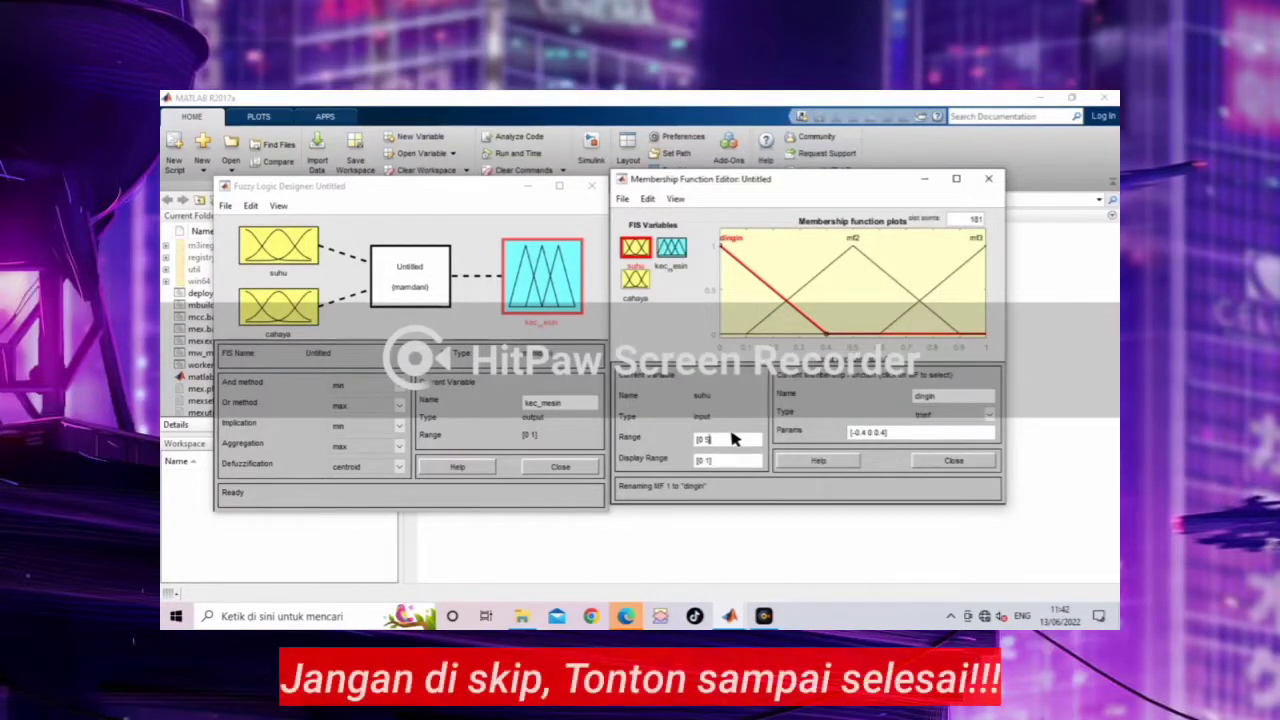
pyautogui.press('Return')
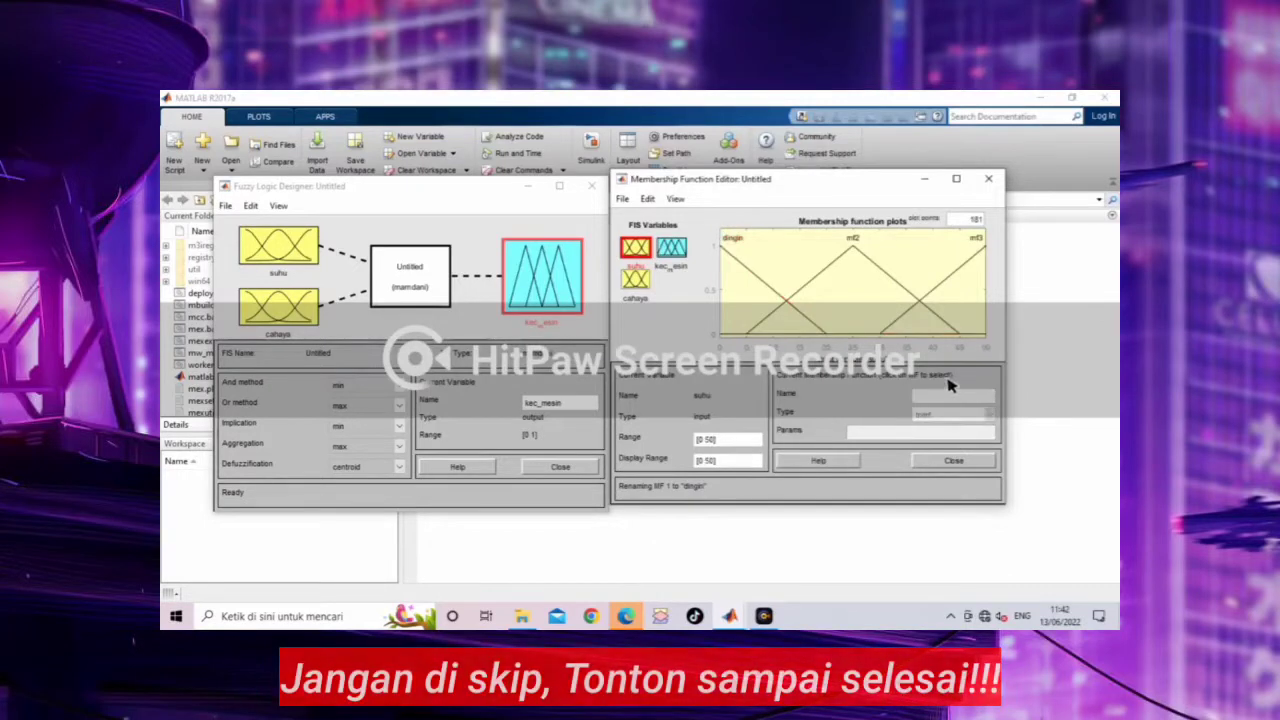
# - Set the parameters of suhu's dingin membership function to [0 0 15]
pyautogui.click(722, 244)
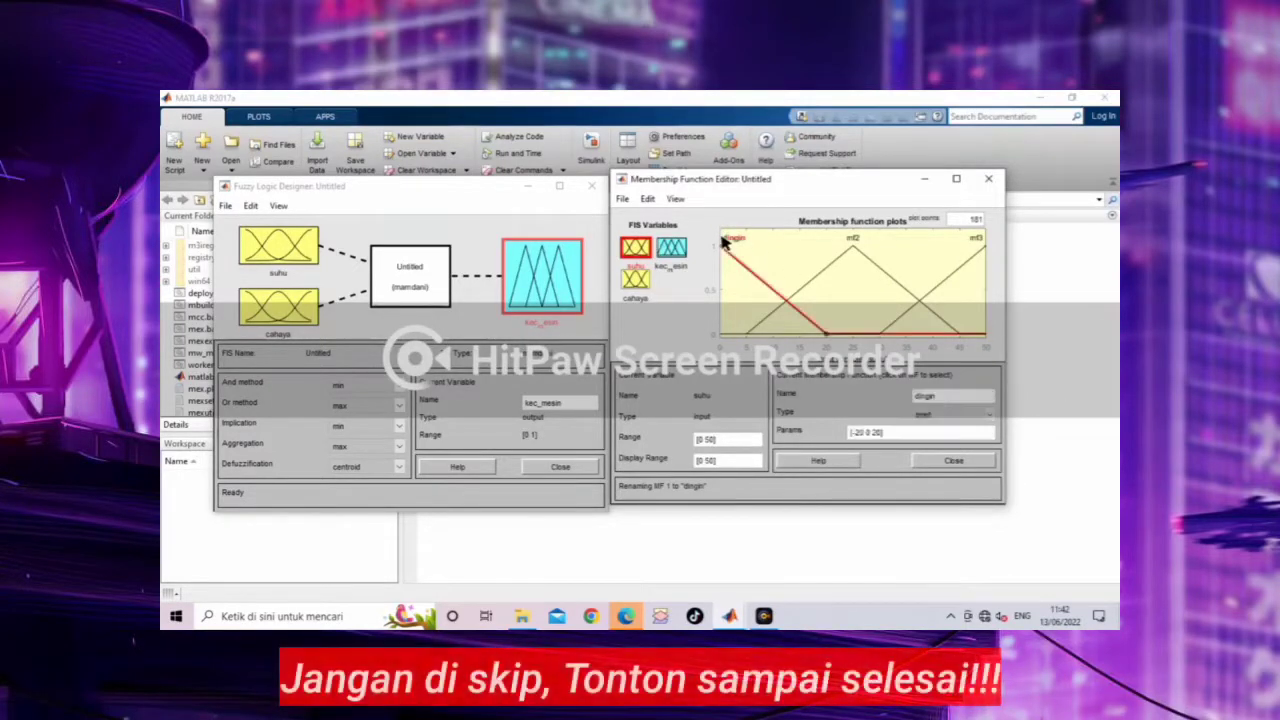
pyautogui.click(882, 434)
pyautogui.hotkey('shift', 'Left')
pyautogui.hotkey('shift', 'Left')
pyautogui.hotkey('shift', 'Left')
pyautogui.hotkey('shift', 'Left')
pyautogui.hotkey('shift', 'Left')
pyautogui.hotkey('shift', 'Left')
pyautogui.hotkey('shift', 'Left')
pyautogui.hotkey('shift', 'Left')
pyautogui.hotkey('shift', 'Left')
pyautogui.hotkey('shift', 'Left')
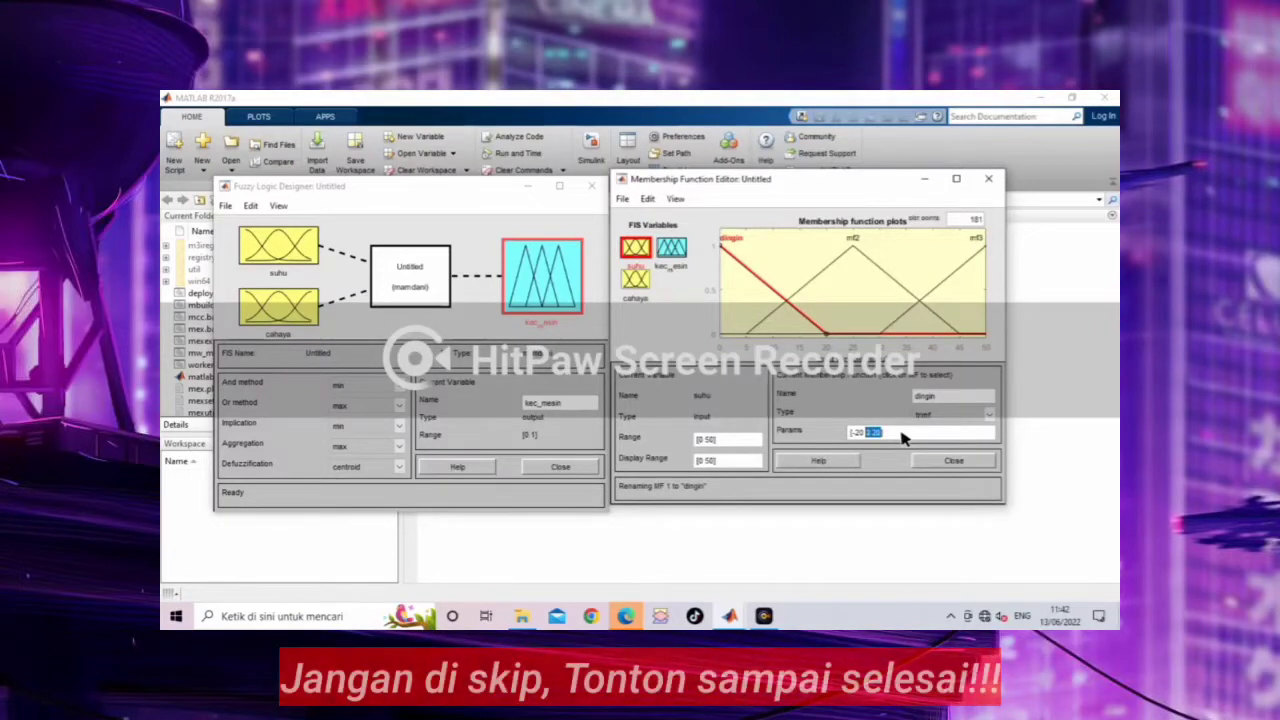
pyautogui.write('[0 0 ')
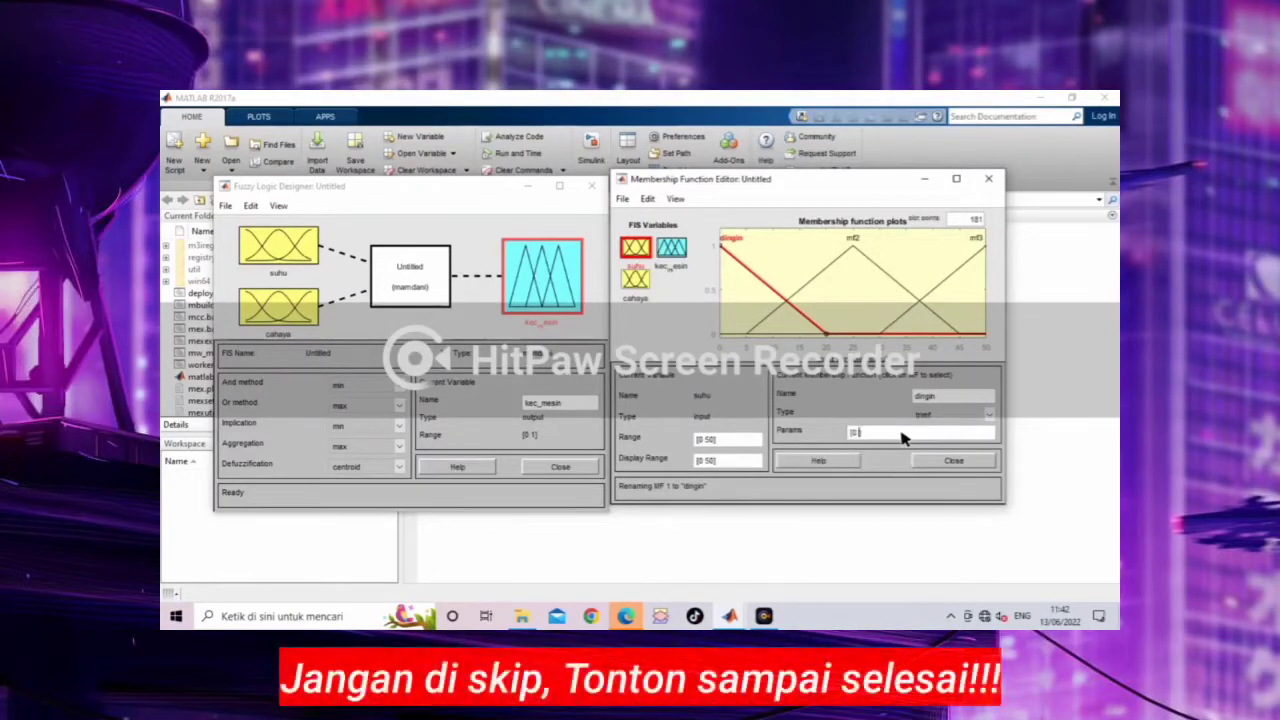
pyautogui.write('15')
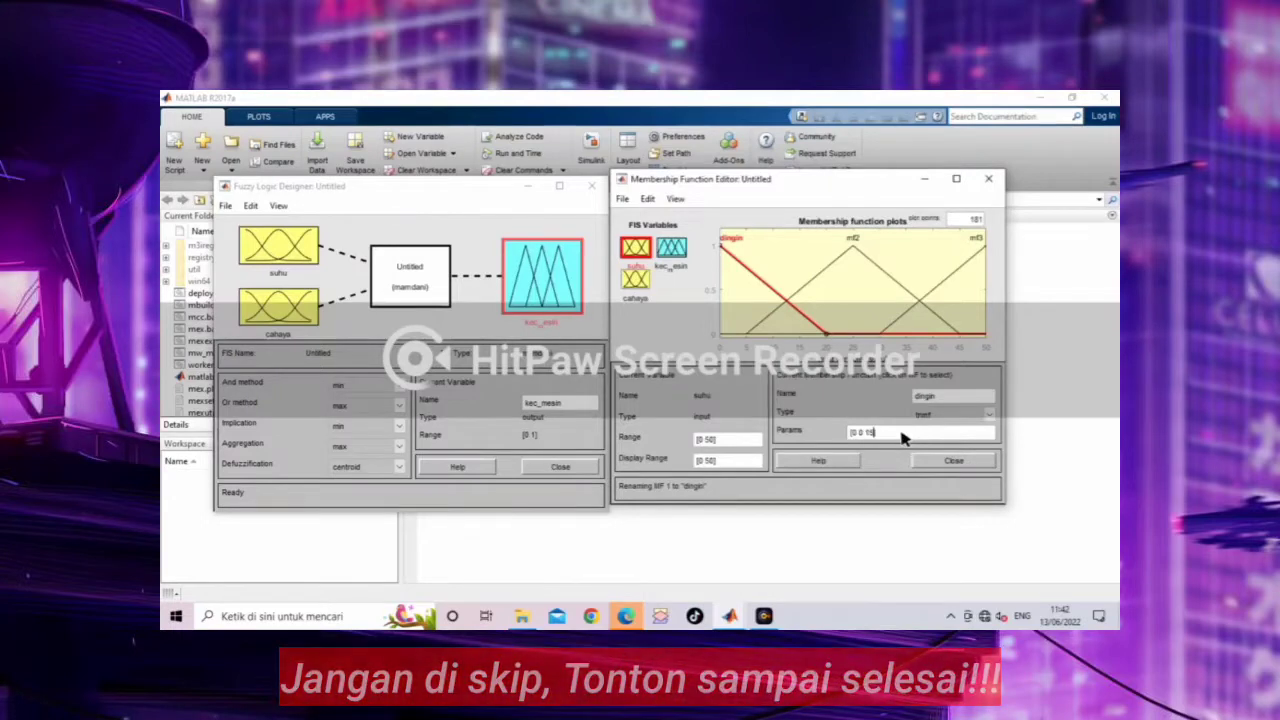
pyautogui.write(']')
pyautogui.press('Return')
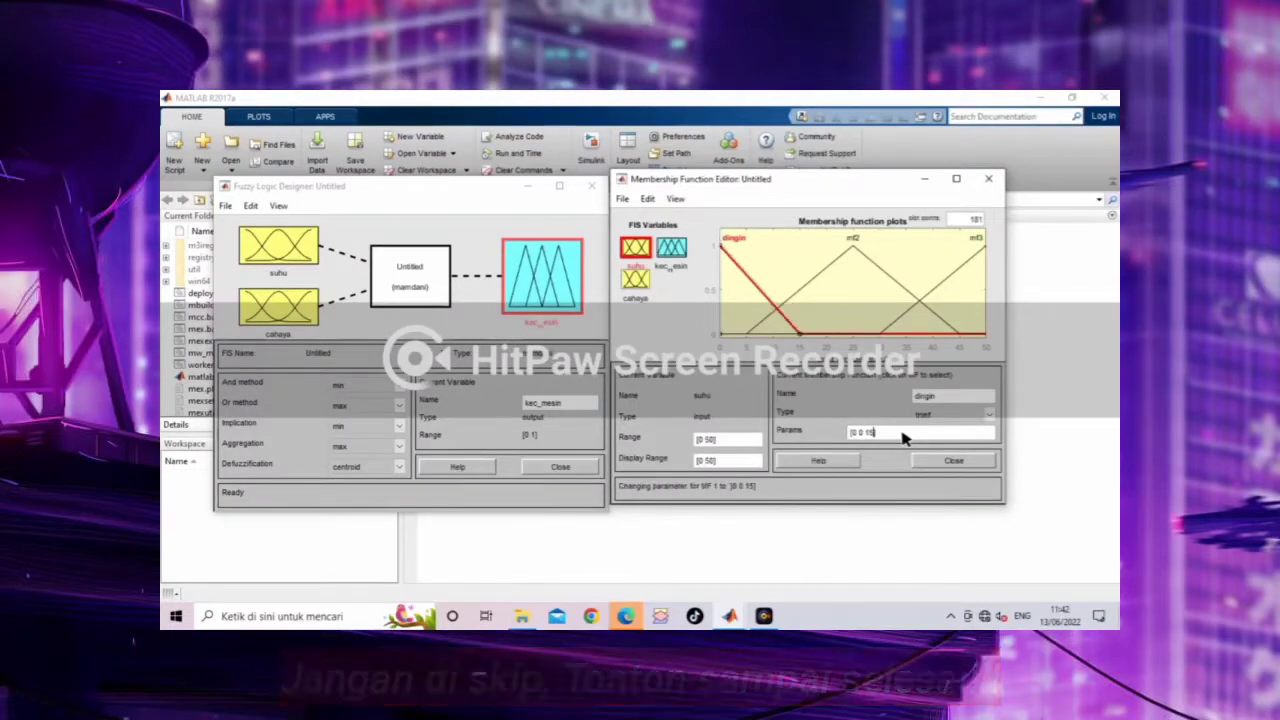
# - Rename the second membership function, mf2, of the input variable suhu as sejuk
pyautogui.click(852, 242)
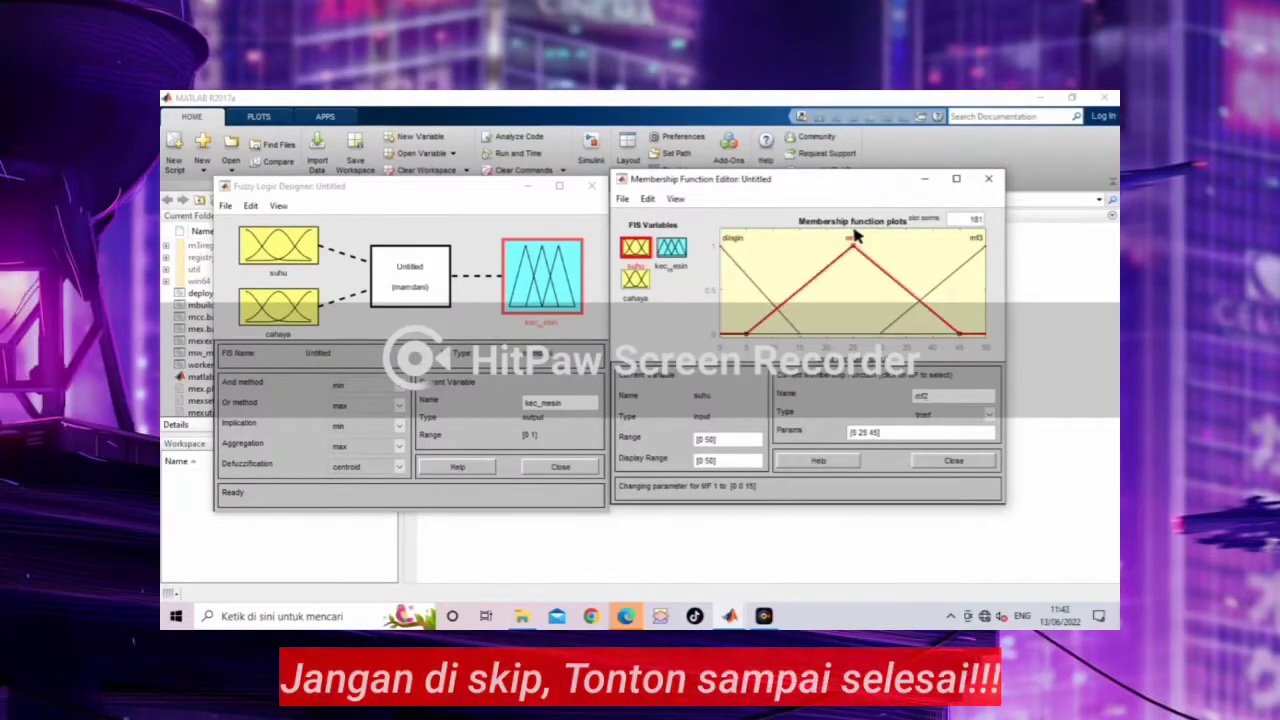
pyautogui.doubleClick(921, 397)
pyautogui.write('sed')
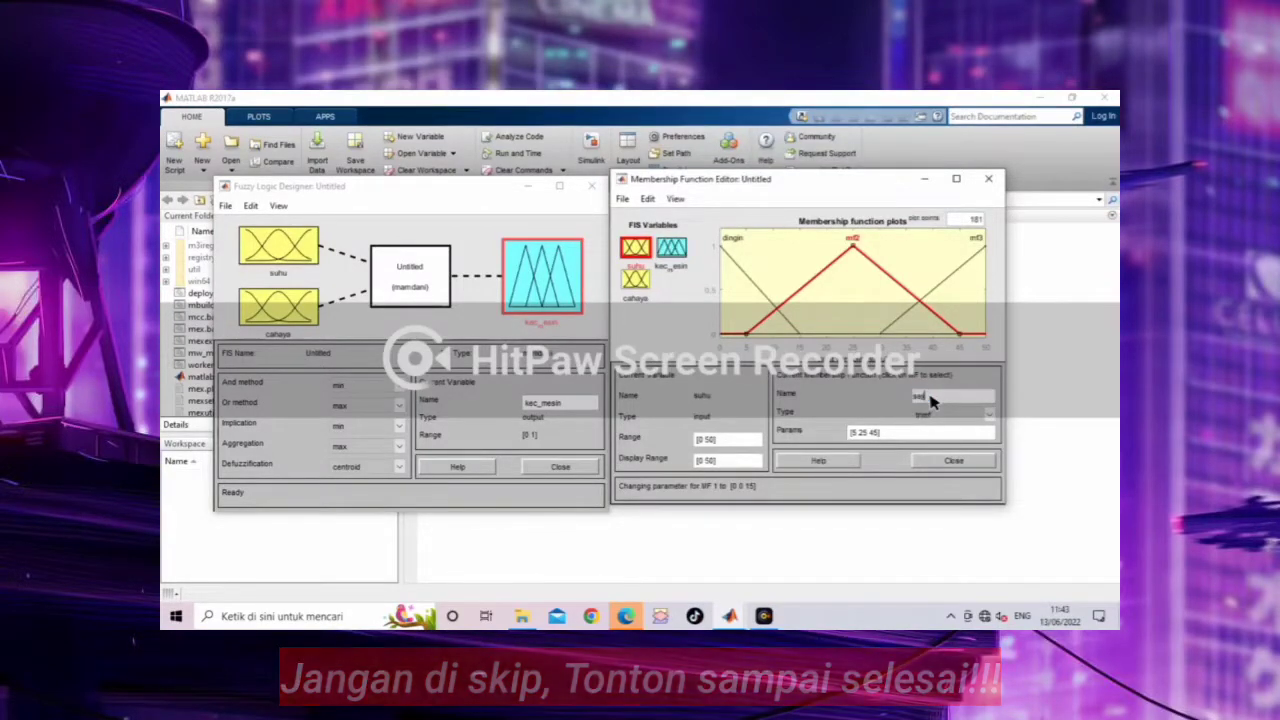
pyautogui.write('a')
pyautogui.press('Return')
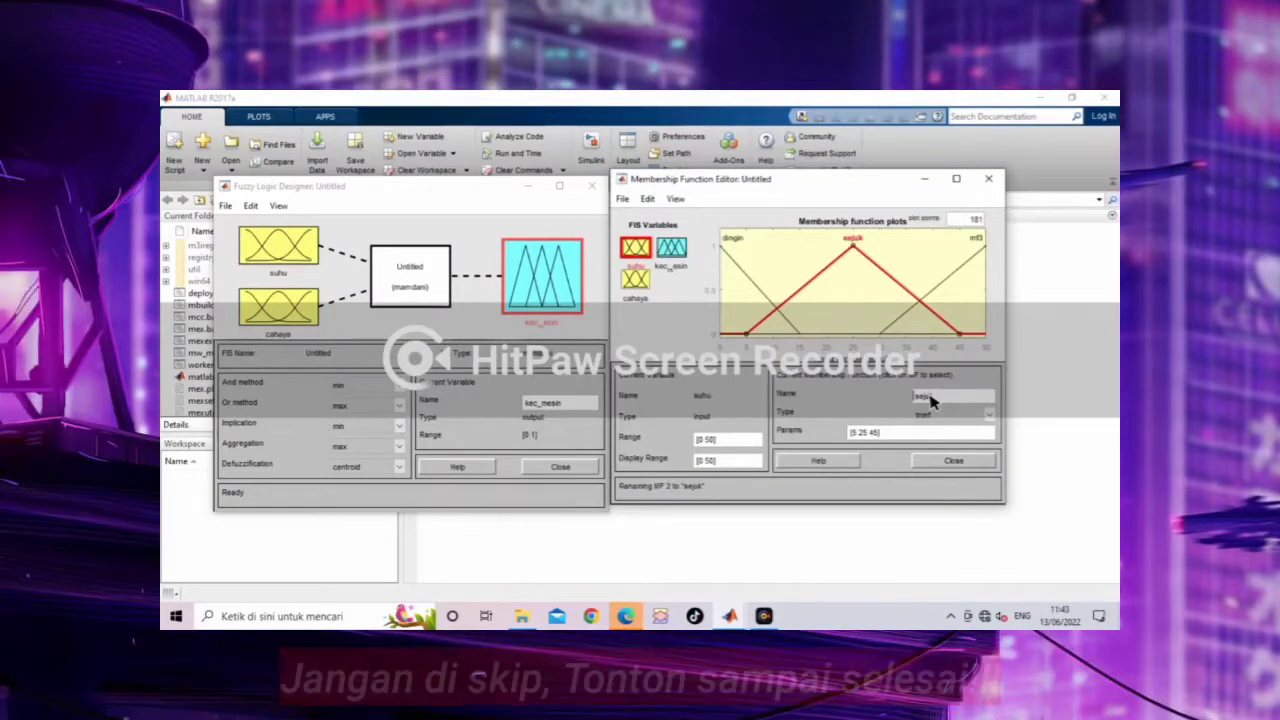
# - Set the parameters of suhu's sejuk membership function to [11 18 25]
pyautogui.moveTo(872, 430); pyautogui.dragTo(878, 432)
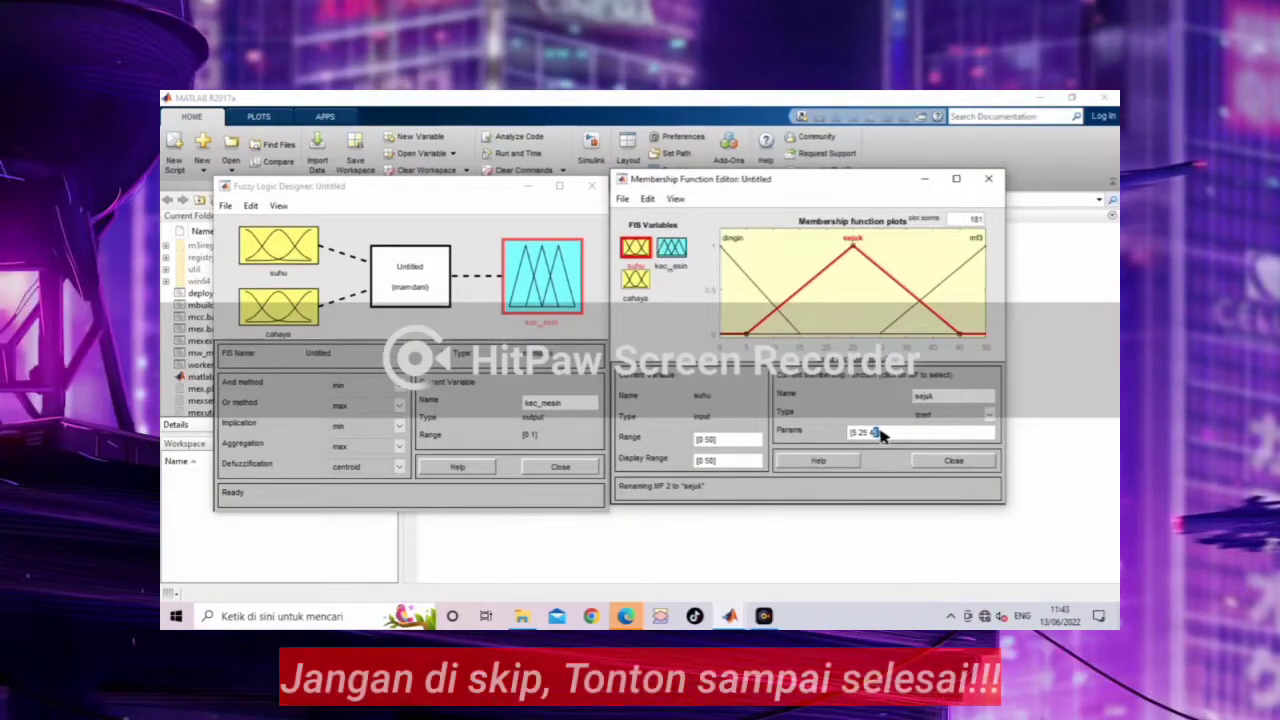
pyautogui.hotkey('shift', 'Left')
pyautogui.hotkey('shift', 'Left')
pyautogui.hotkey('shift', 'Left')
pyautogui.hotkey('shift', 'Left')
pyautogui.hotkey('shift', 'Left')
pyautogui.hotkey('shift', 'Left')
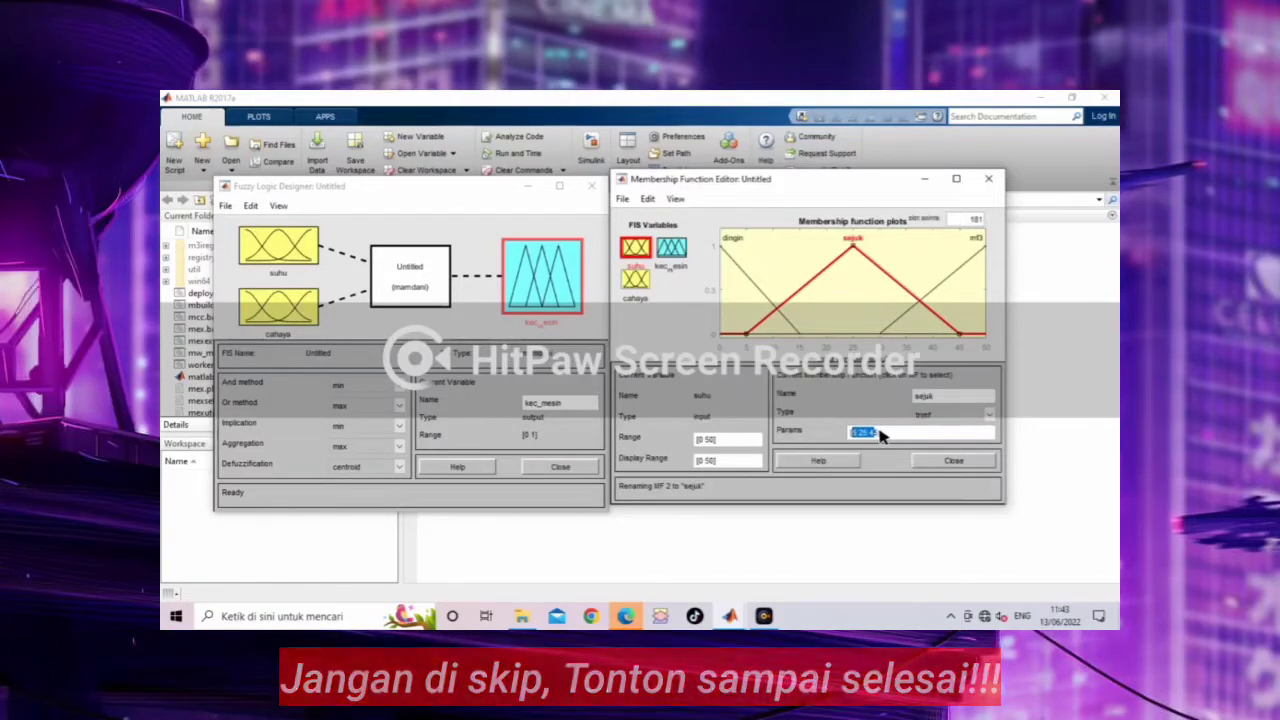
pyautogui.write('1')
pyautogui.press('BackSpace')
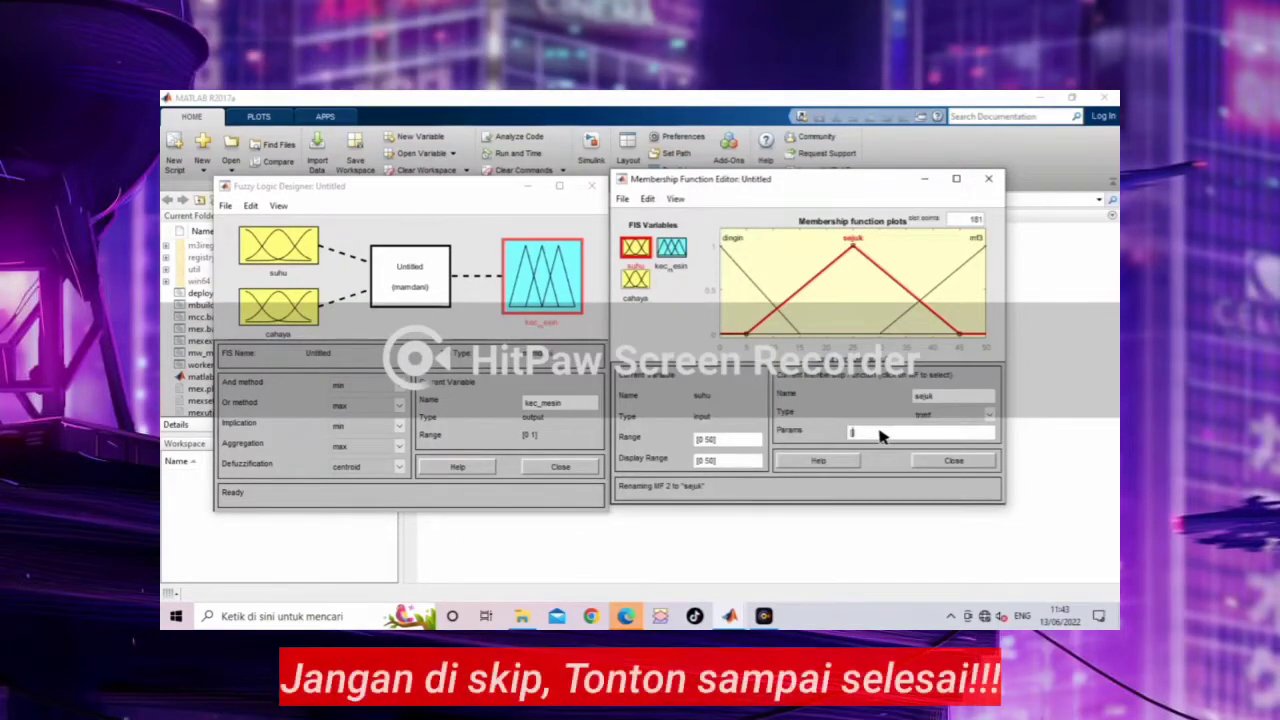
pyautogui.write('11 1')
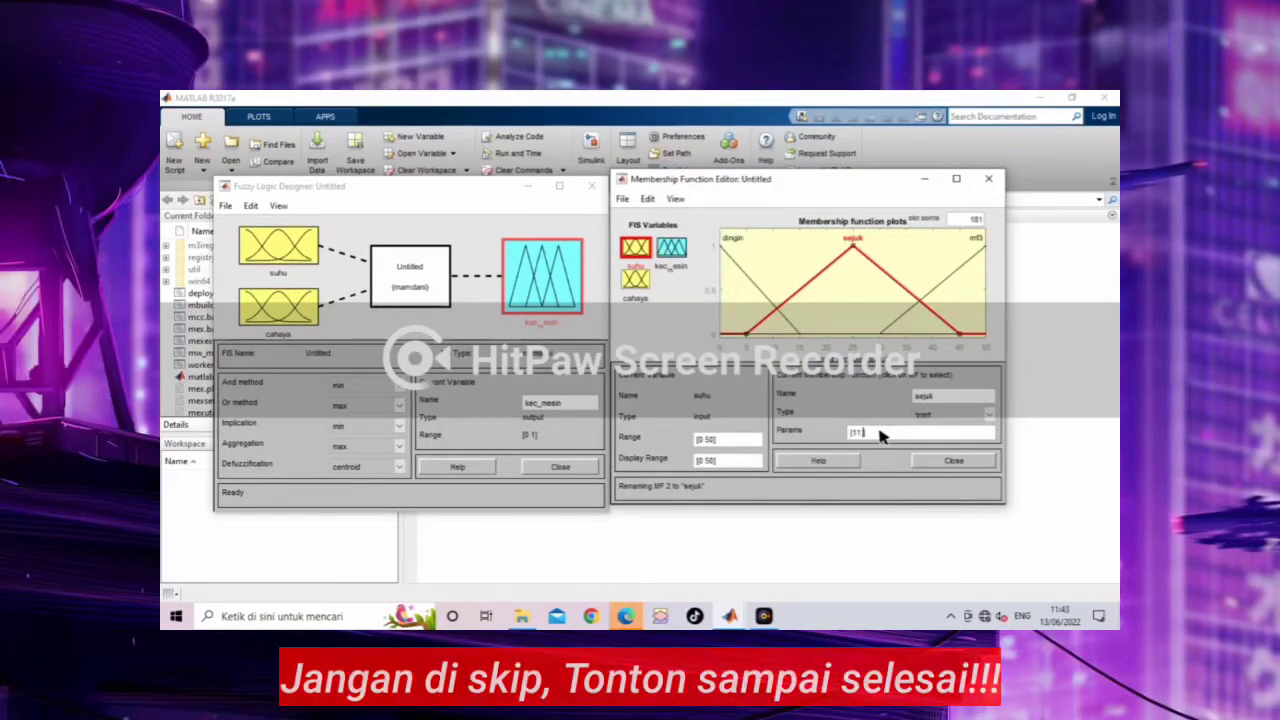
pyautogui.write('8')
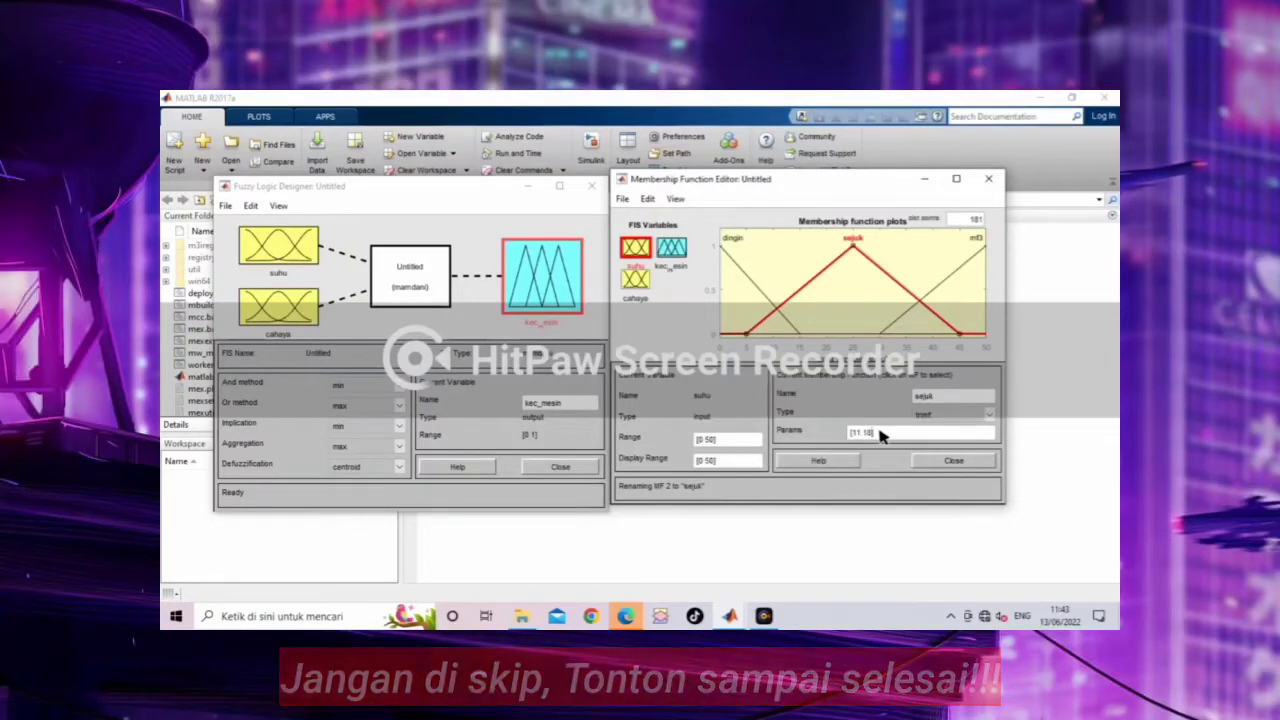
pyautogui.write(' 2')
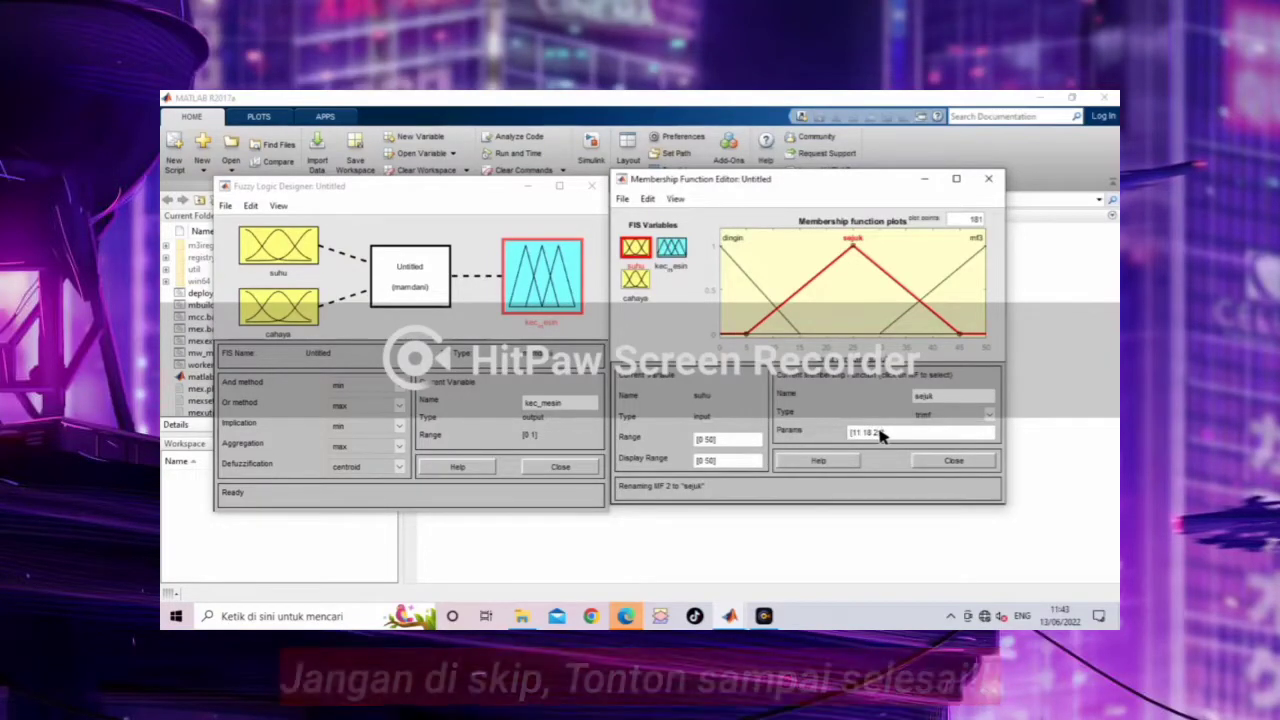
pyautogui.write('5]')
pyautogui.press('Return')
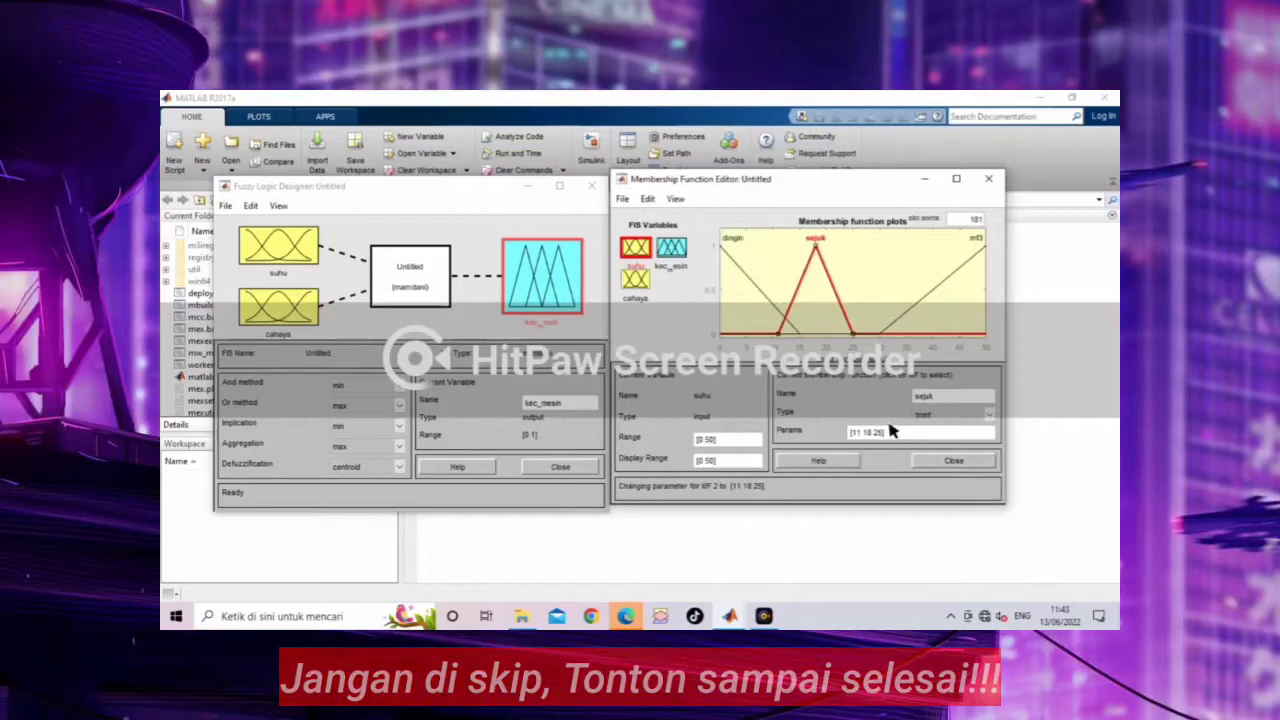
# - Rename the third membership function, mf3, of the input variable suhu as normal
pyautogui.click(977, 249)
pyautogui.click(936, 400)
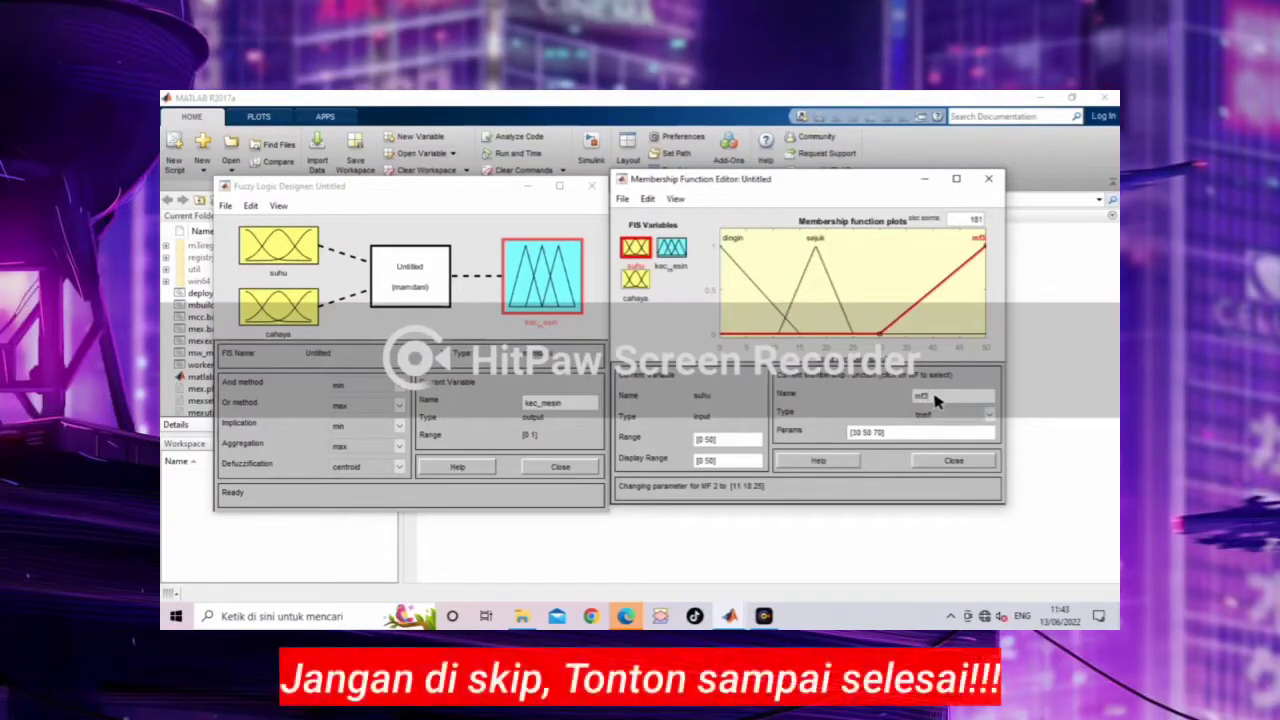
pyautogui.doubleClick(936, 400)
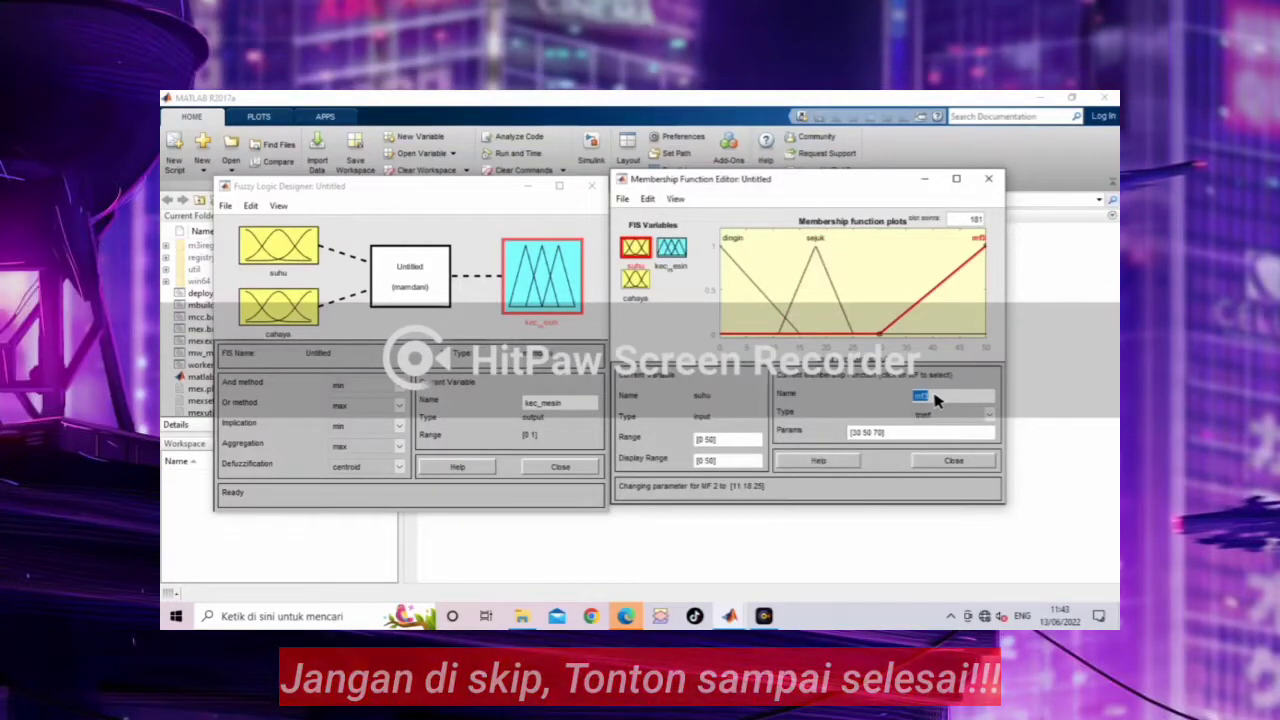
pyautogui.write('normal')
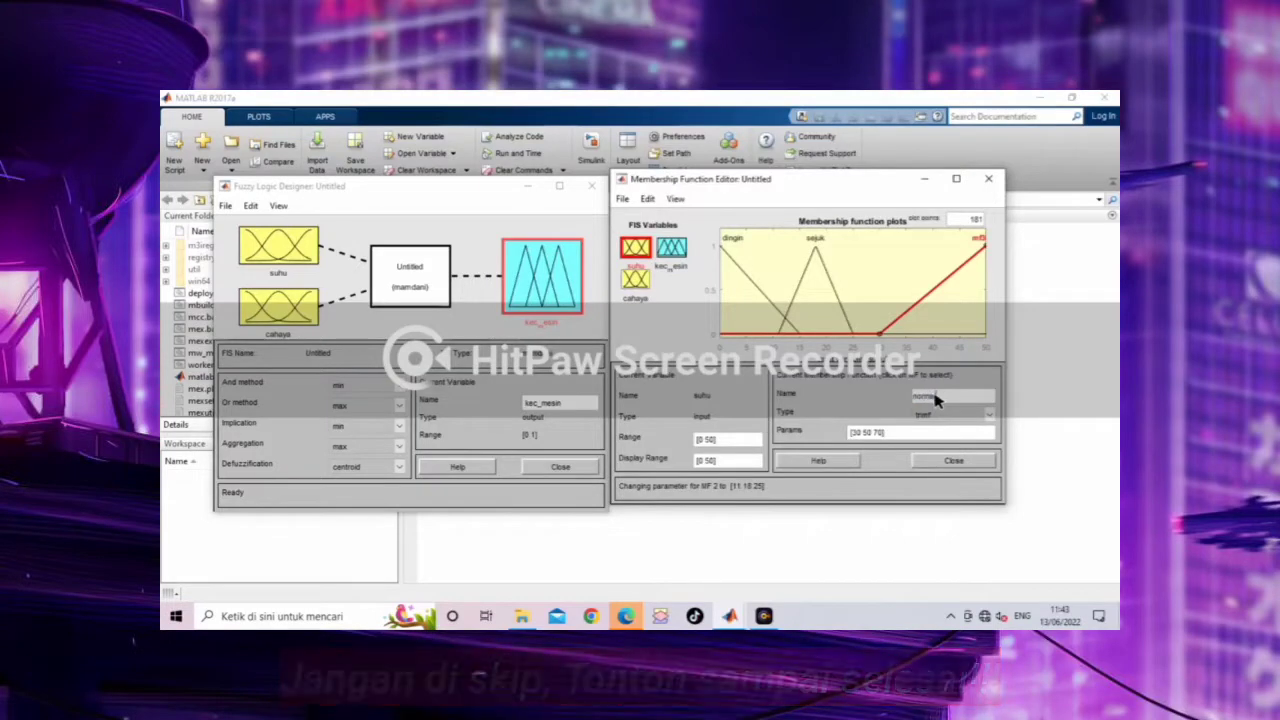
pyautogui.press('Return')
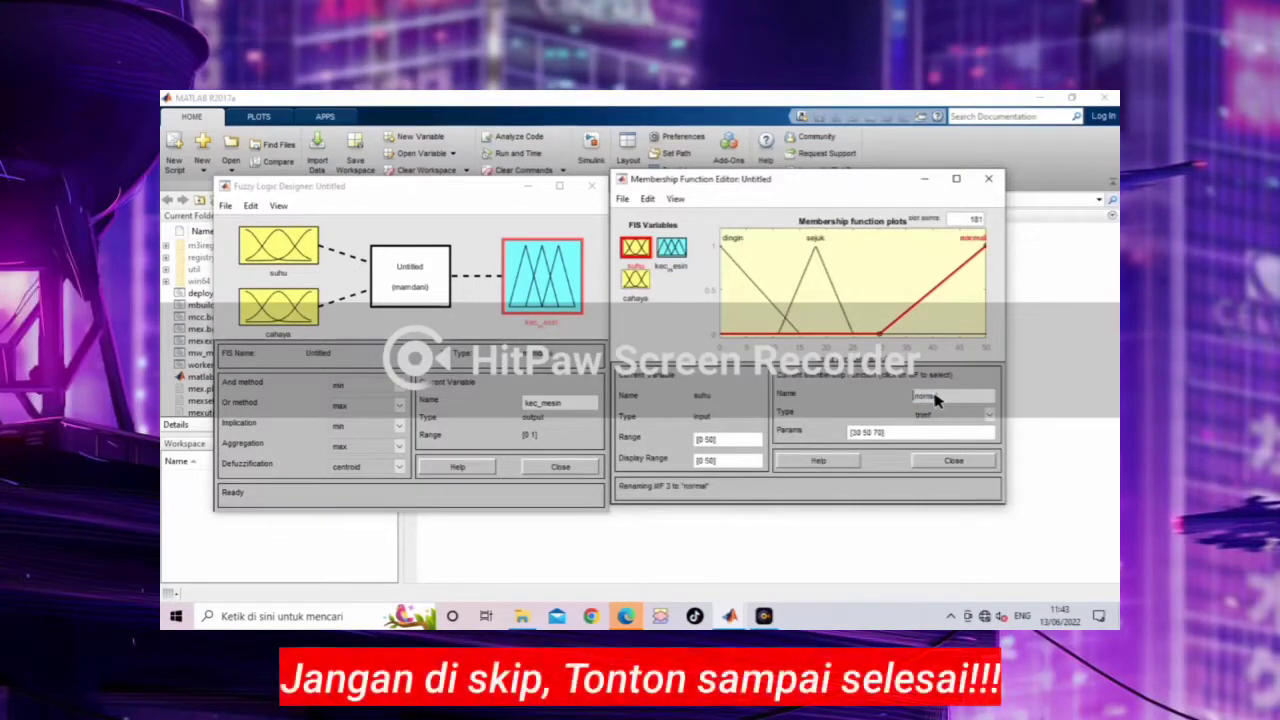
# - Set the parameters of suhu's normal membership function to [21 25 30]
pyautogui.tripleClick(888, 432)
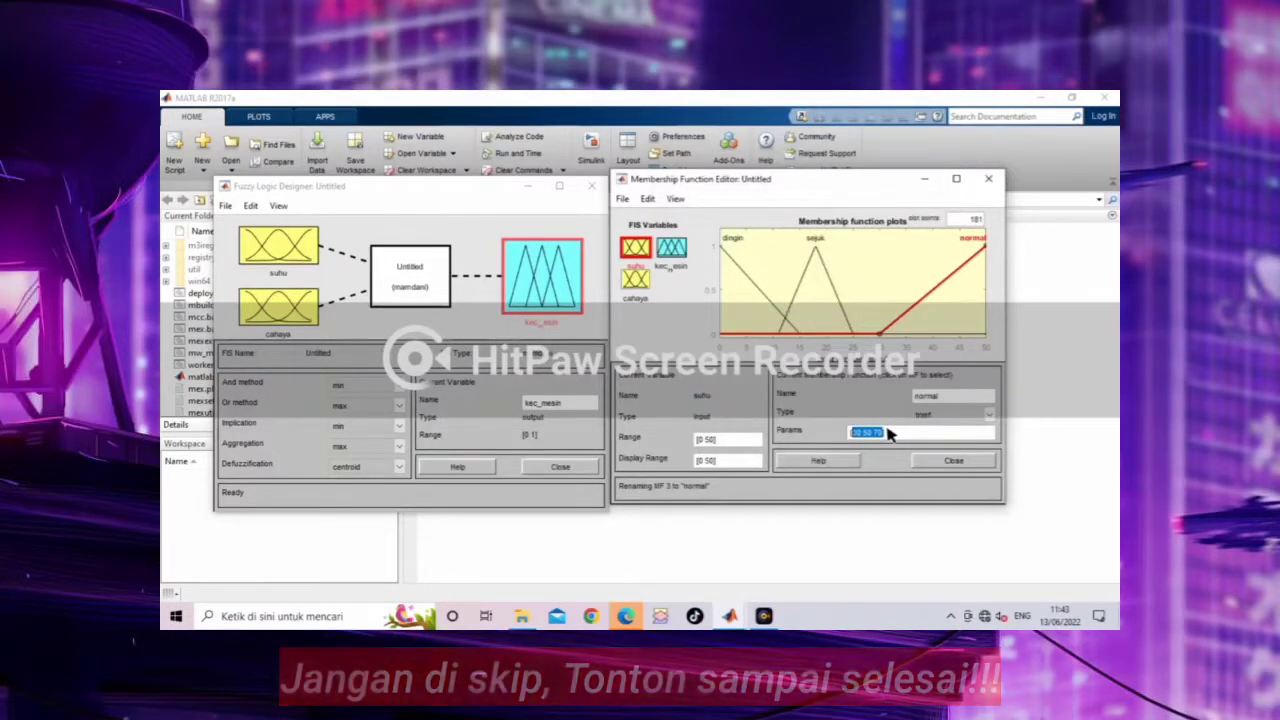
pyautogui.write('[25')
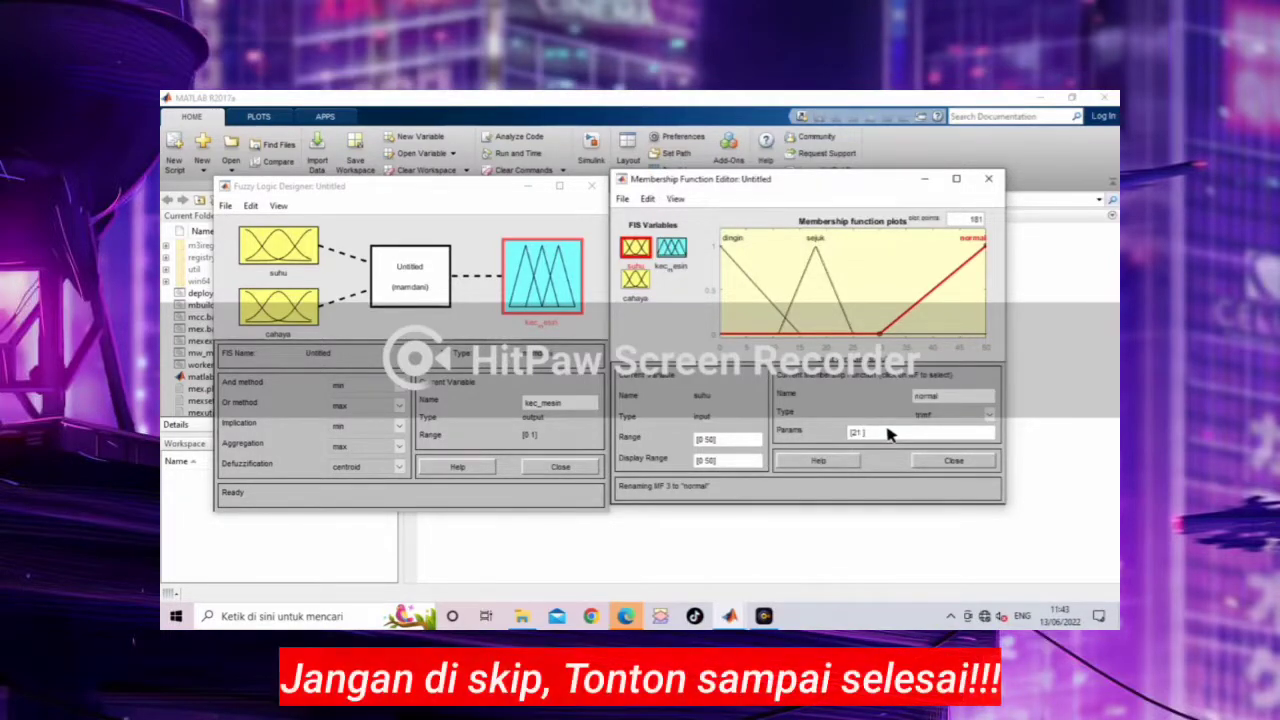
pyautogui.write(' 25')
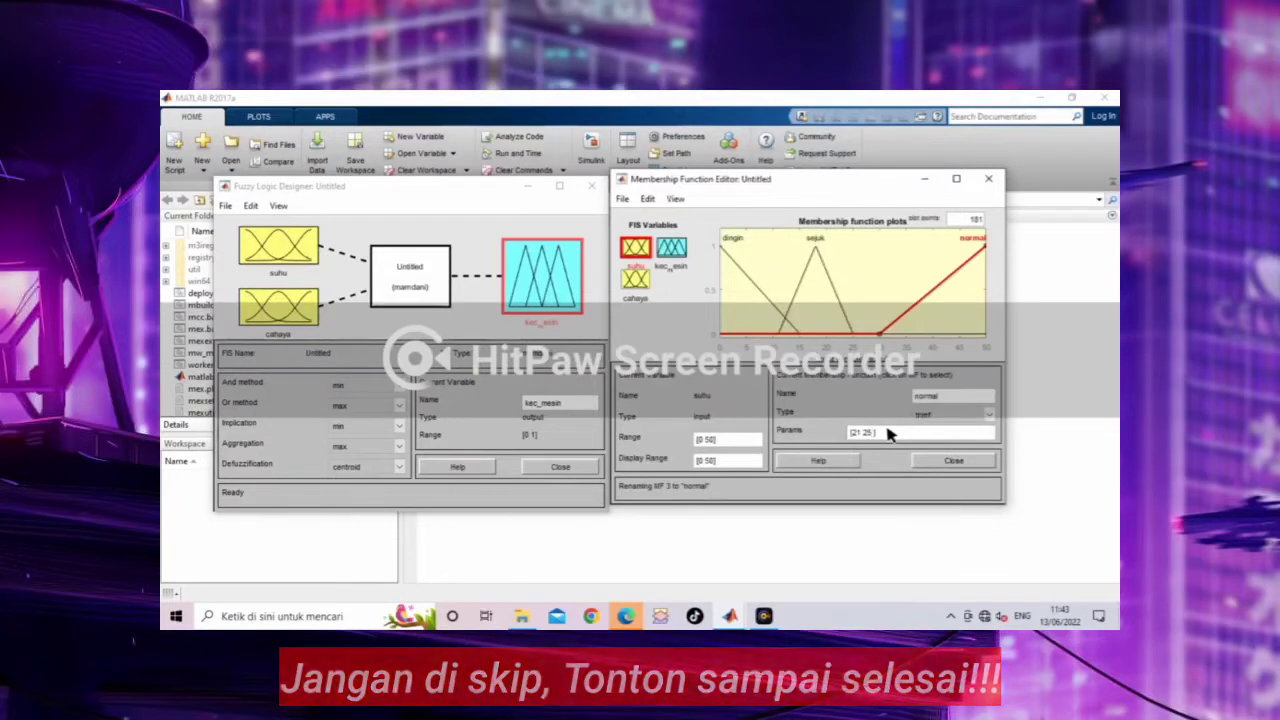
pyautogui.write(' 38')
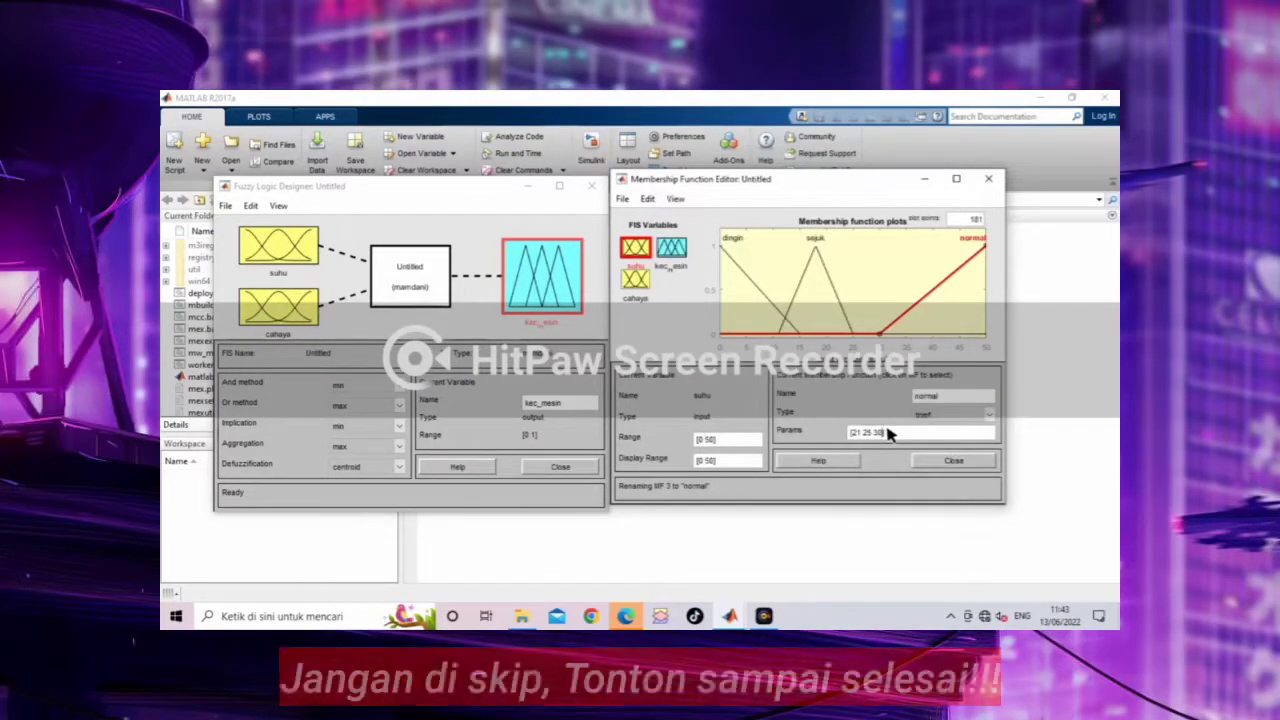
pyautogui.write(']')
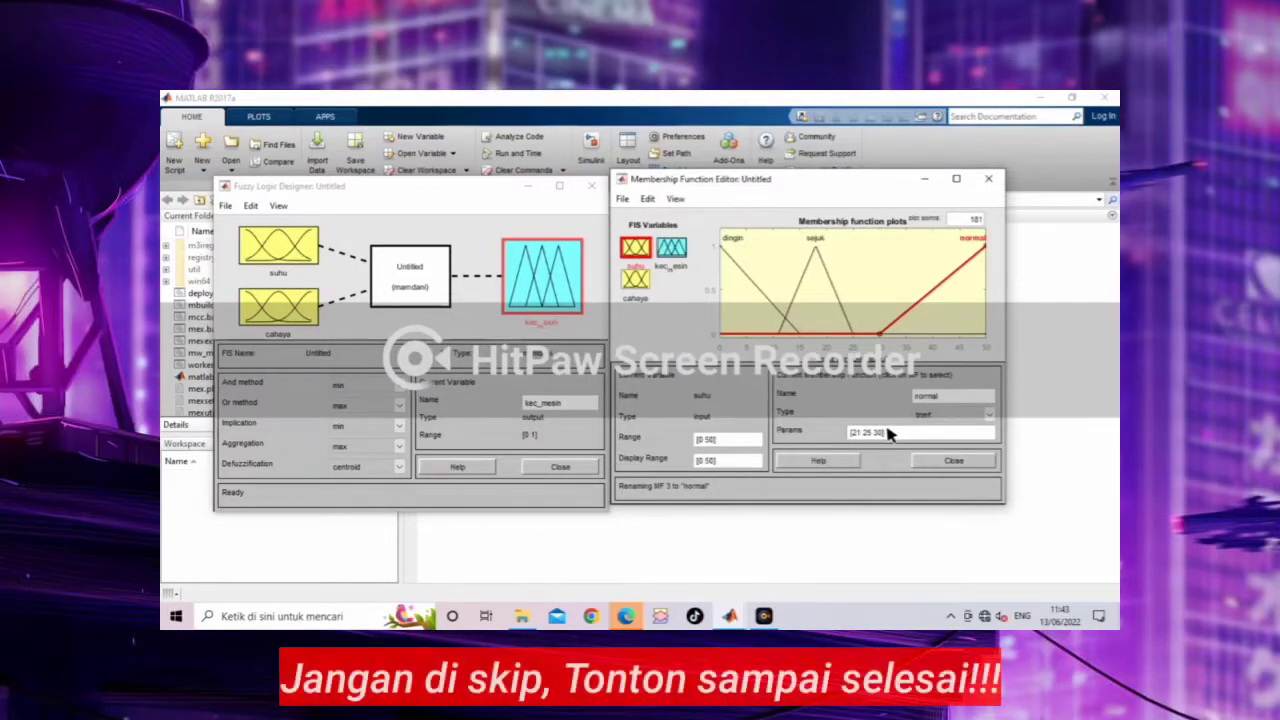
pyautogui.press('Return')
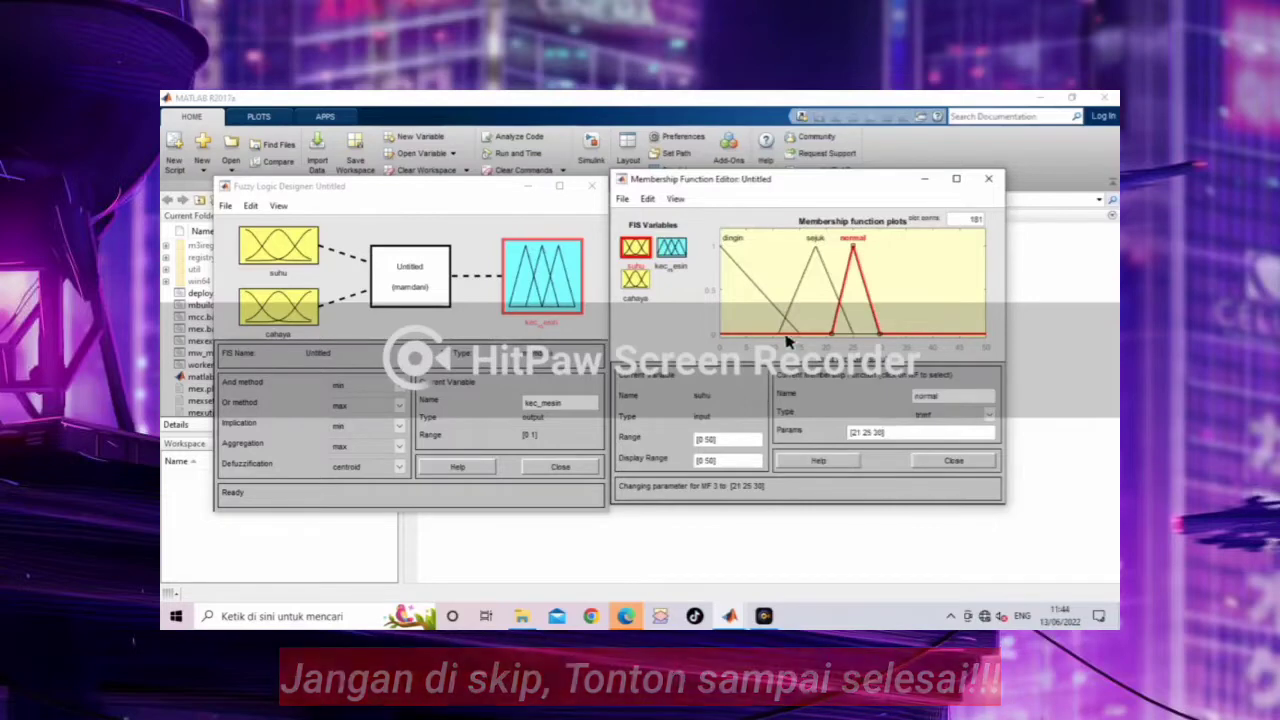
# - Add two more triangular (trimf) membership functions to the input variable suhu
pyautogui.click(648, 198)
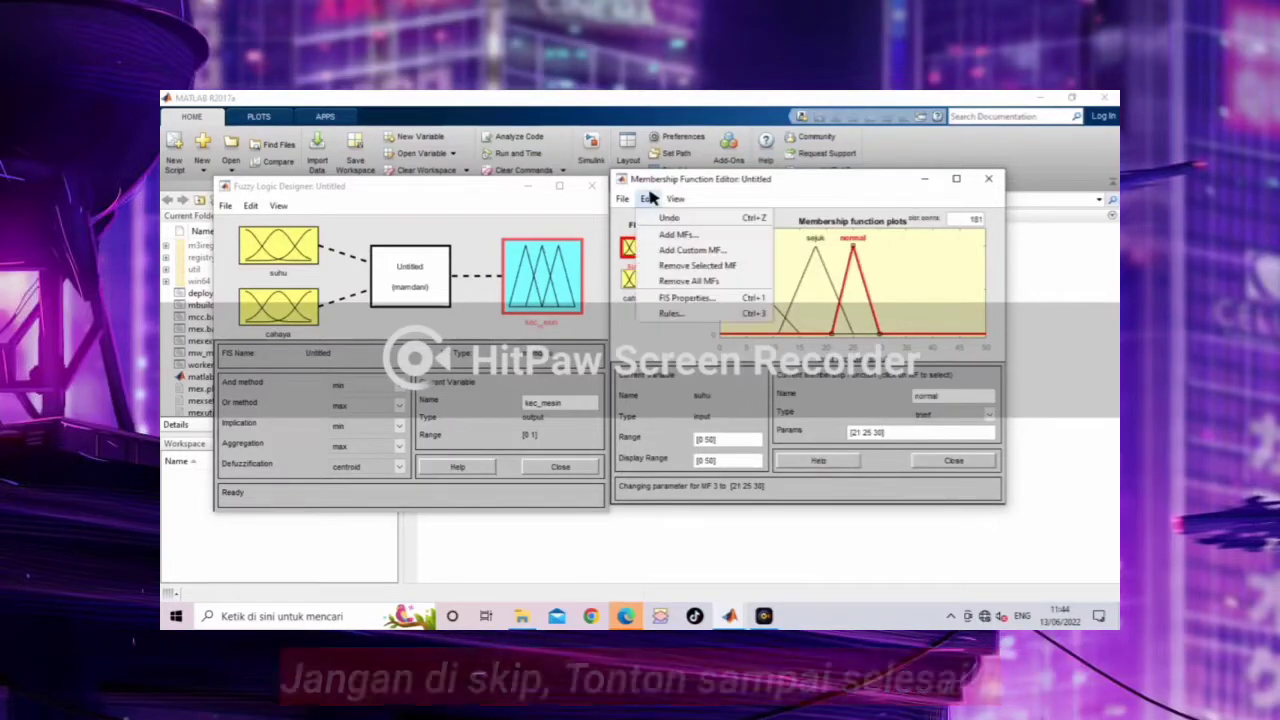
pyautogui.click(704, 236)
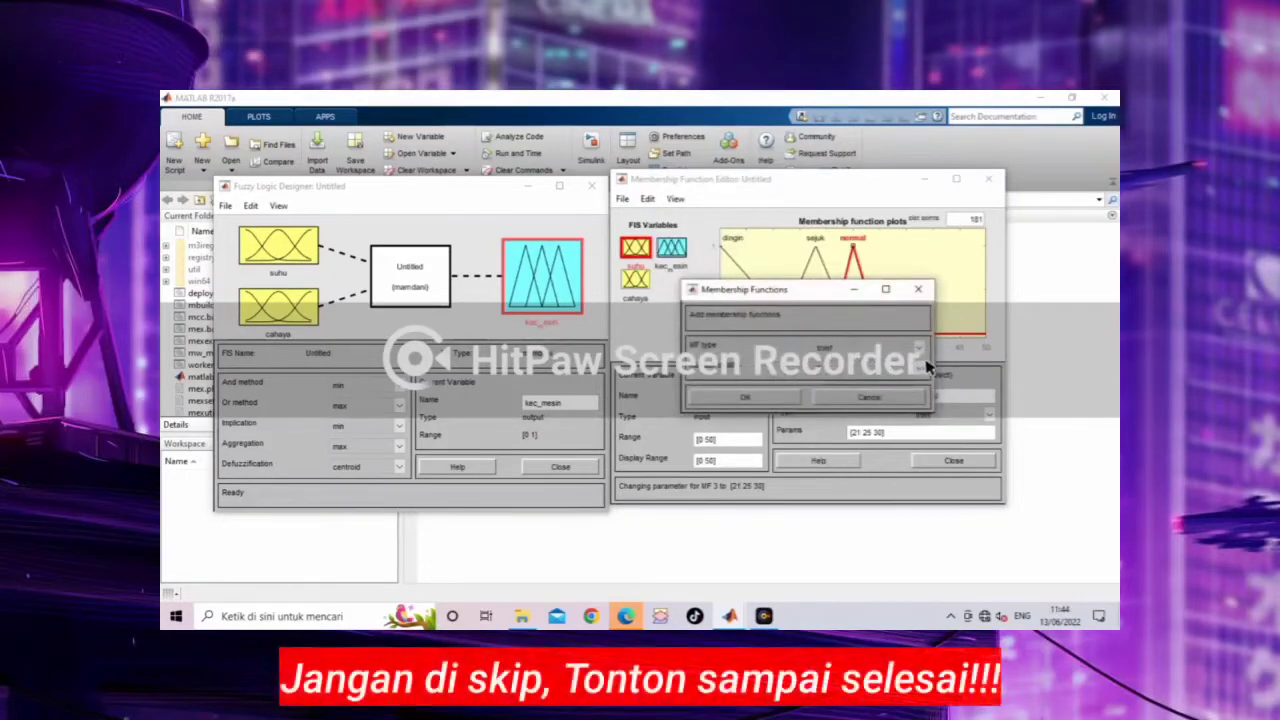
pyautogui.click(918, 366)
pyautogui.click(870, 392)
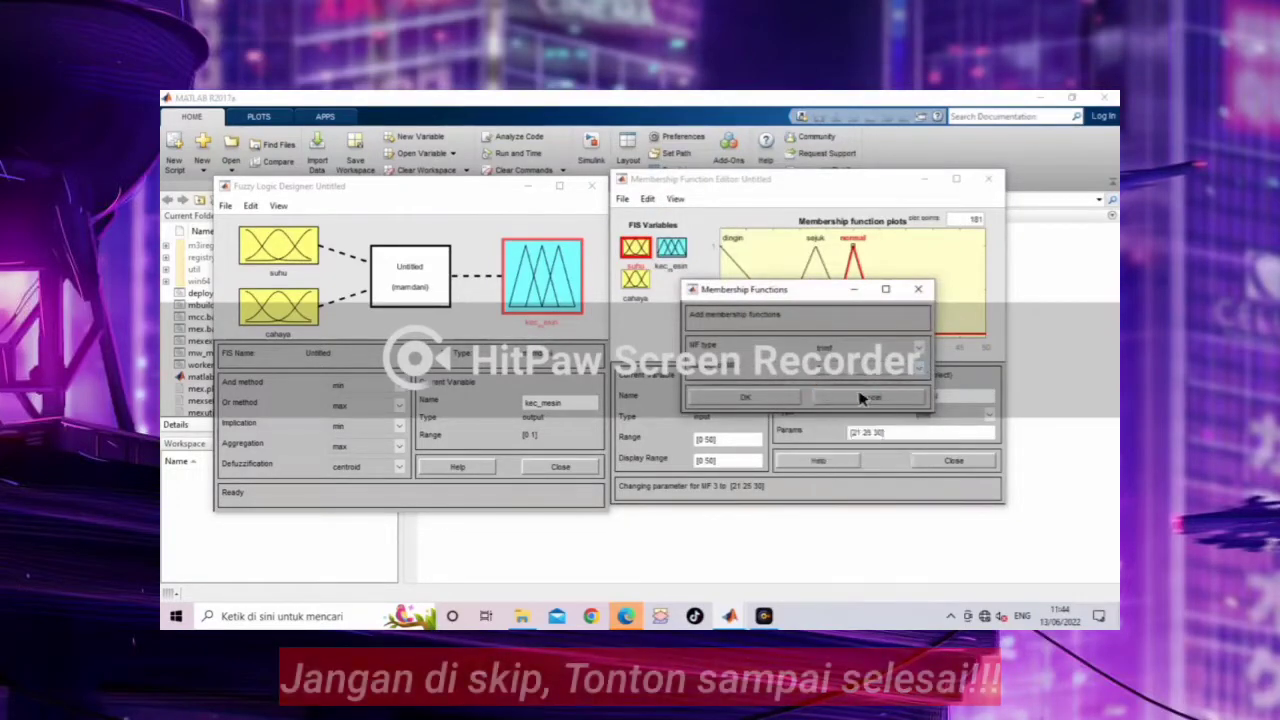
pyautogui.click(742, 398)
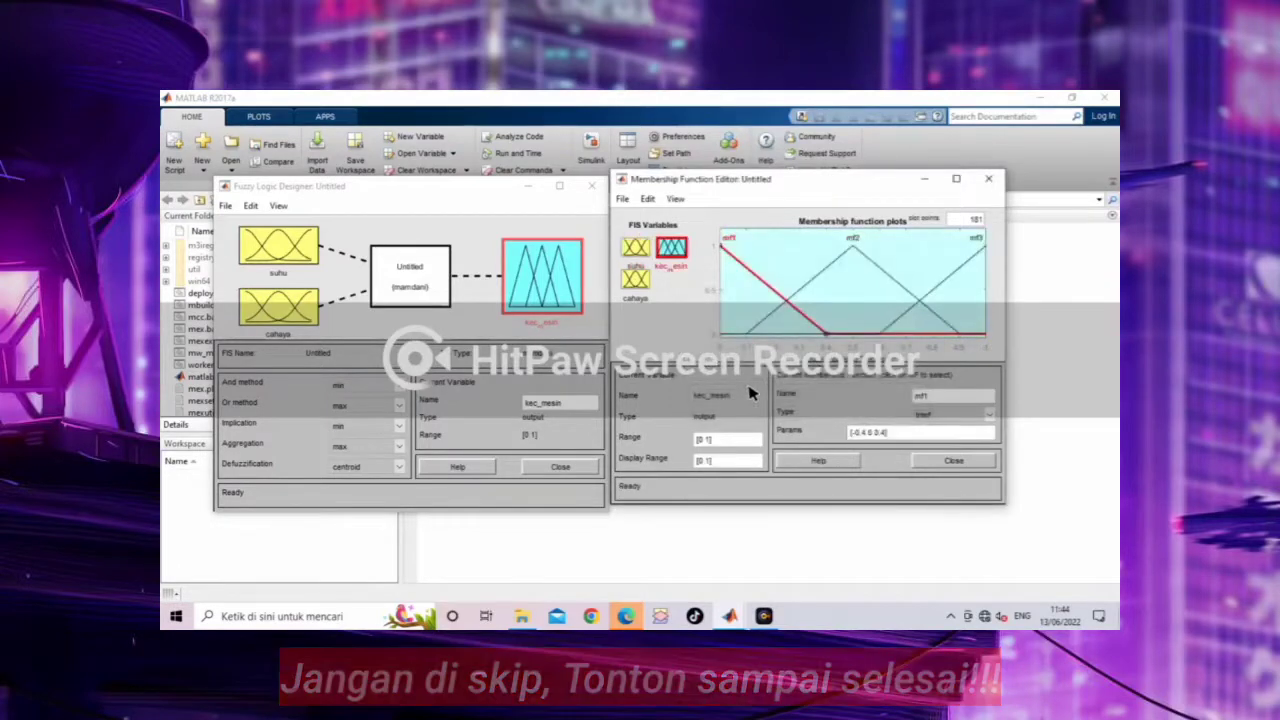
# - Rename the fourth membership function, mf4, of the input variable suhu as hangat
pyautogui.click(637, 250)
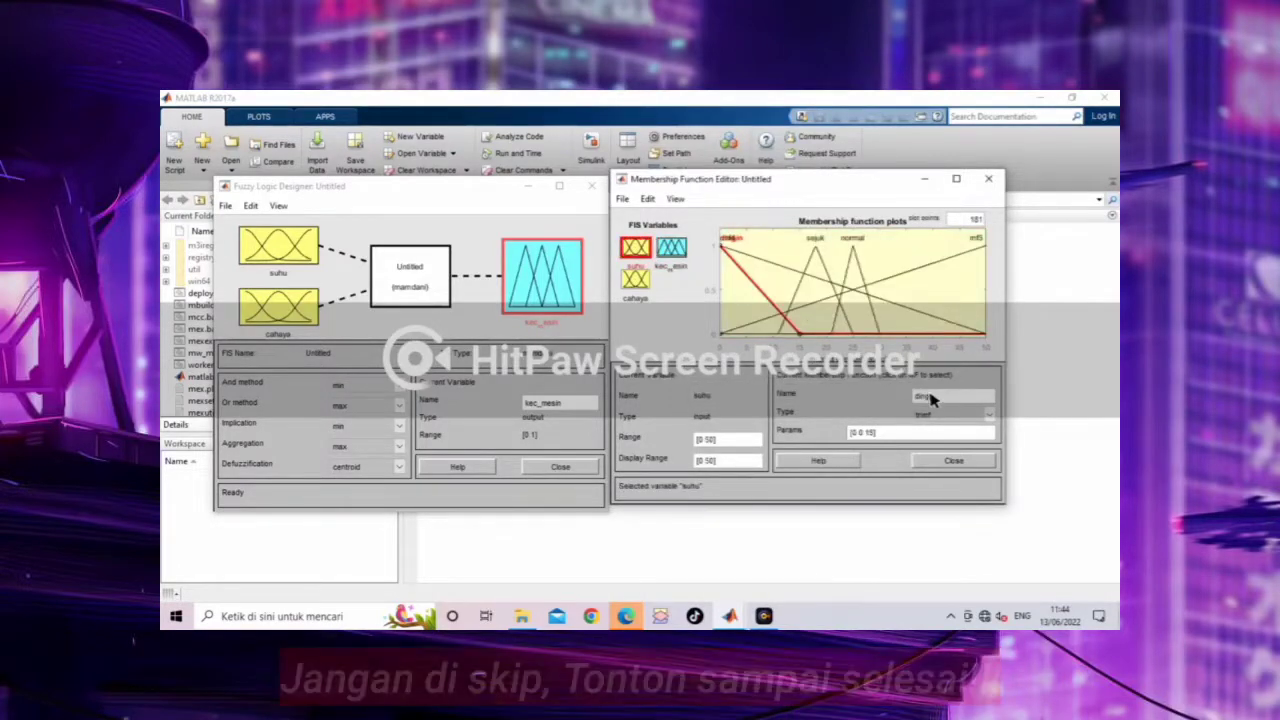
pyautogui.click(726, 245)
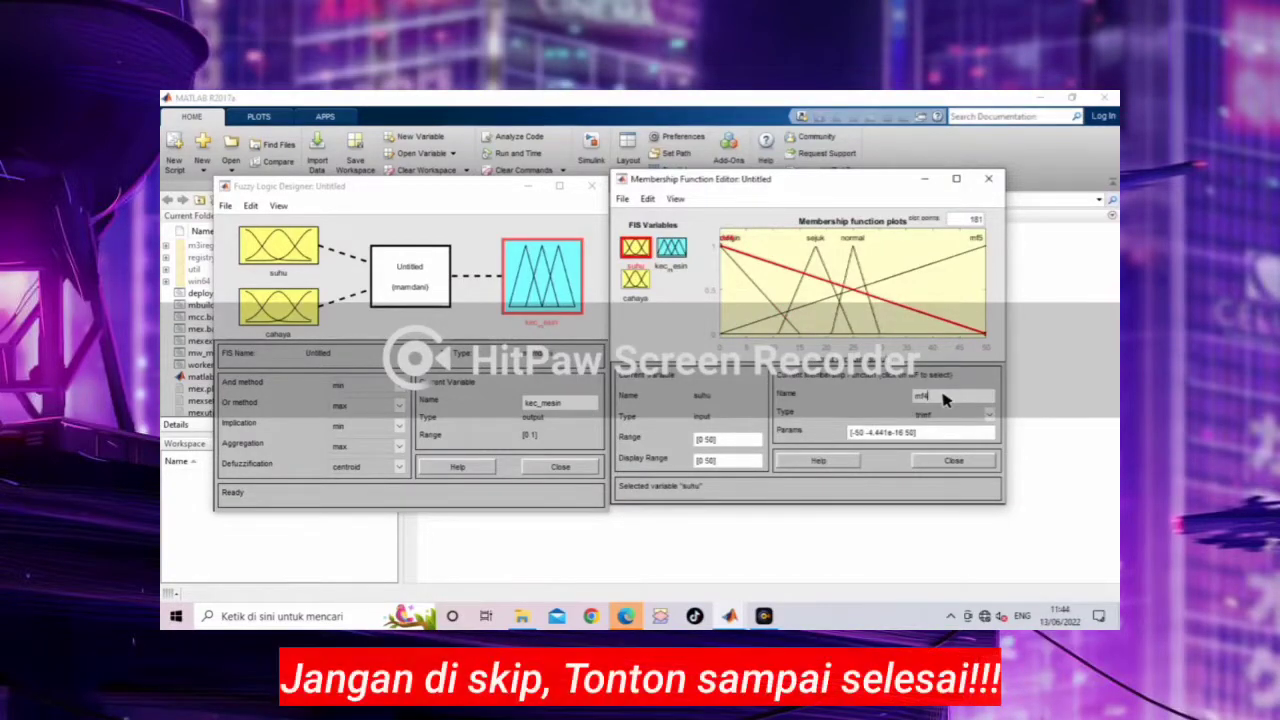
pyautogui.doubleClick(944, 399)
pyautogui.write('hangat')
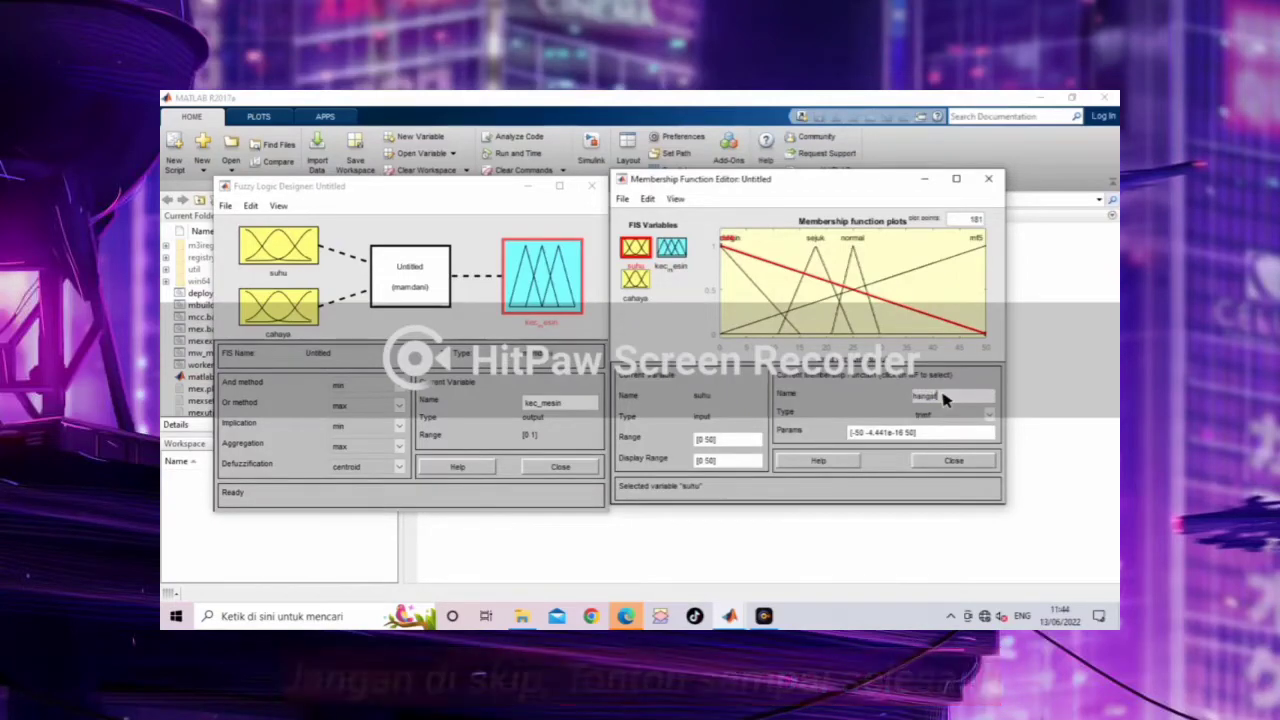
pyautogui.press('Return')
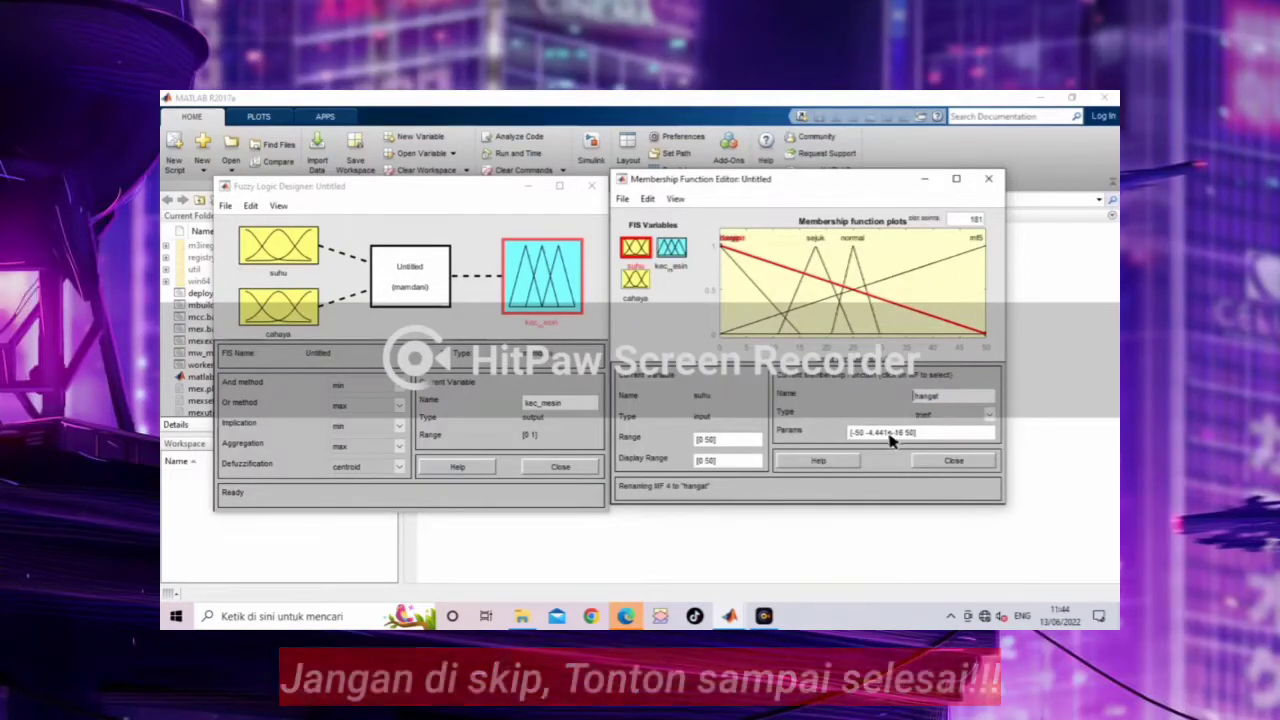
# - Set the parameters of suhu's hangat membership function to [28 34 40]
pyautogui.click(914, 434)
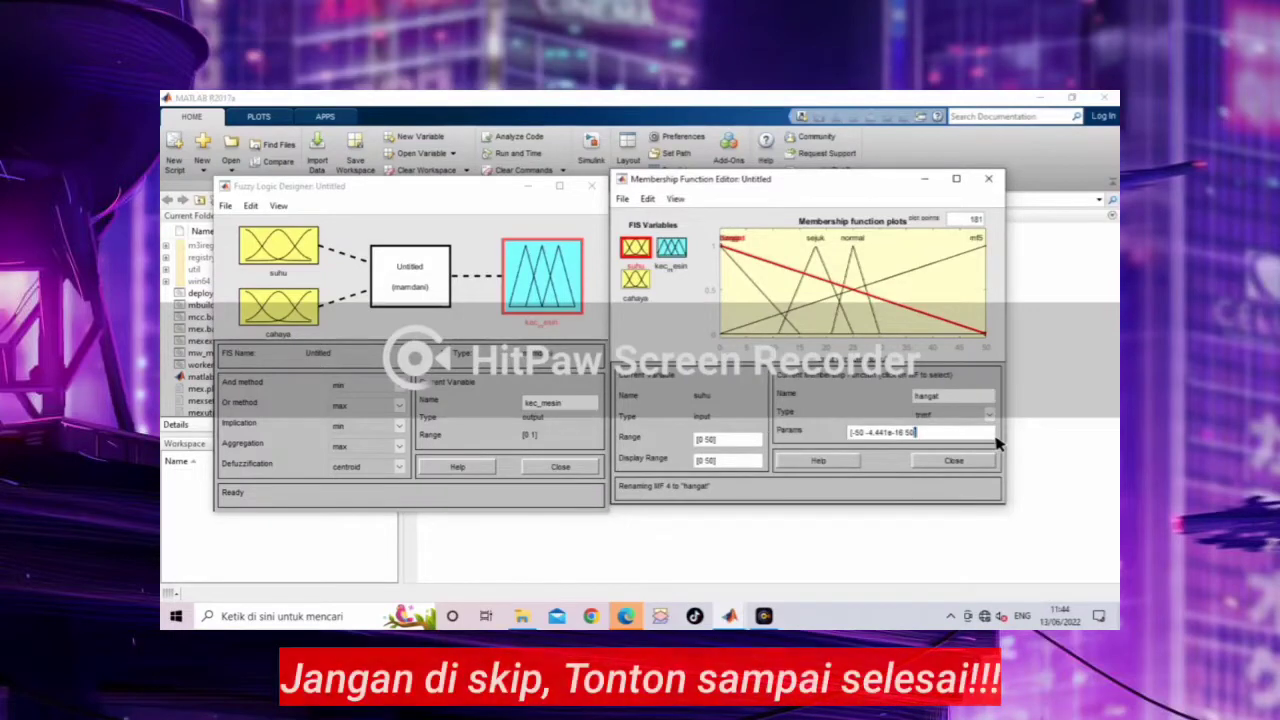
pyautogui.hotkey('shift', 'Left')
pyautogui.hotkey('shift', 'Left')
pyautogui.hotkey('shift', 'Left')
pyautogui.hotkey('shift', 'Left')
pyautogui.hotkey('shift', 'Left')
pyautogui.hotkey('shift', 'Left')
pyautogui.hotkey('shift', 'Left')
pyautogui.hotkey('shift', 'Left')
pyautogui.hotkey('shift', 'Left')
pyautogui.hotkey('shift', 'Left')
pyautogui.hotkey('shift', 'Left')
pyautogui.hotkey('shift', 'Left')
pyautogui.hotkey('shift', 'Left')
pyautogui.hotkey('shift', 'Left')
pyautogui.hotkey('shift', 'Left')
pyautogui.hotkey('shift', 'Left')
pyautogui.hotkey('shift', 'Left')
pyautogui.hotkey('shift', 'Left')
pyautogui.hotkey('shift', 'Left')
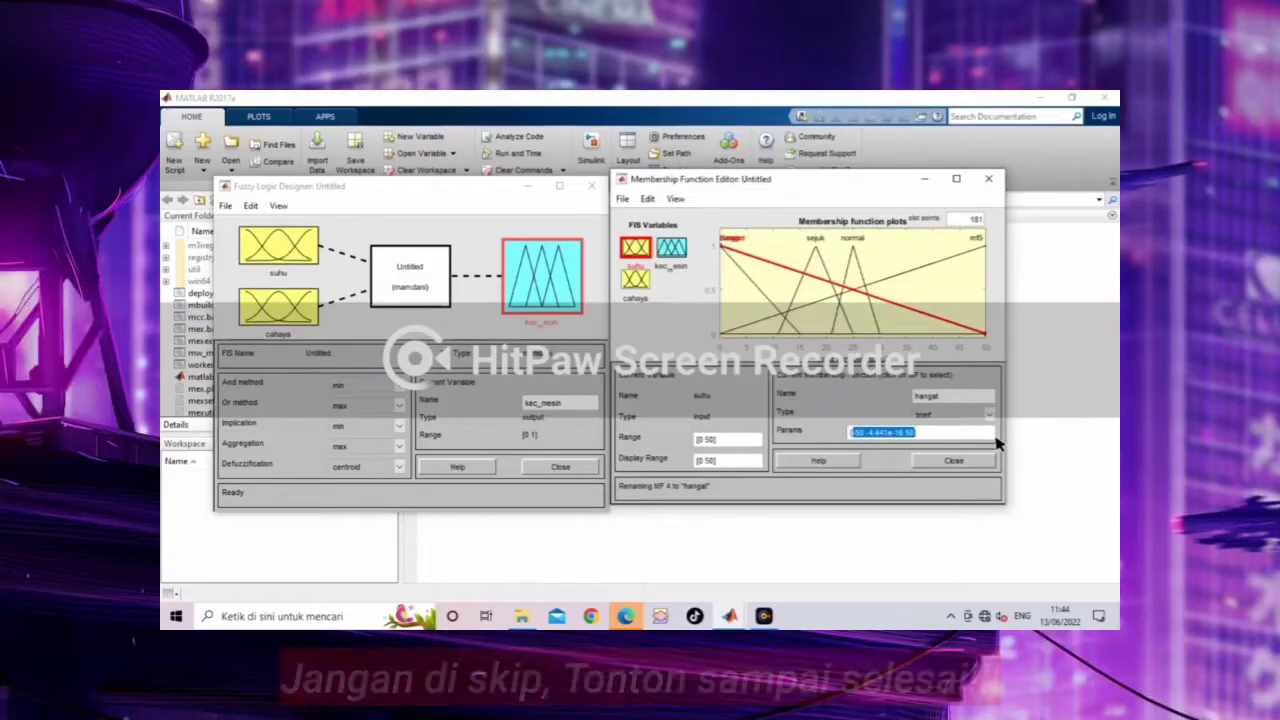
pyautogui.write('[28')
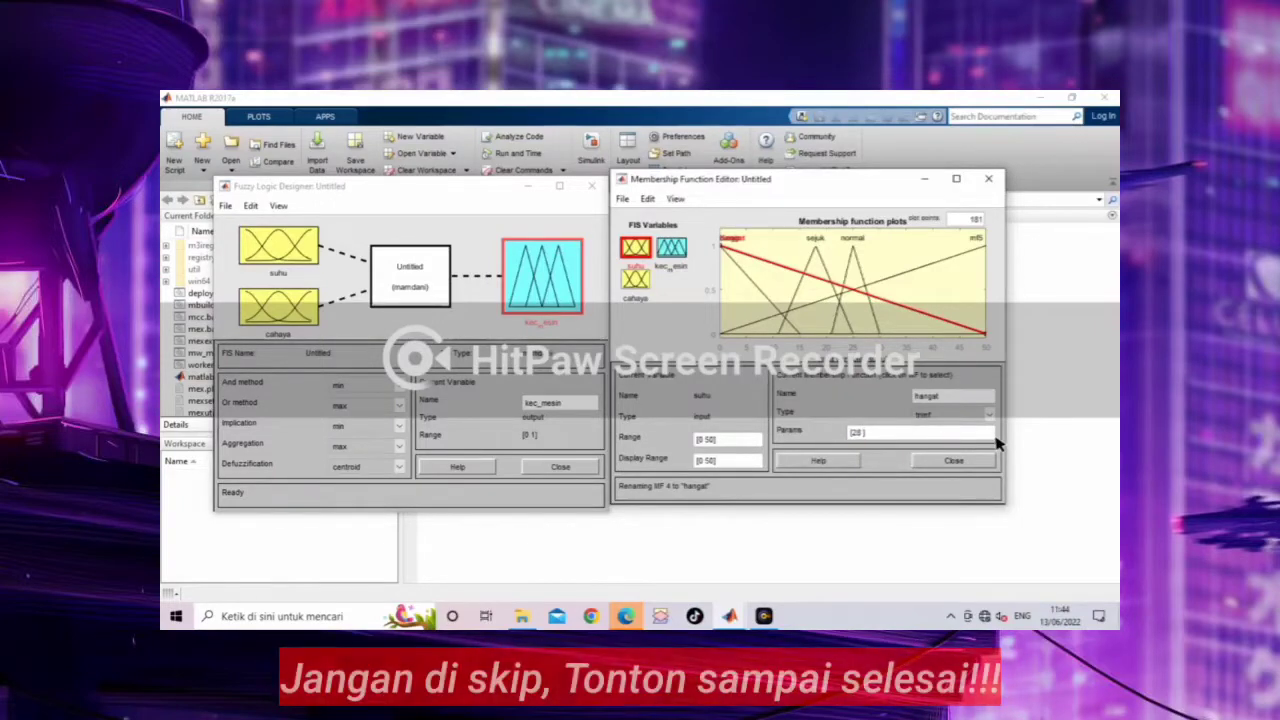
pyautogui.write(' 34')
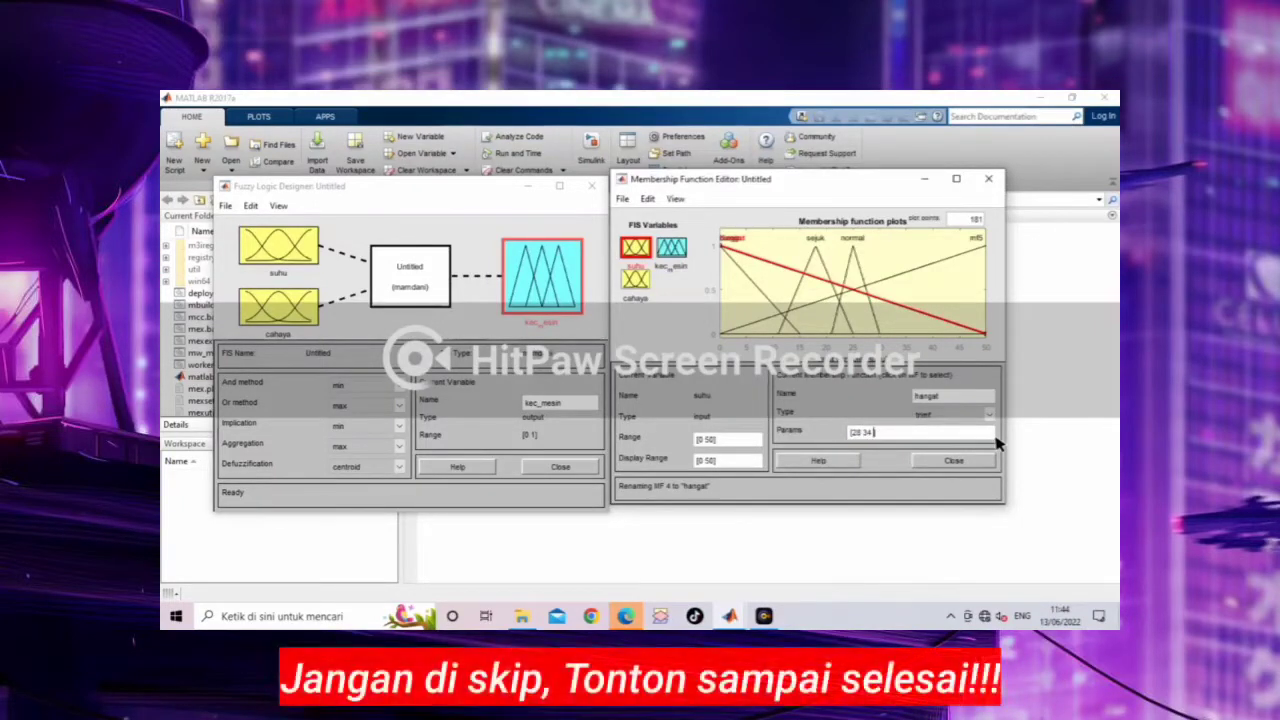
pyautogui.write(' 40')
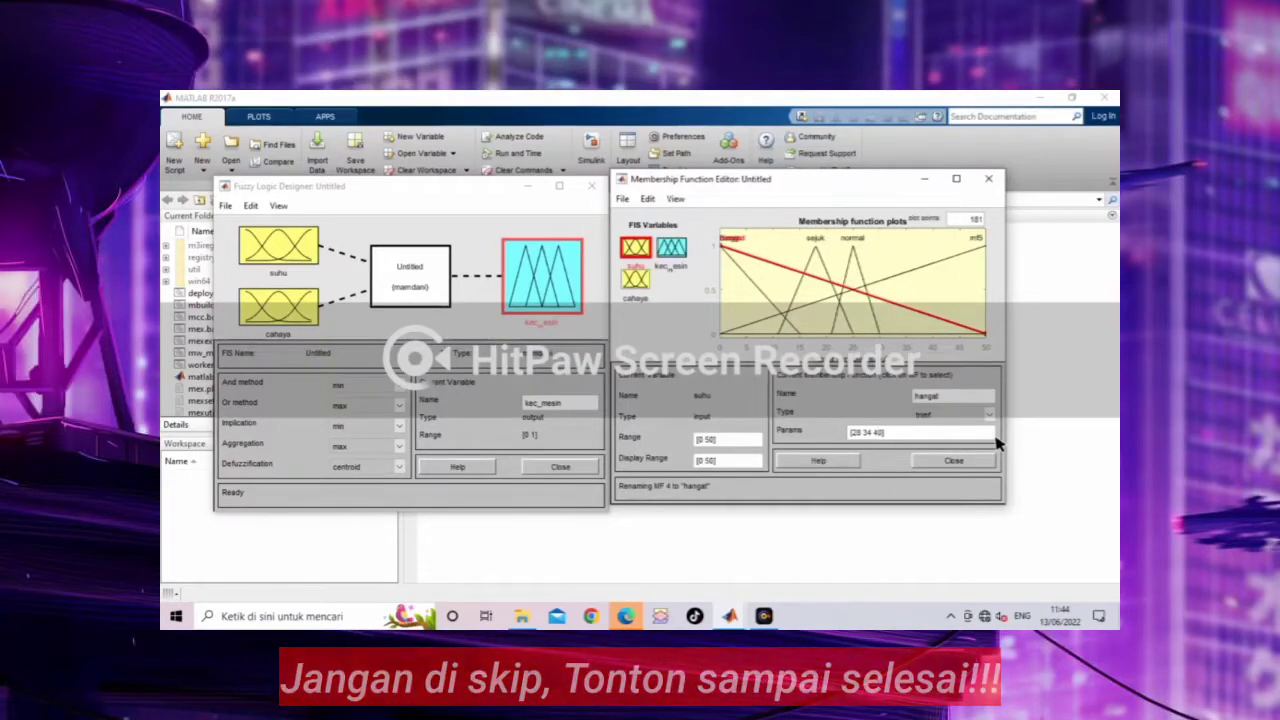
pyautogui.press('Return')
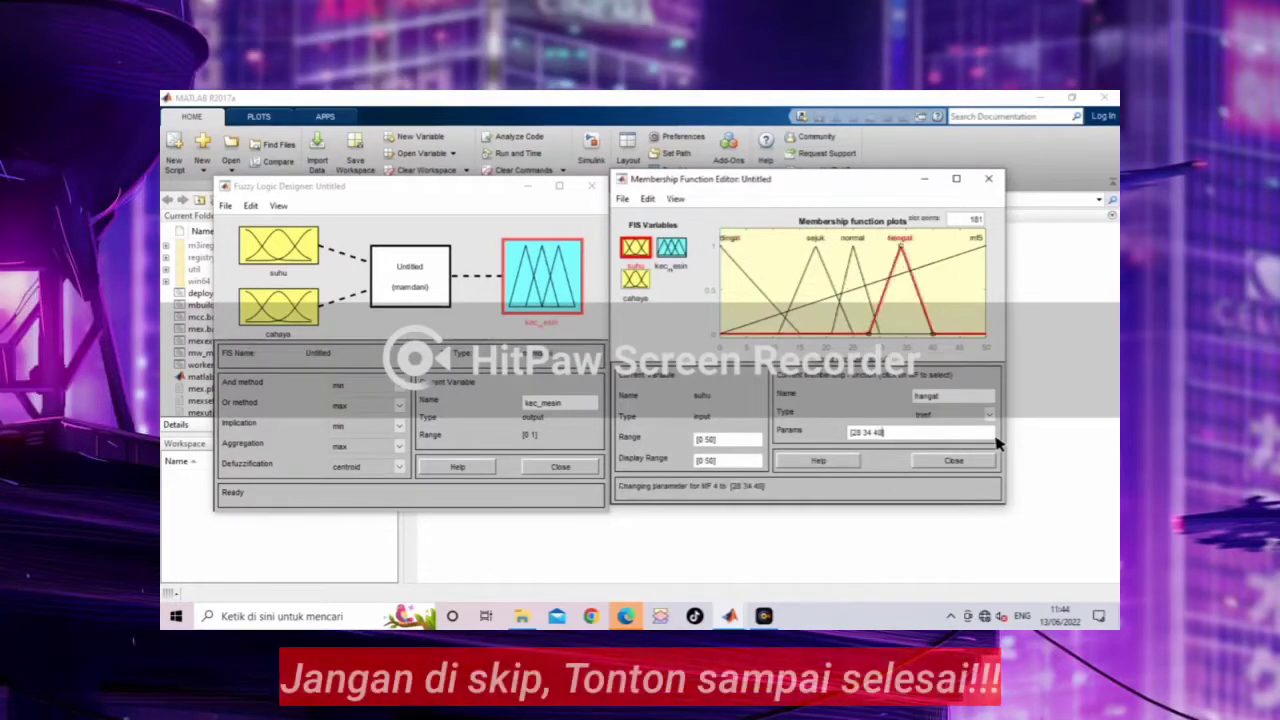
# - Rename the fifth membership function, mf5, of the input variable suhu as panas
pyautogui.click(982, 241)
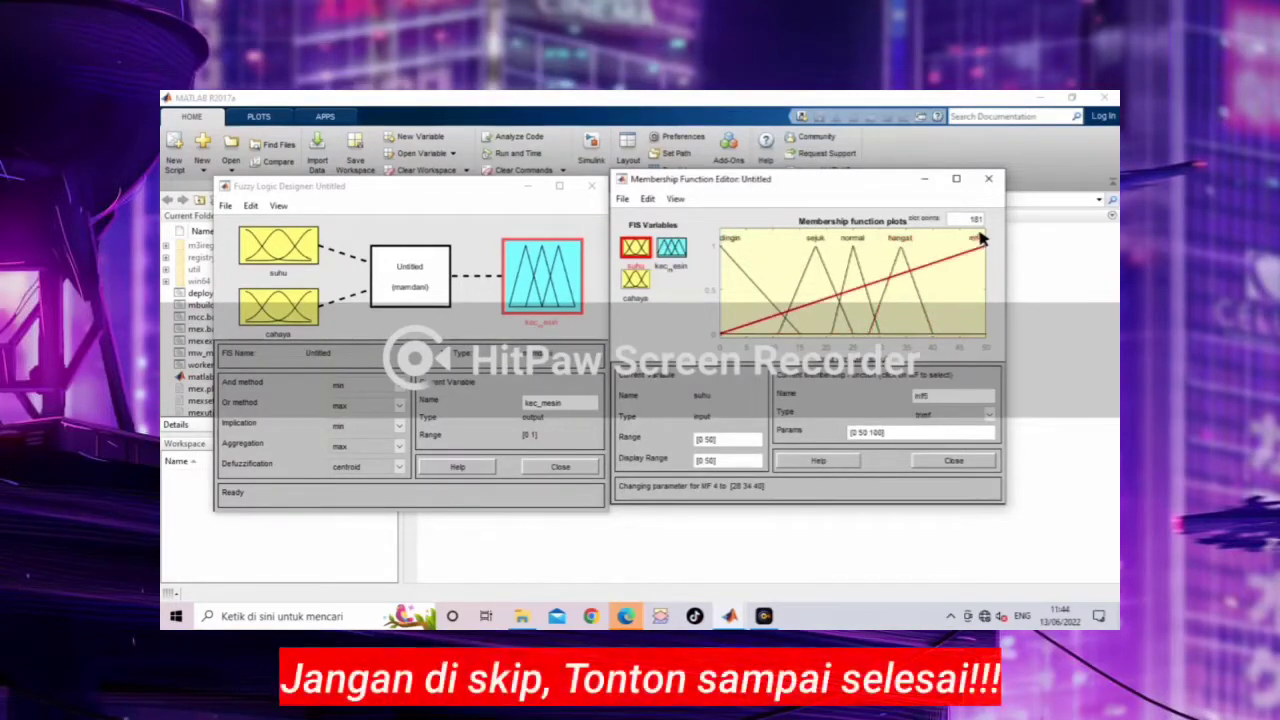
pyautogui.doubleClick(940, 398)
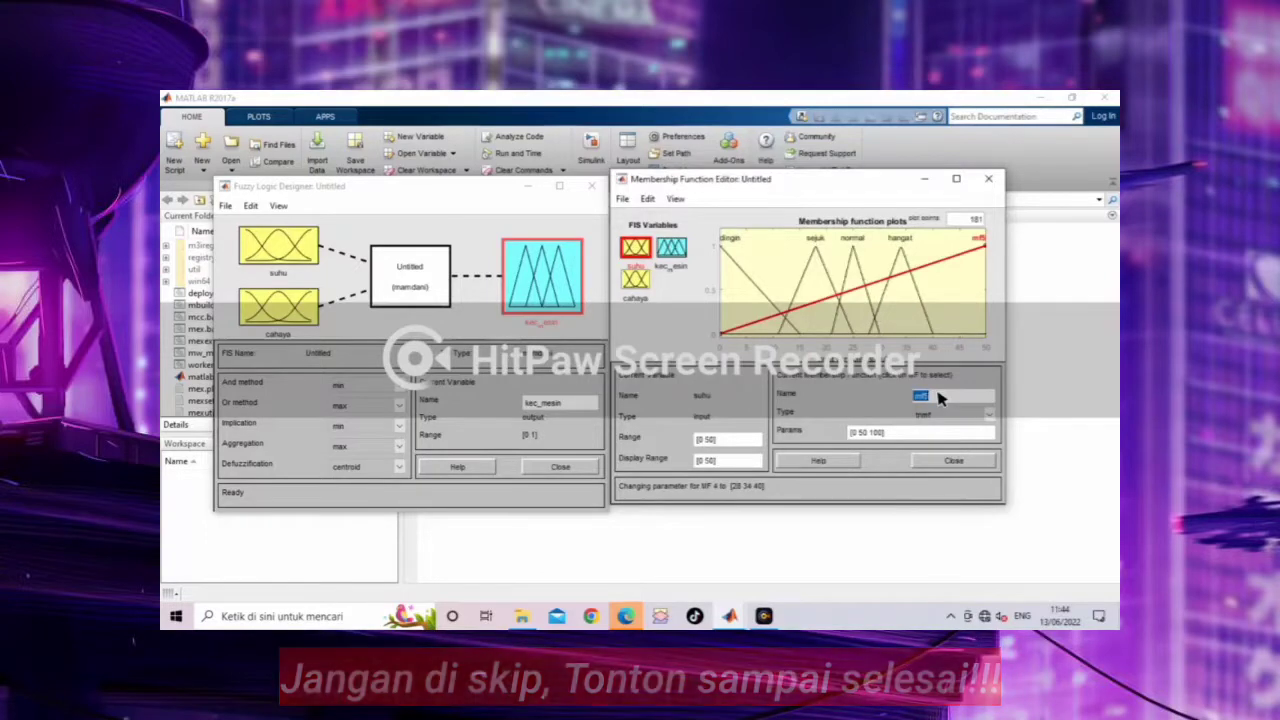
pyautogui.write('panas')
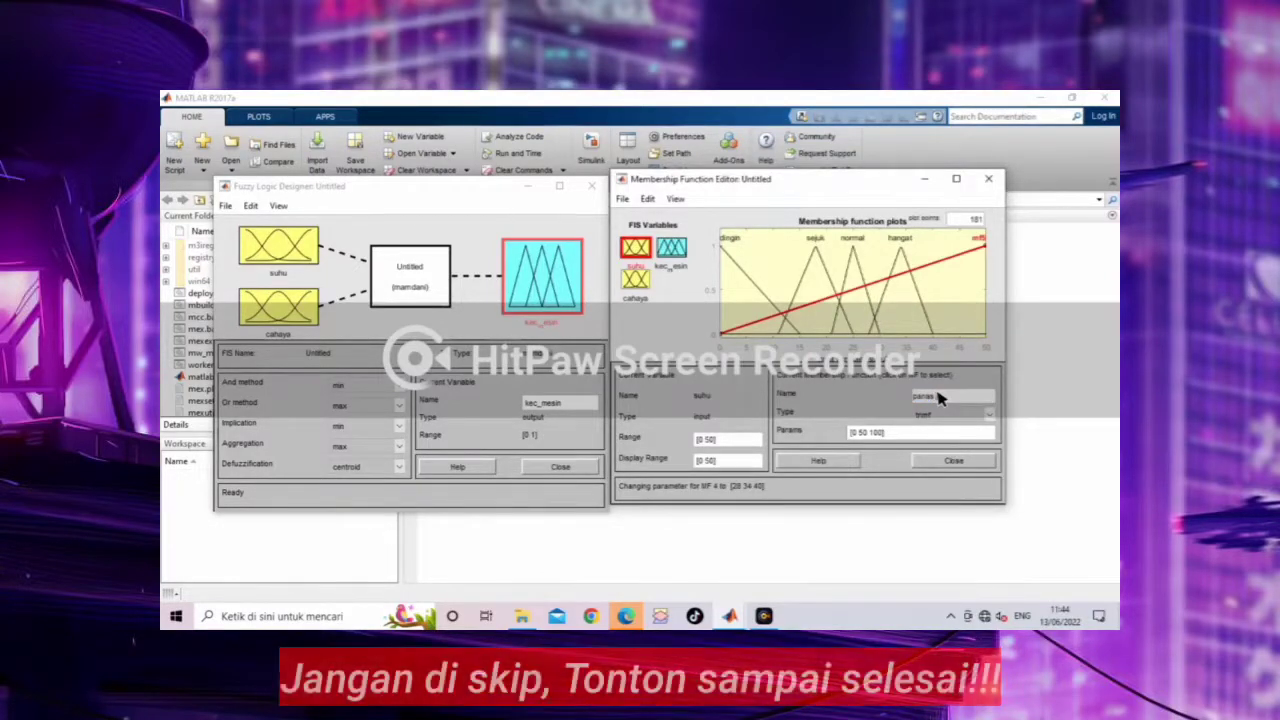
pyautogui.click(882, 432)
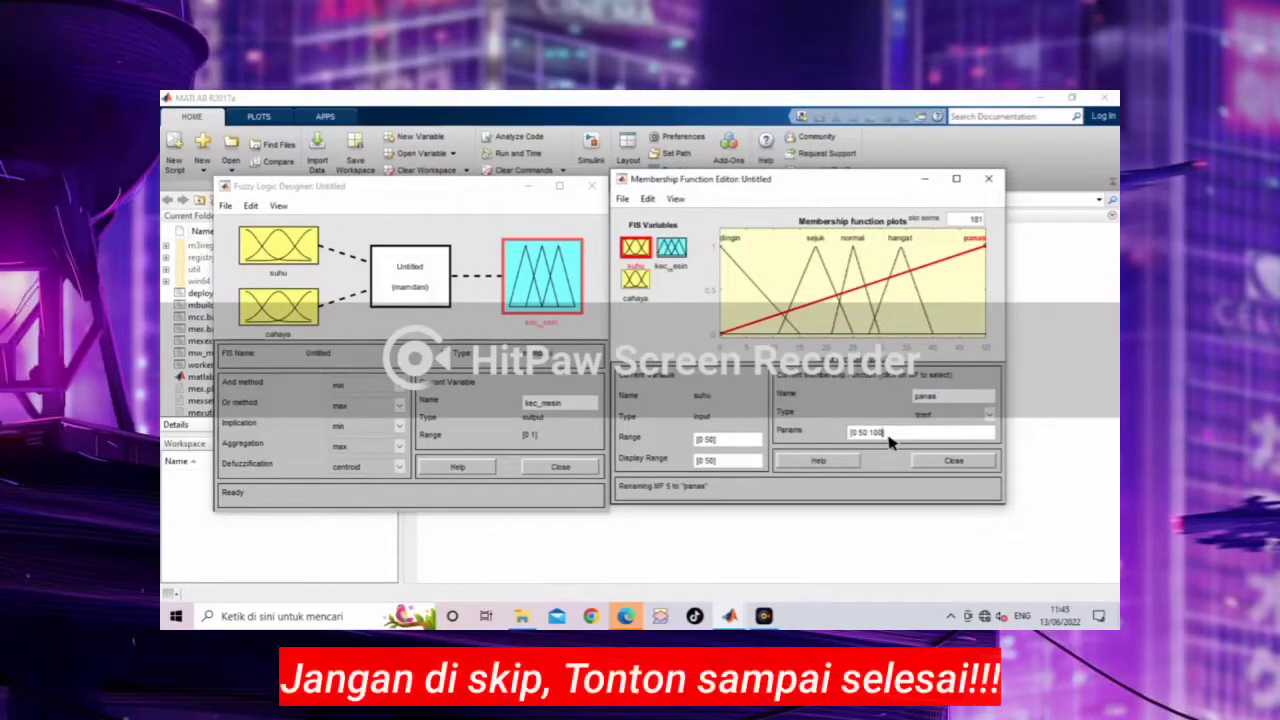
# - Set the parameters of suhu's panas membership function to [36 50 50]
pyautogui.press('BackSpace')
pyautogui.press('BackSpace')
pyautogui.press('BackSpace')
pyautogui.press('BackSpace')
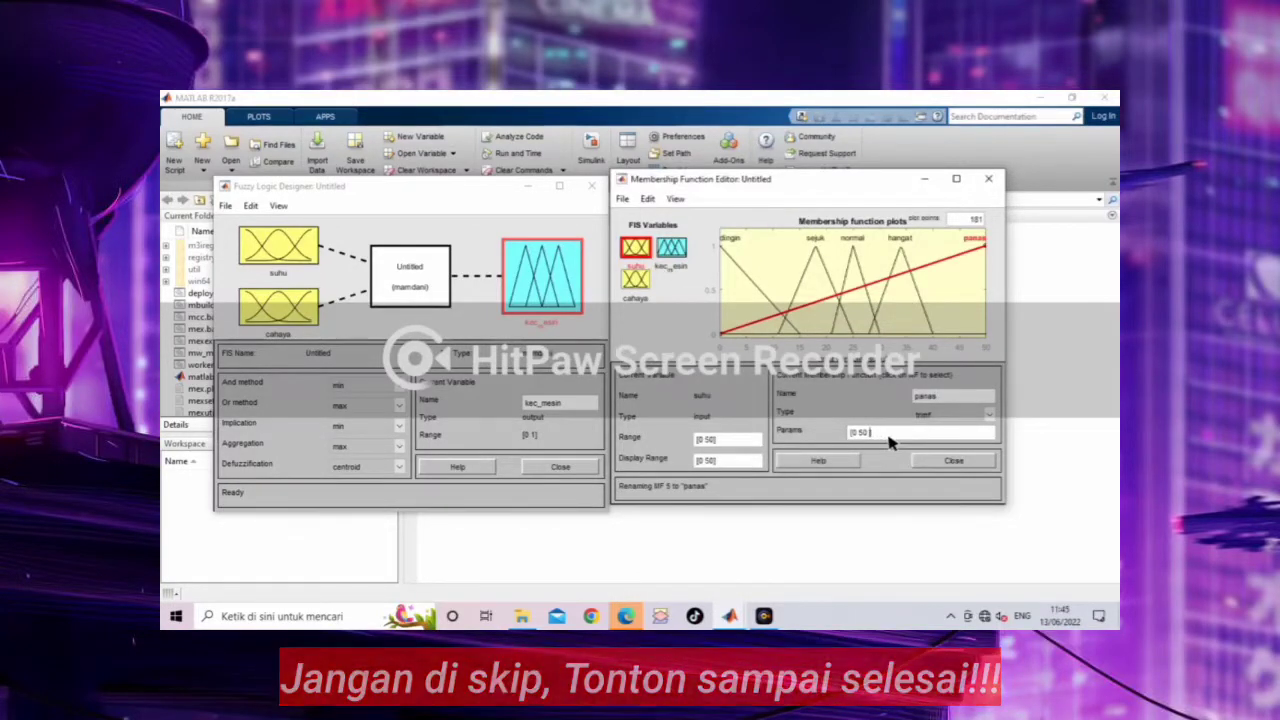
pyautogui.write('50')
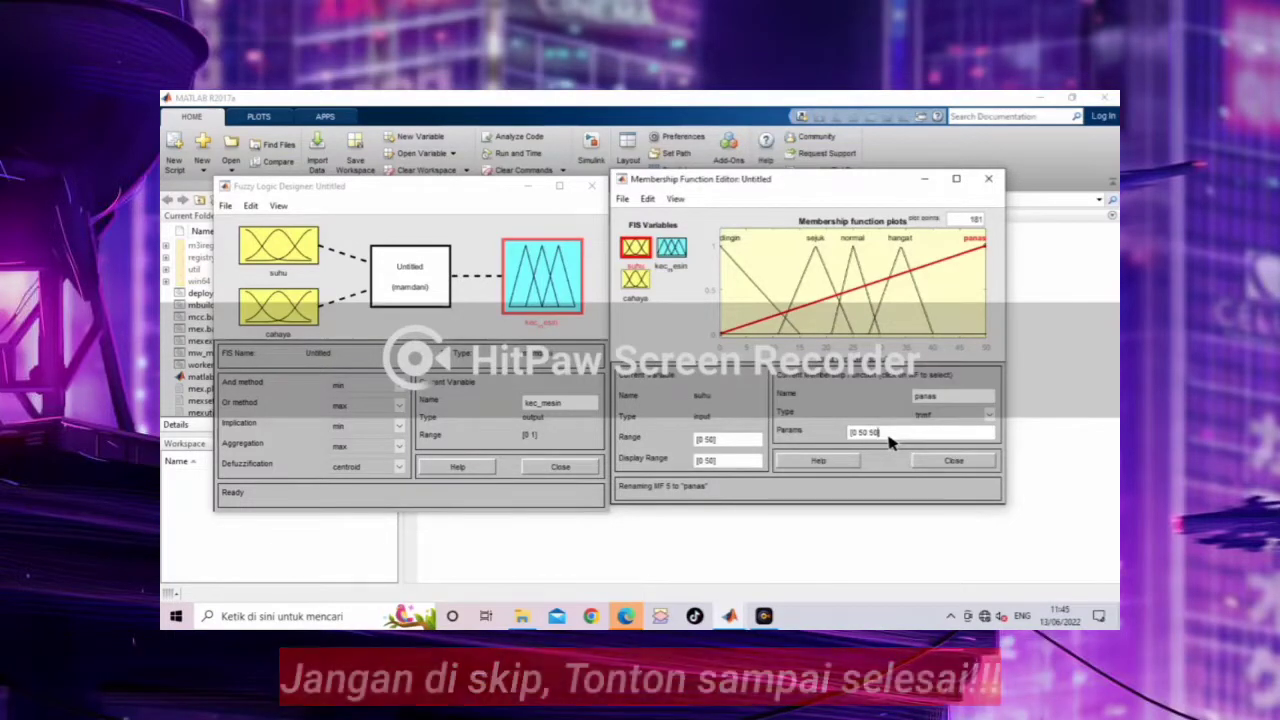
pyautogui.write(']')
pyautogui.press('Return')
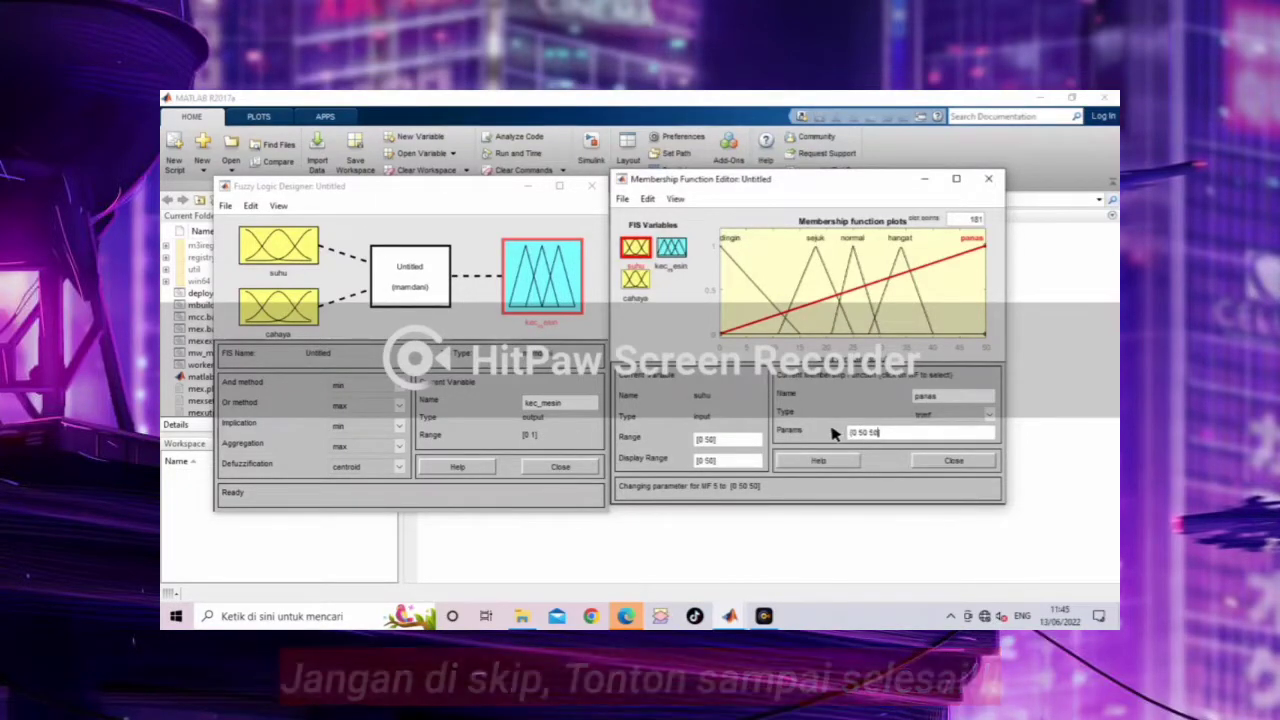
pyautogui.click(856, 431)
pyautogui.press('BackSpace')
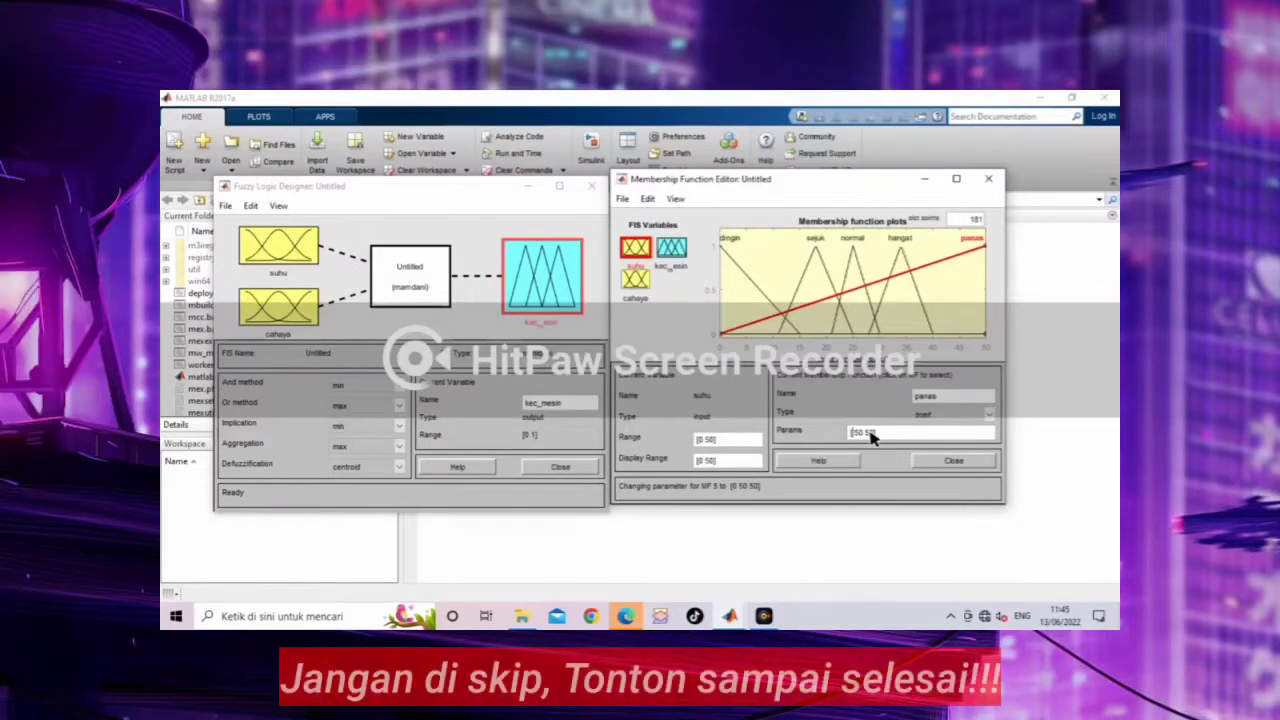
pyautogui.write('38')
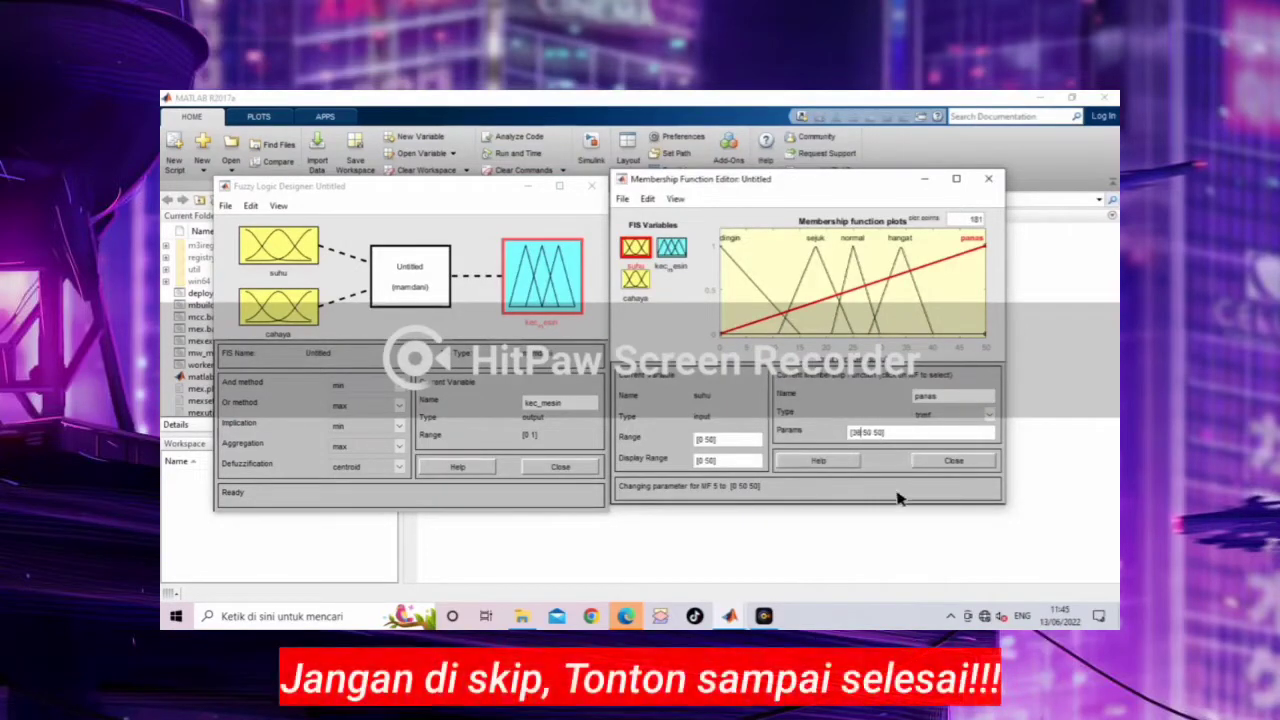
pyautogui.press('Return')
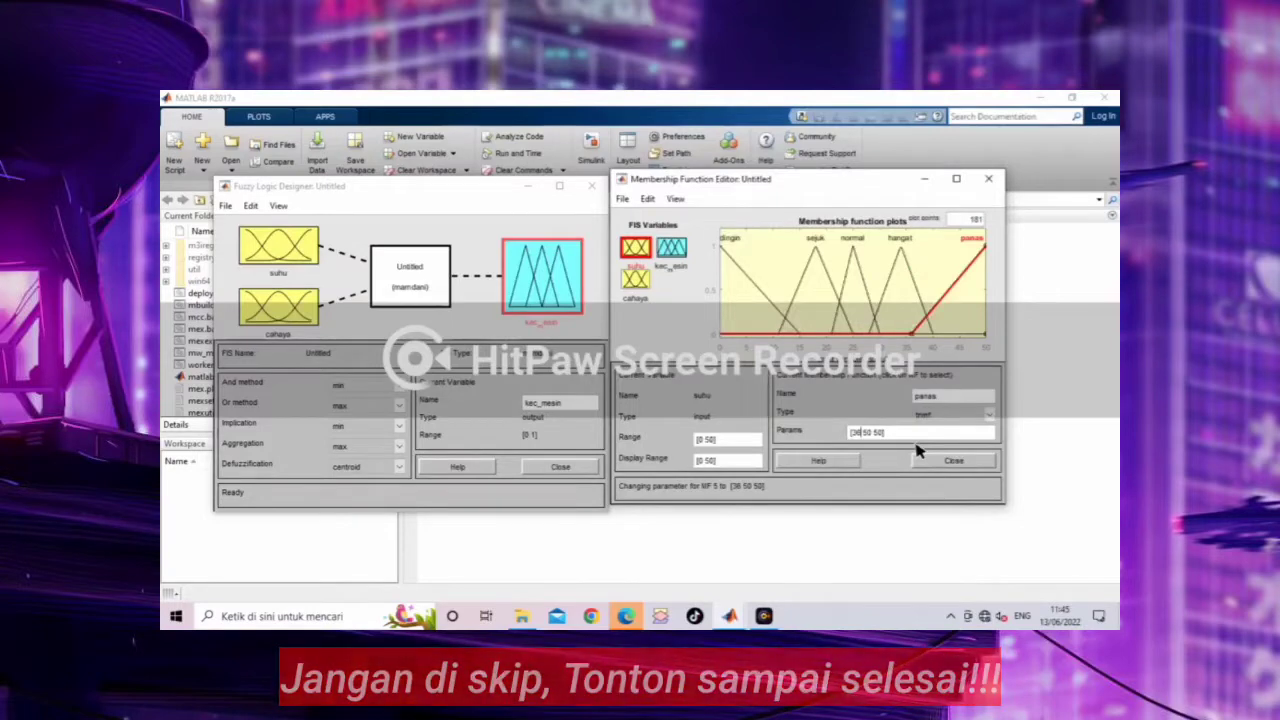
# - Rename the first membership function, mf1, of the input variable cahaya as gelap
pyautogui.click(632, 286)
pyautogui.click(944, 398)
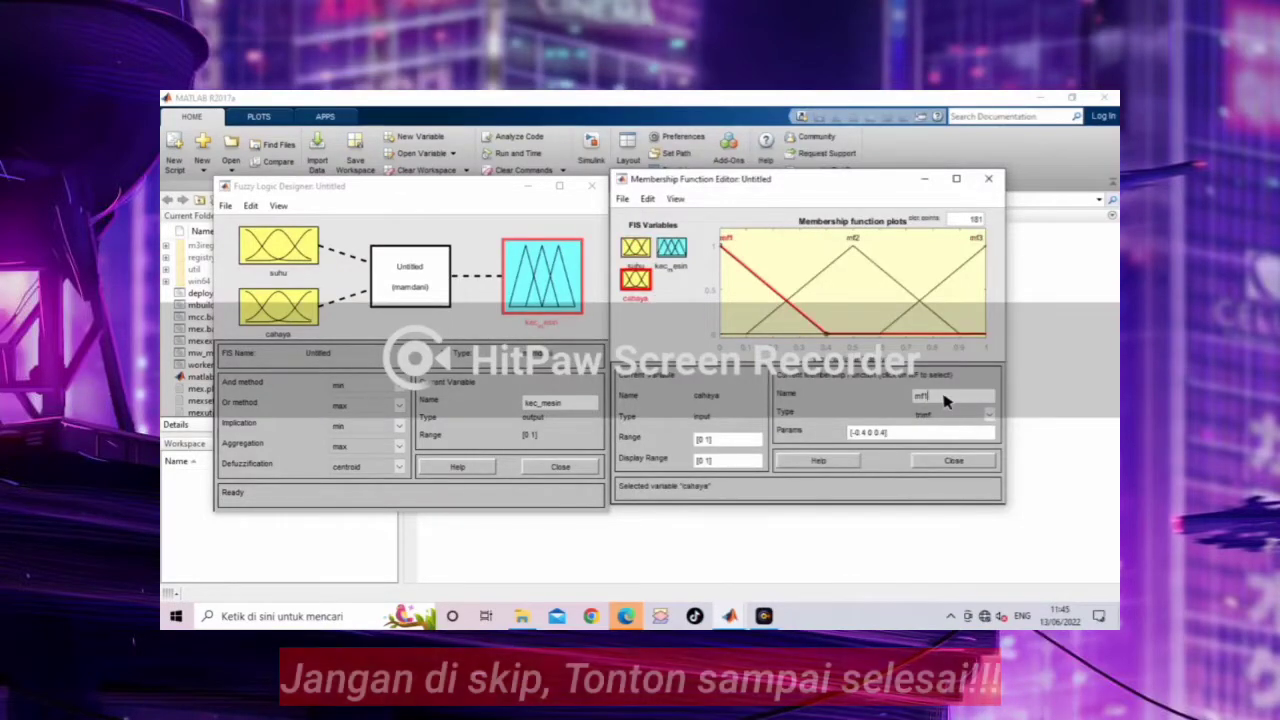
pyautogui.doubleClick(944, 399)
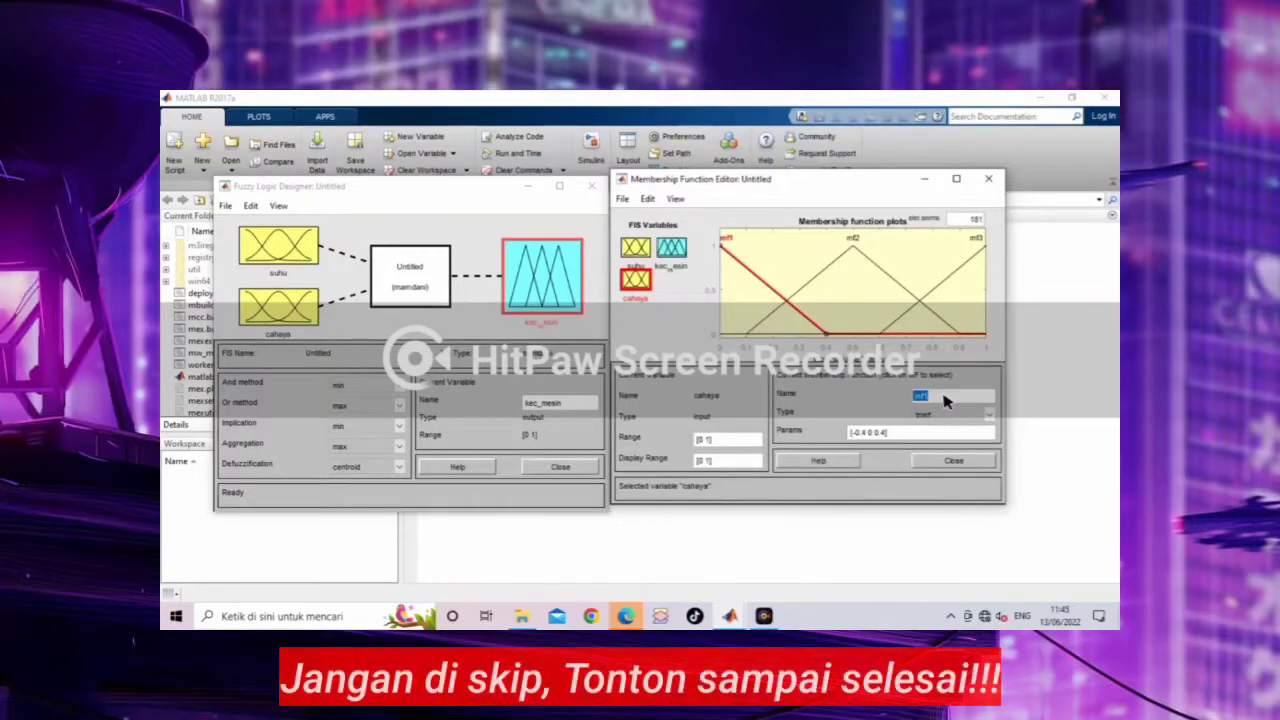
pyautogui.write('gelap')
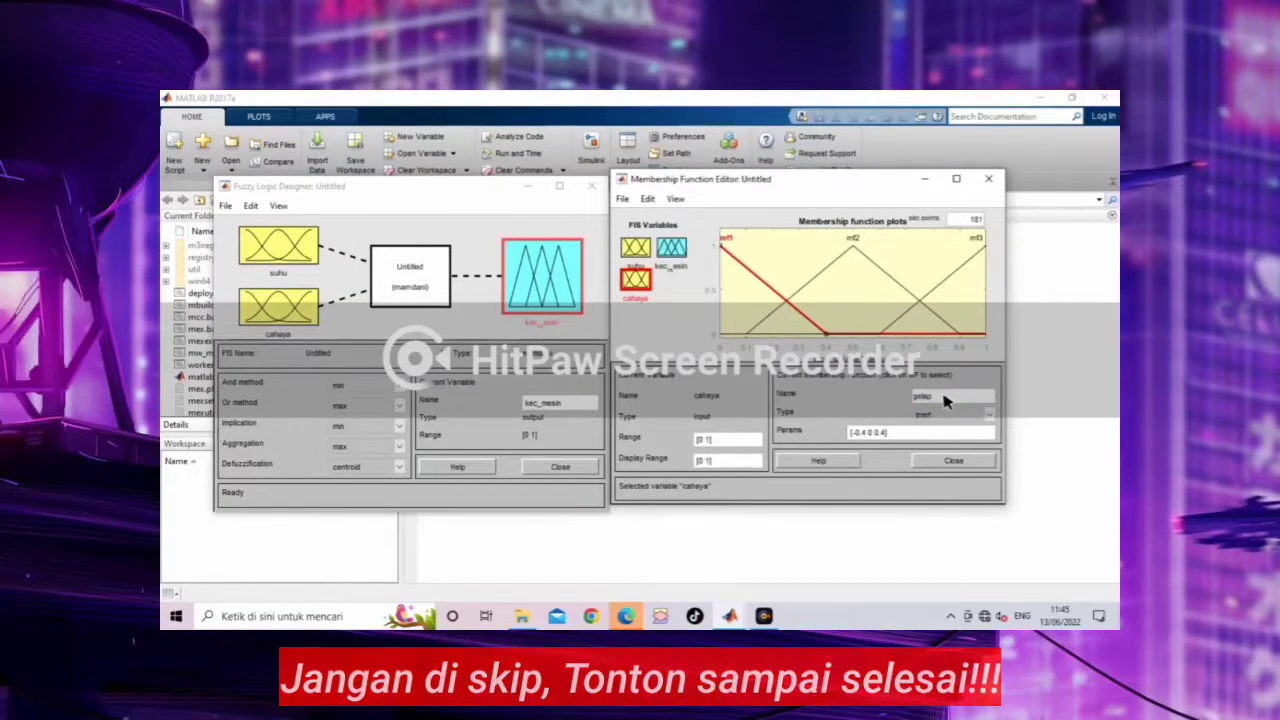
pyautogui.press('Return')
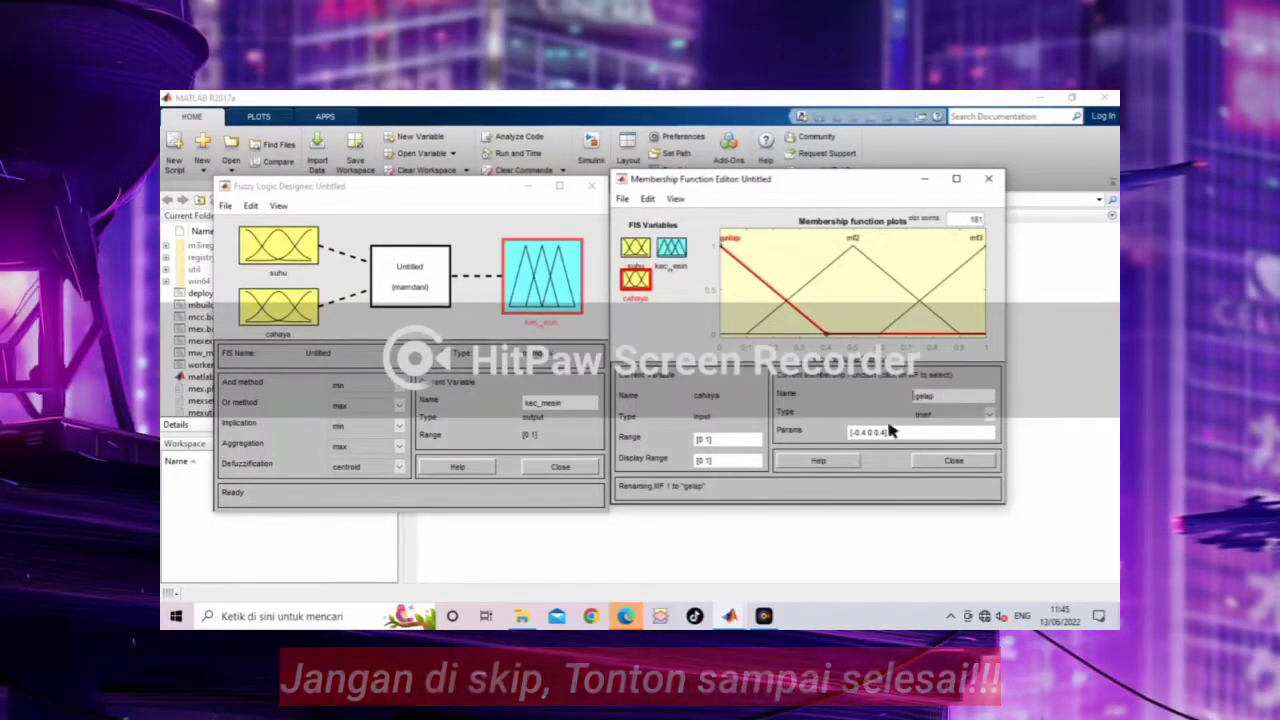
# - Set the range of the input variable cahaya to [0 100]
pyautogui.click(709, 443)
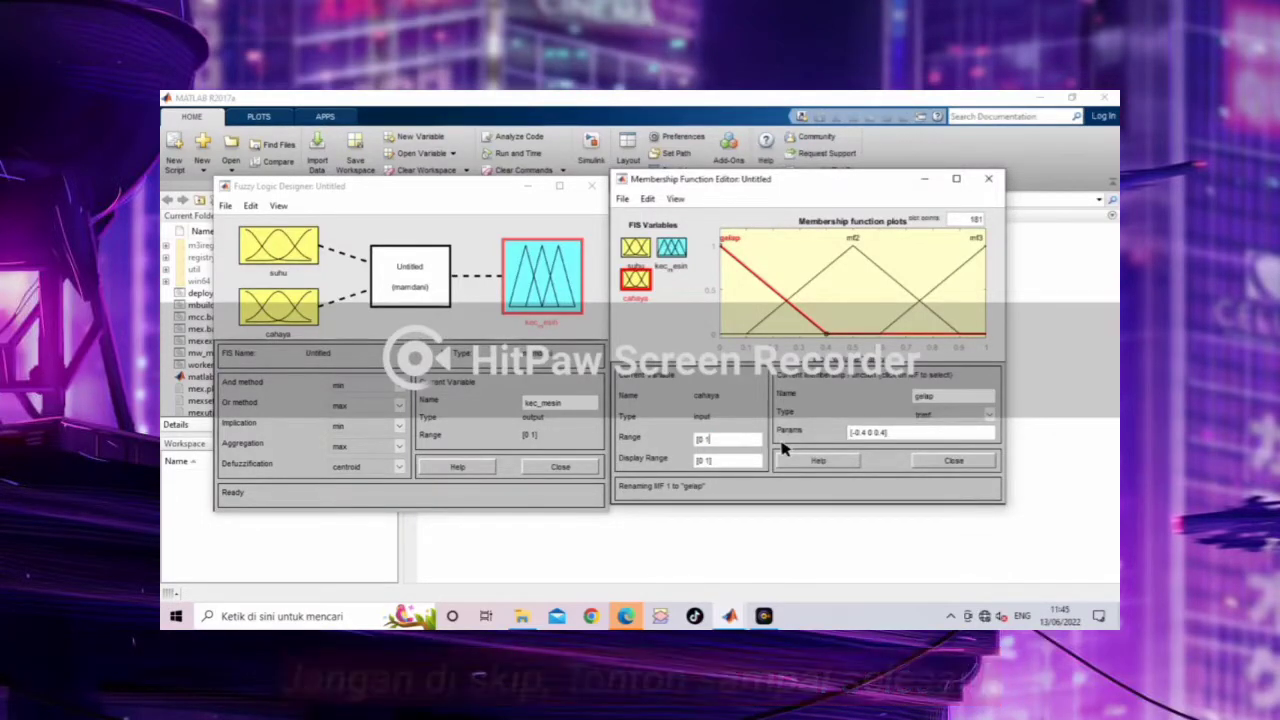
pyautogui.press('BackSpace')
pyautogui.write(']')
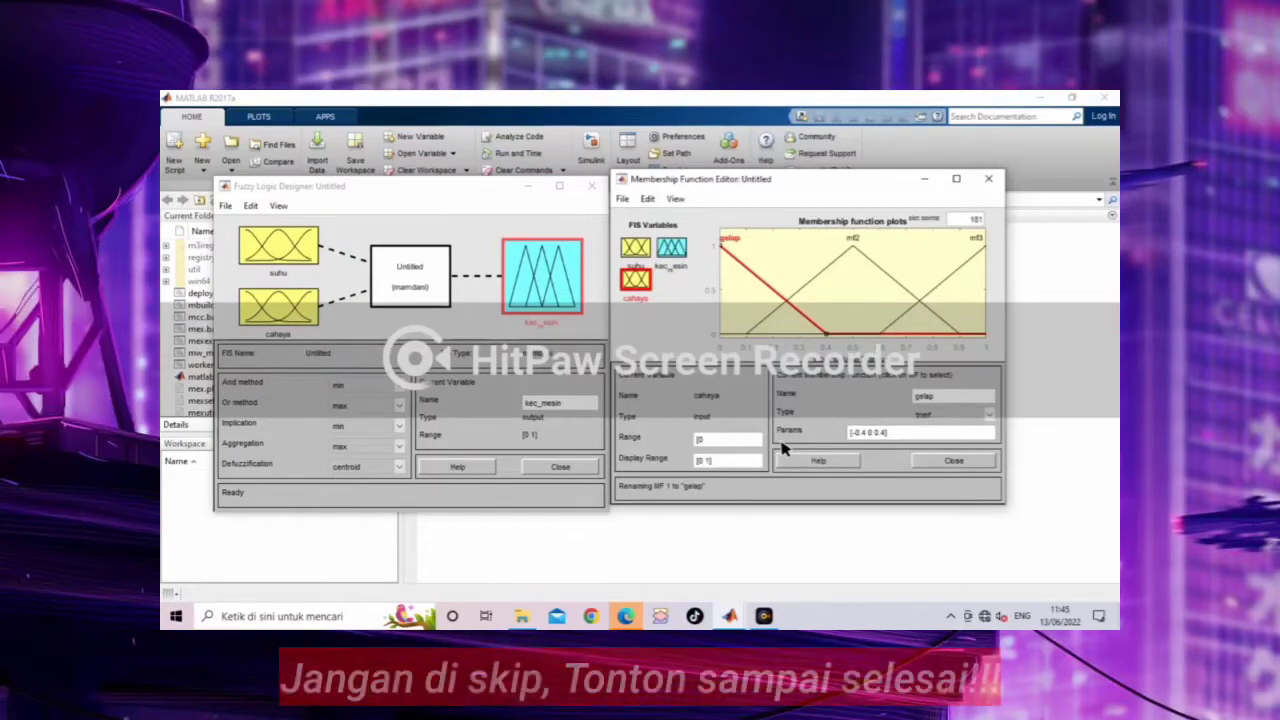
pyautogui.write('100')
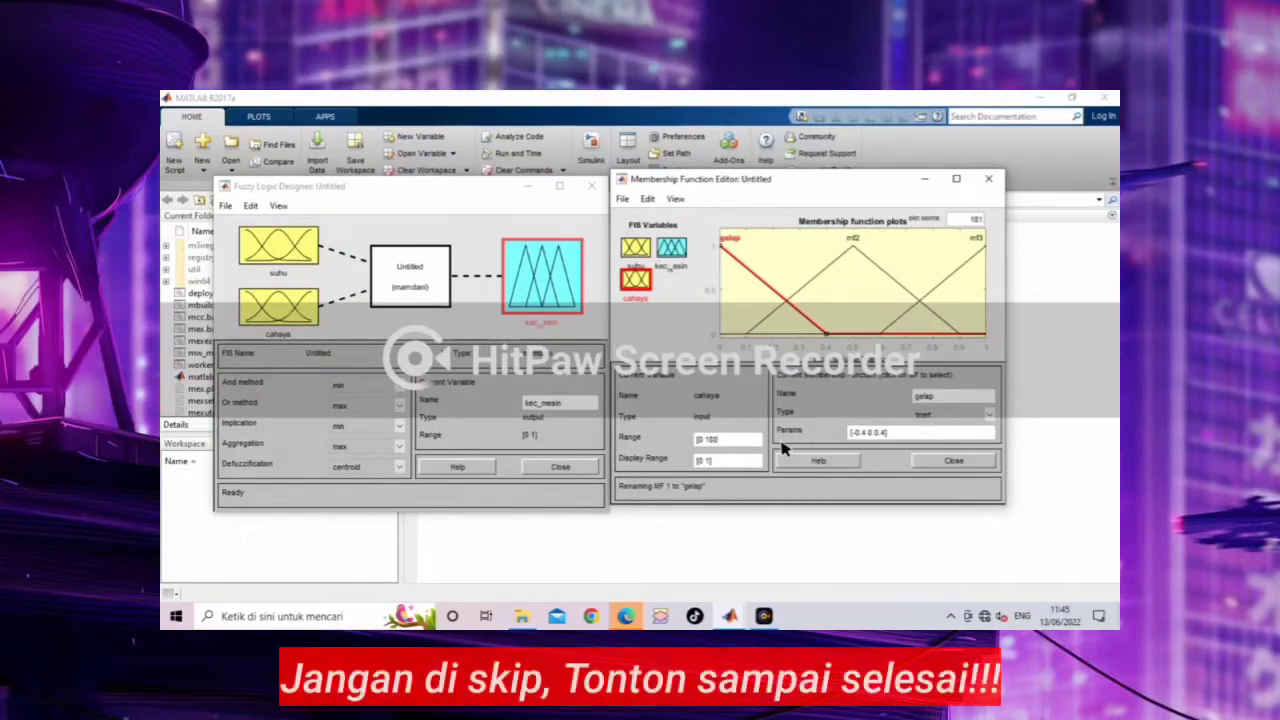
pyautogui.write(']')
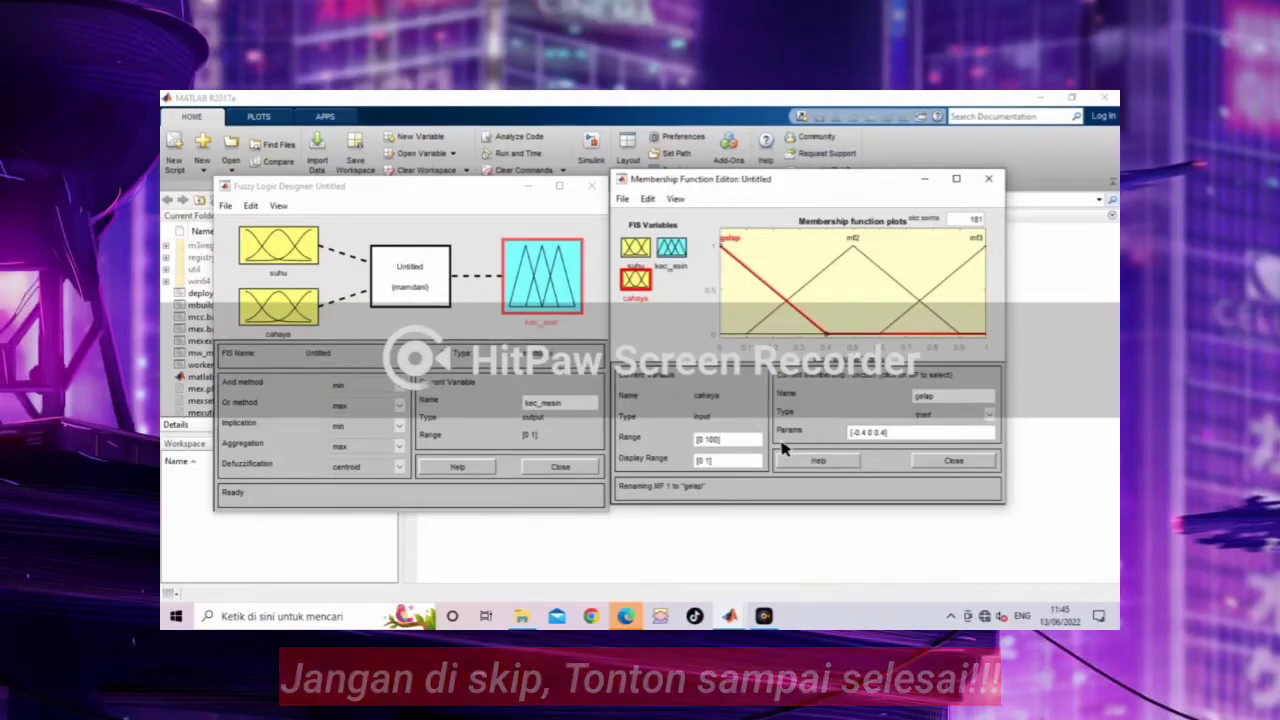
pyautogui.press('Return')
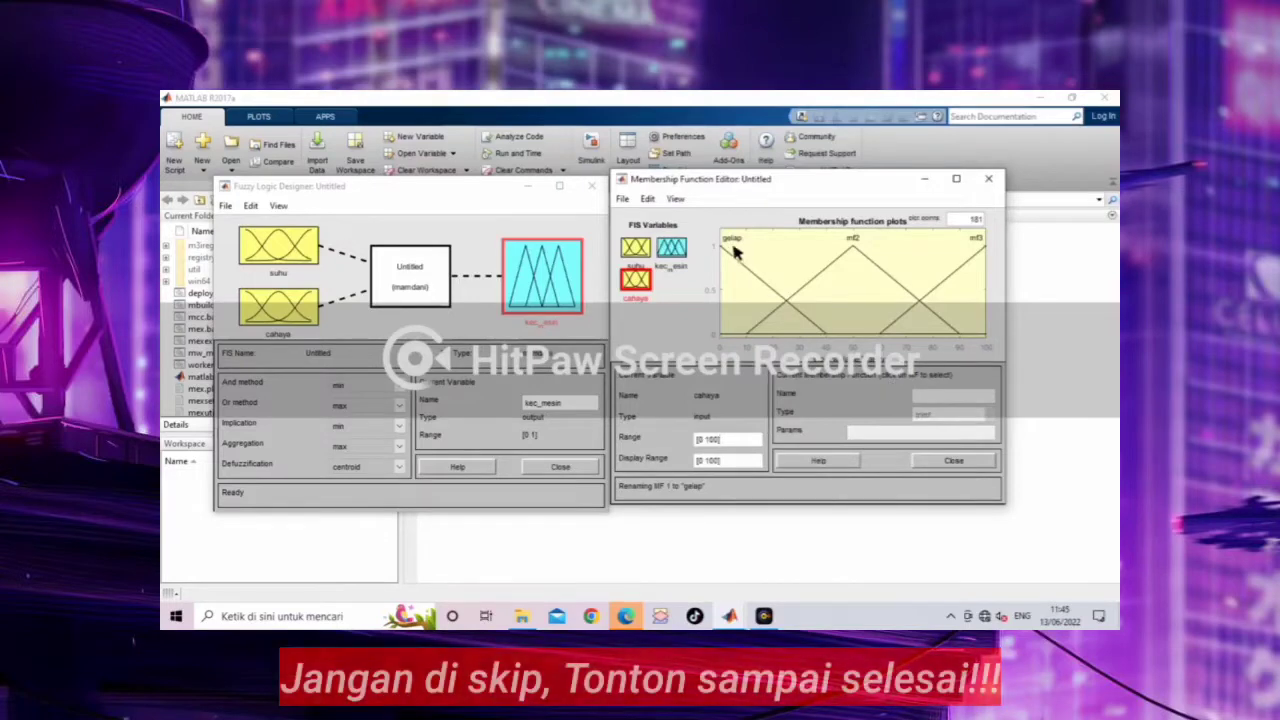
# - Set the parameters of cahaya's gelap membership function to [0 0 35]
pyautogui.click(735, 253)
pyautogui.click(878, 432)
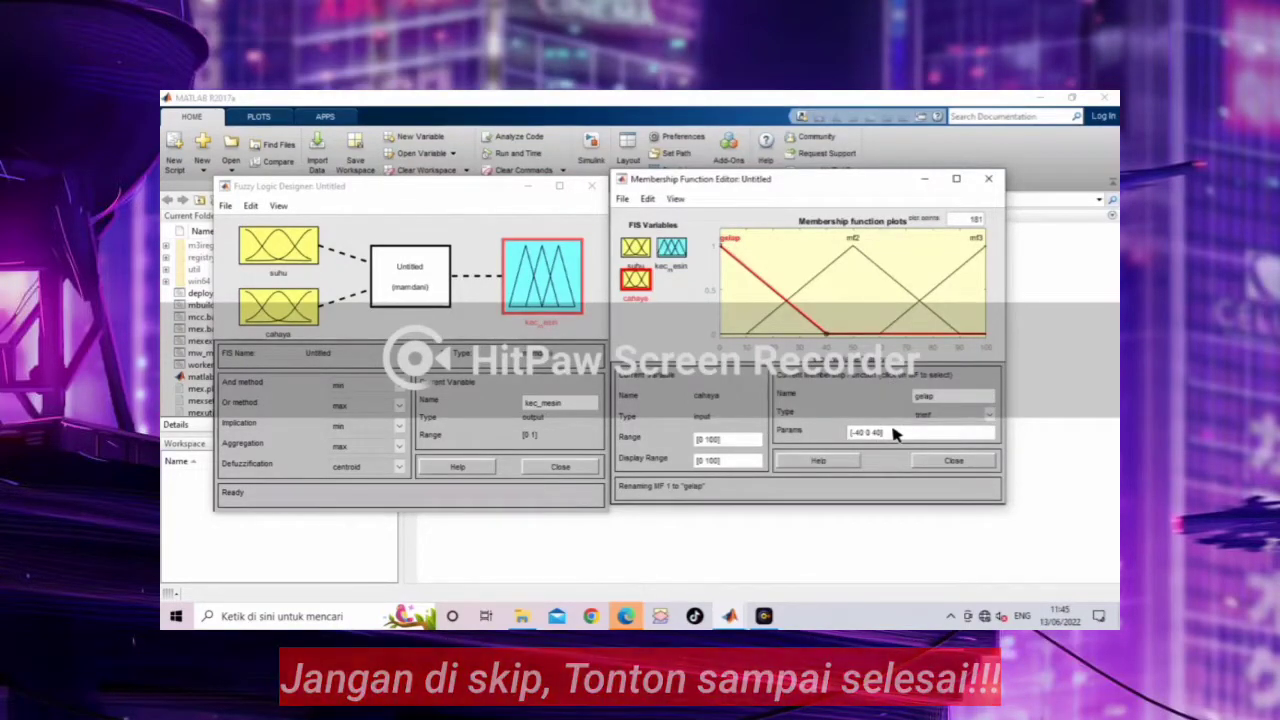
pyautogui.press('BackSpace')
pyautogui.press('BackSpace')
pyautogui.press('BackSpace')
pyautogui.press('BackSpace')
pyautogui.press('BackSpace')
pyautogui.press('BackSpace')
pyautogui.press('BackSpace')
pyautogui.press('BackSpace')
pyautogui.press('BackSpace')
pyautogui.press('BackSpace')
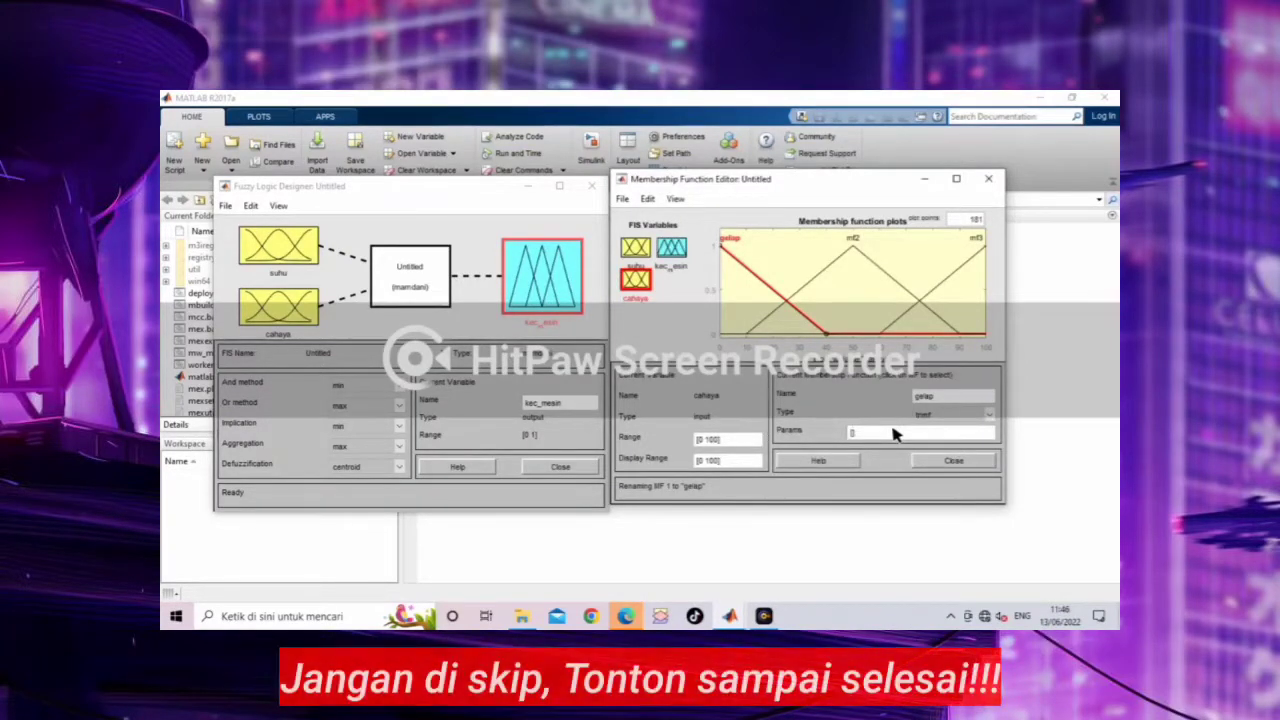
pyautogui.write('0')
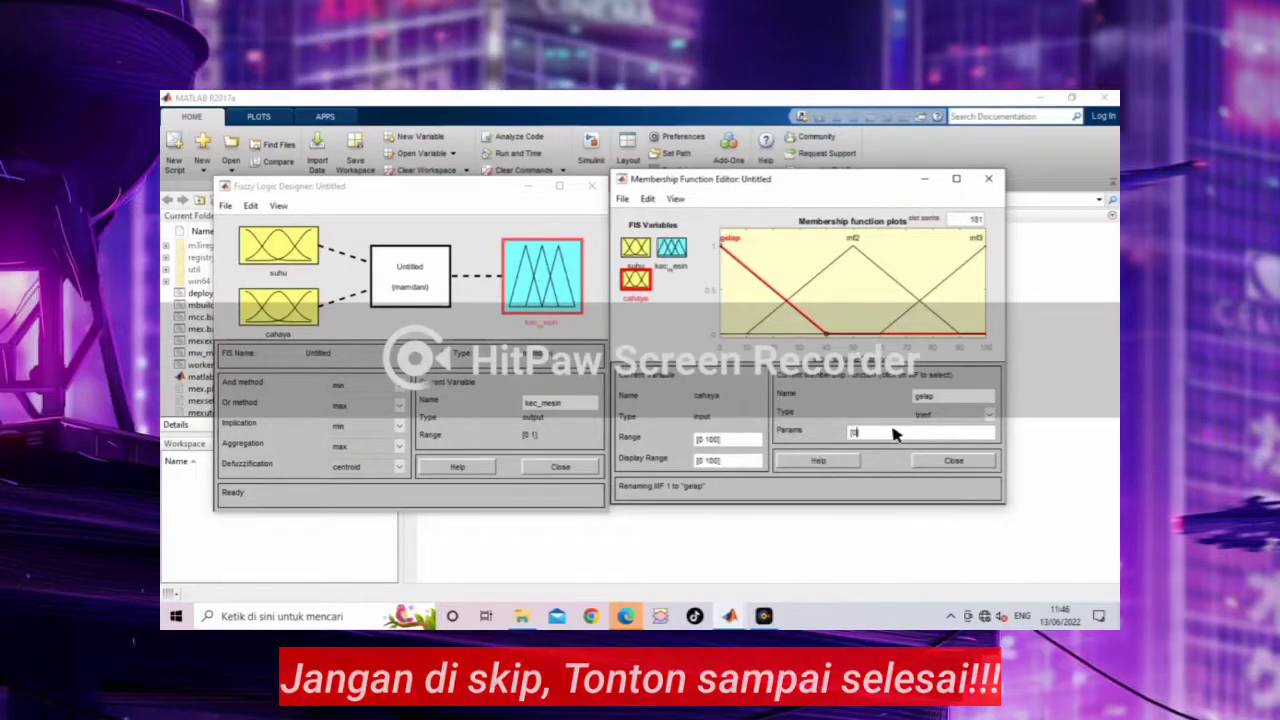
pyautogui.write(' 0 3')
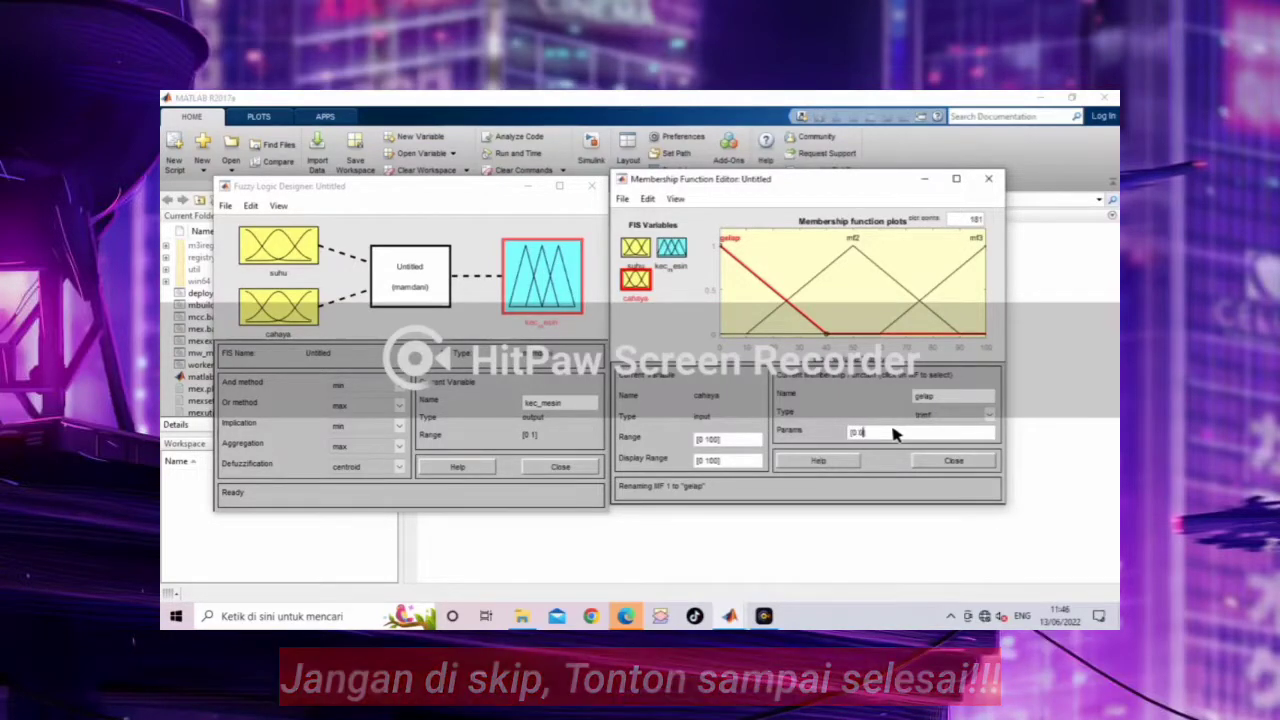
pyautogui.write('5')
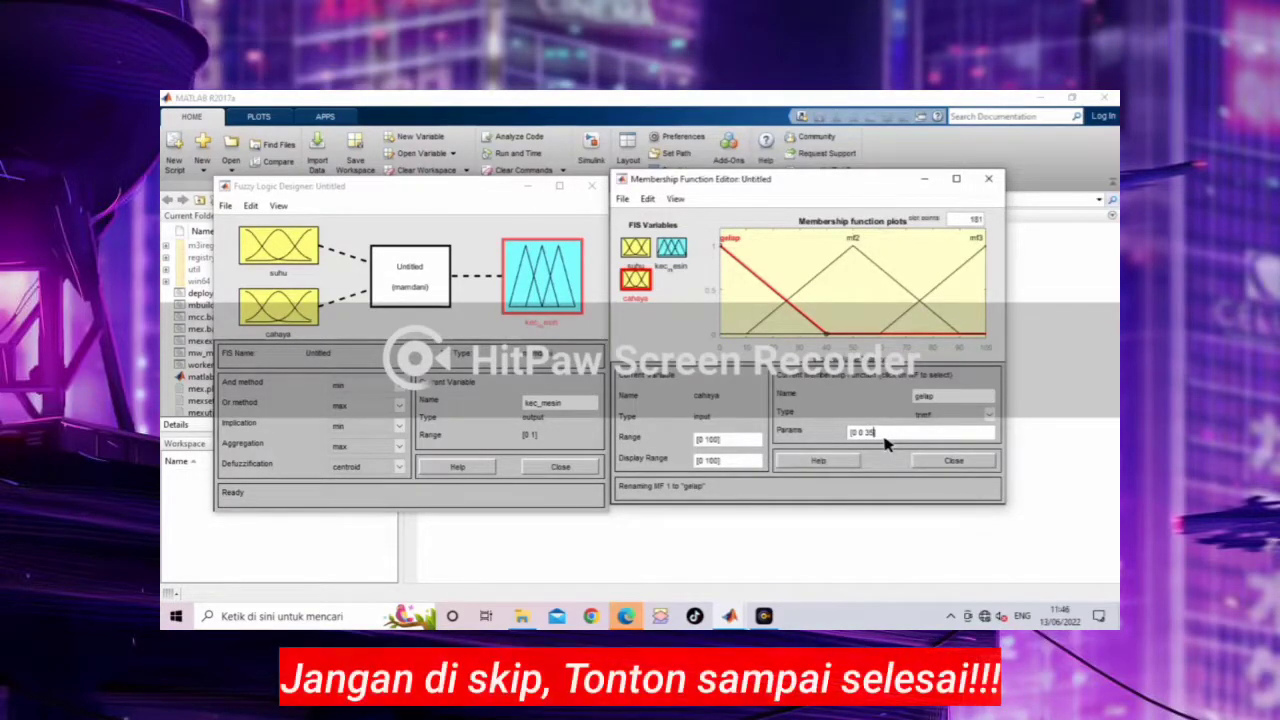
pyautogui.press('Return')
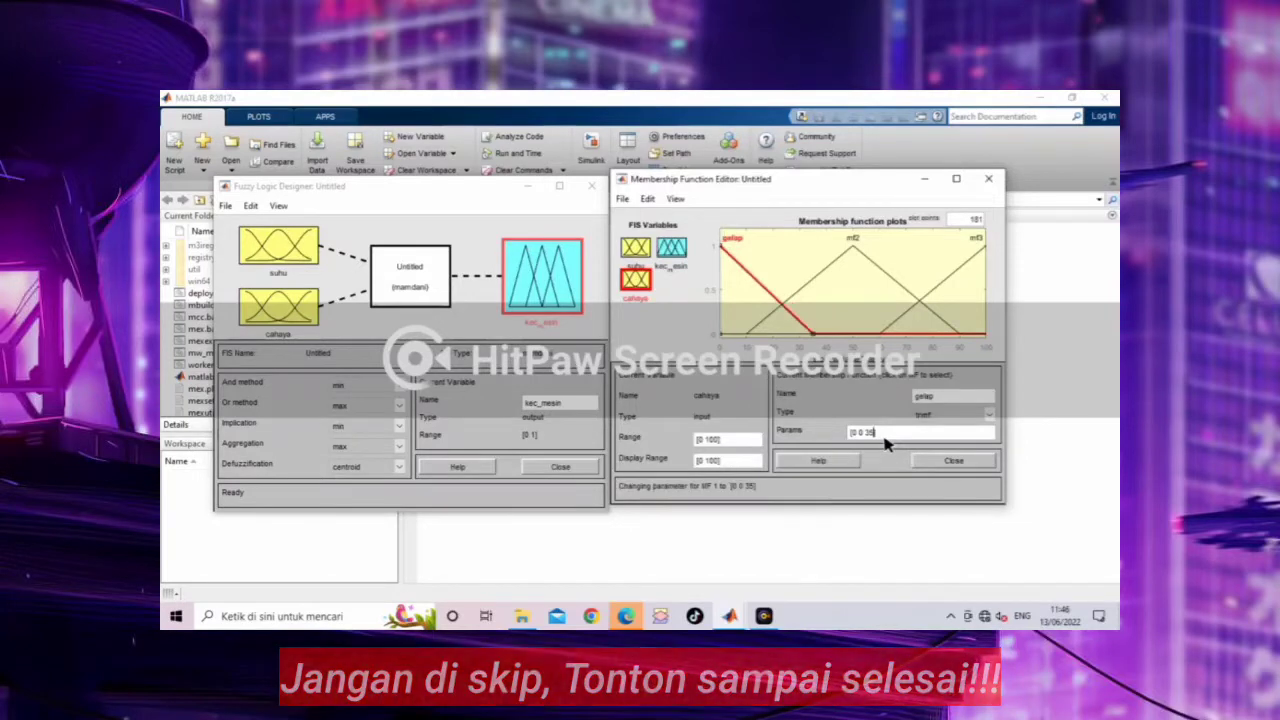
# - Rename the second membership function, mf2, of the input variable cahaya as normal
pyautogui.click(860, 248)
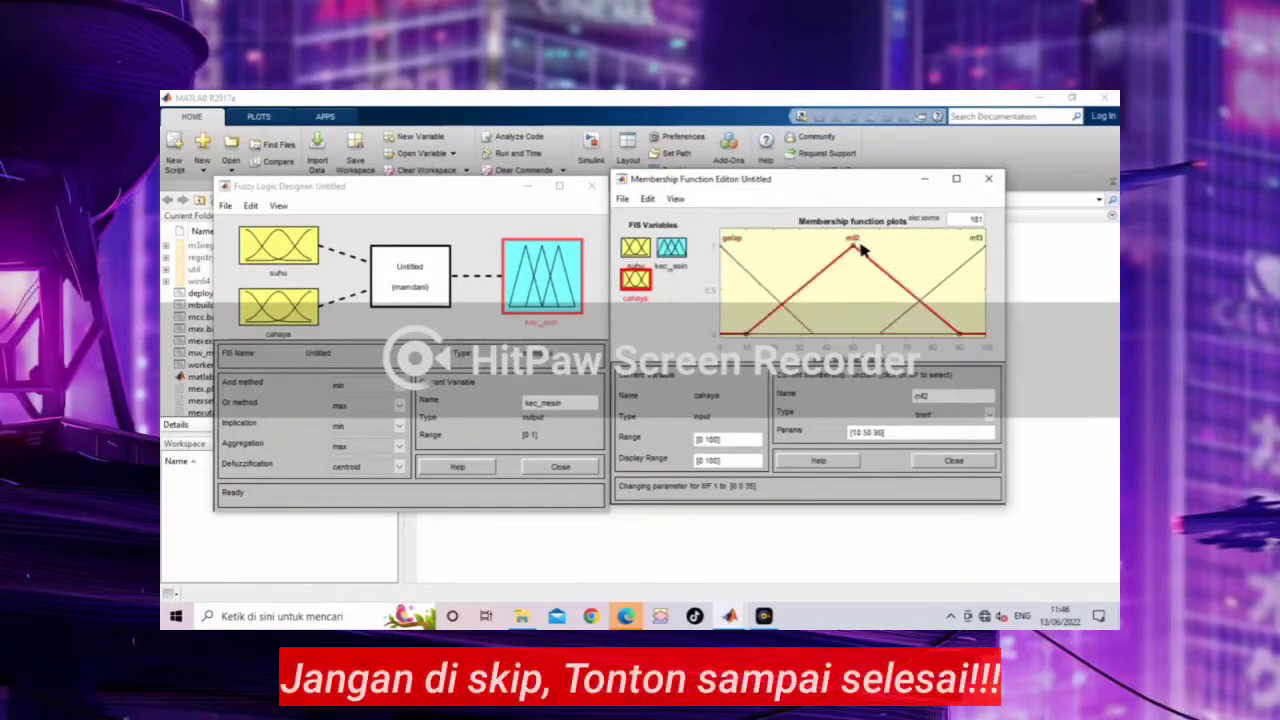
pyautogui.doubleClick(946, 396)
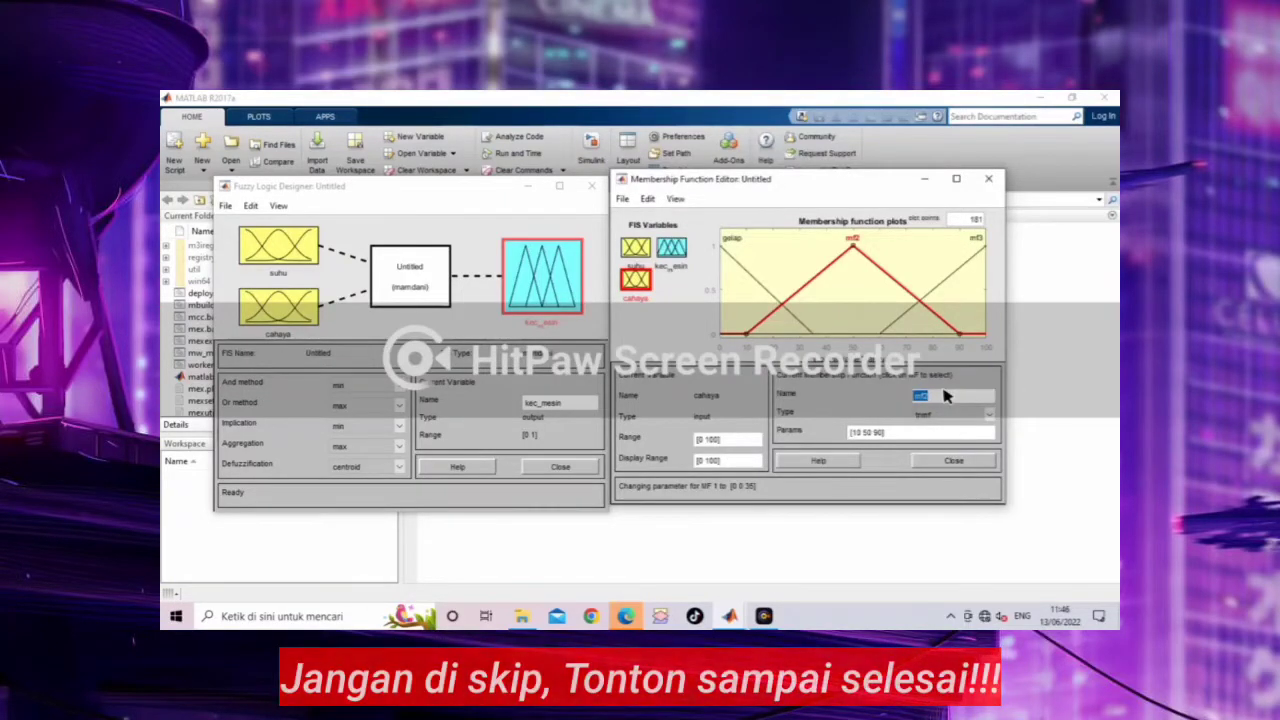
pyautogui.write('no')
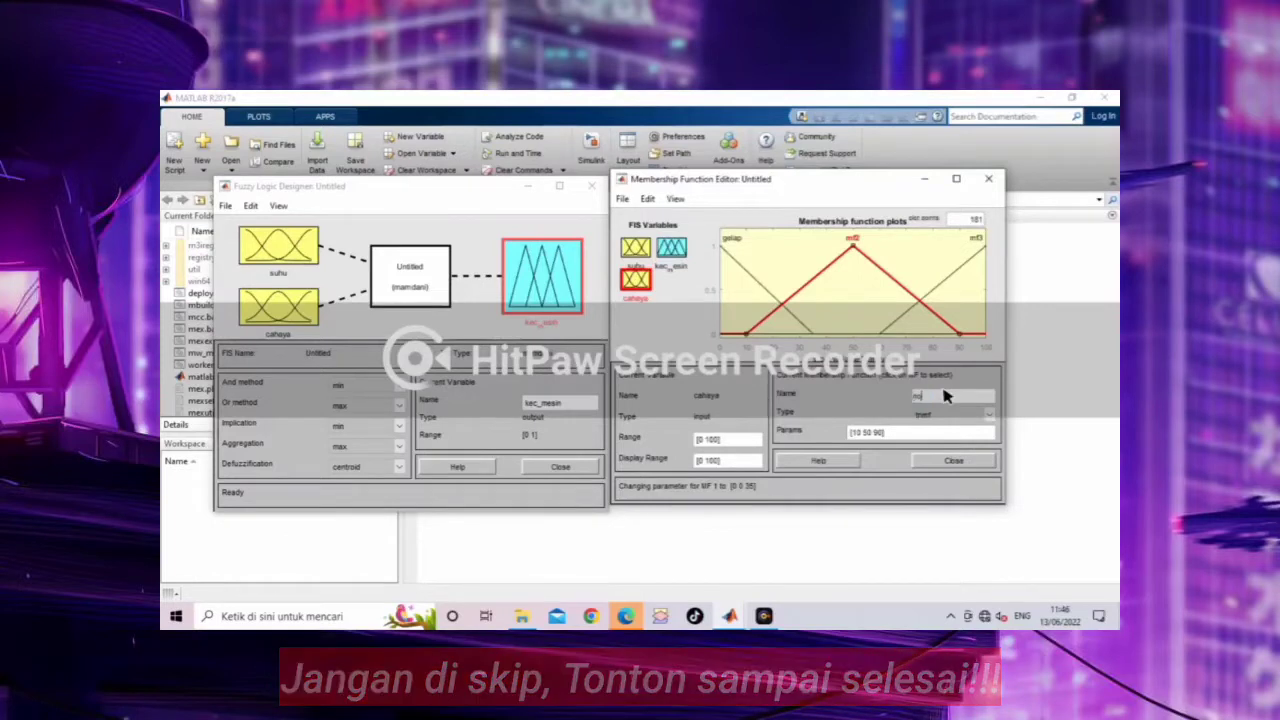
pyautogui.write('rmal')
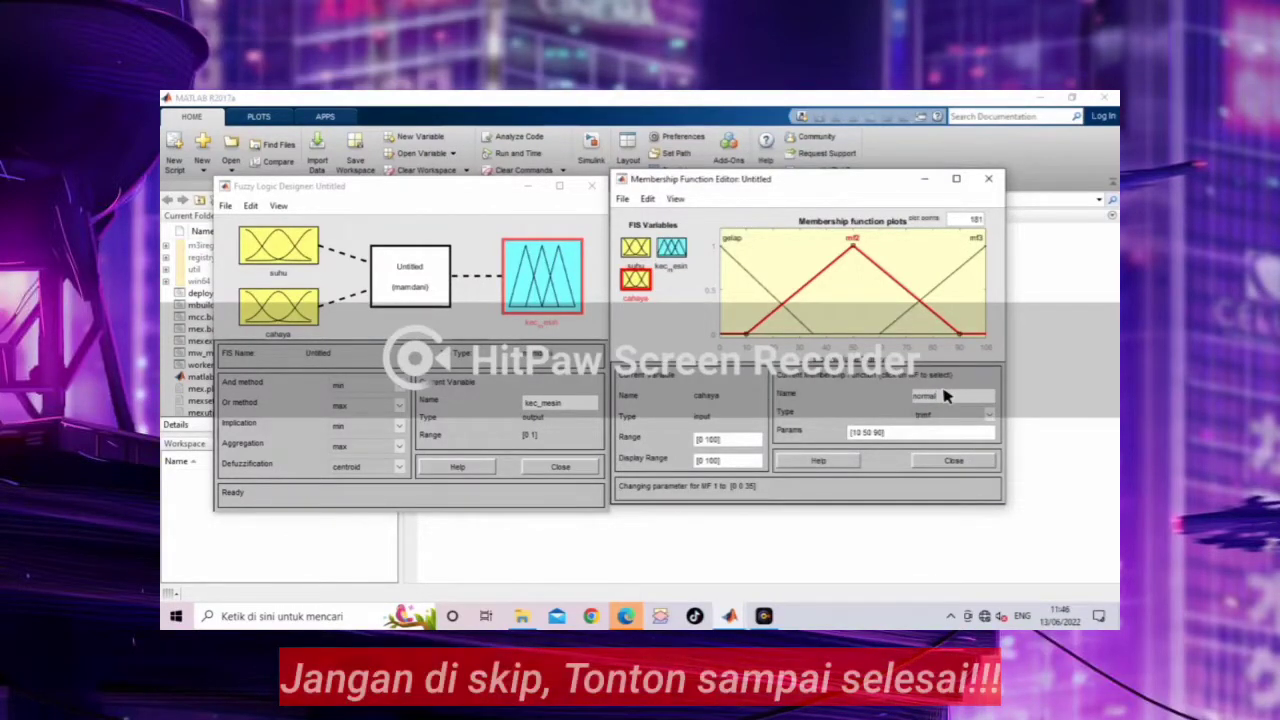
pyautogui.press('Return')
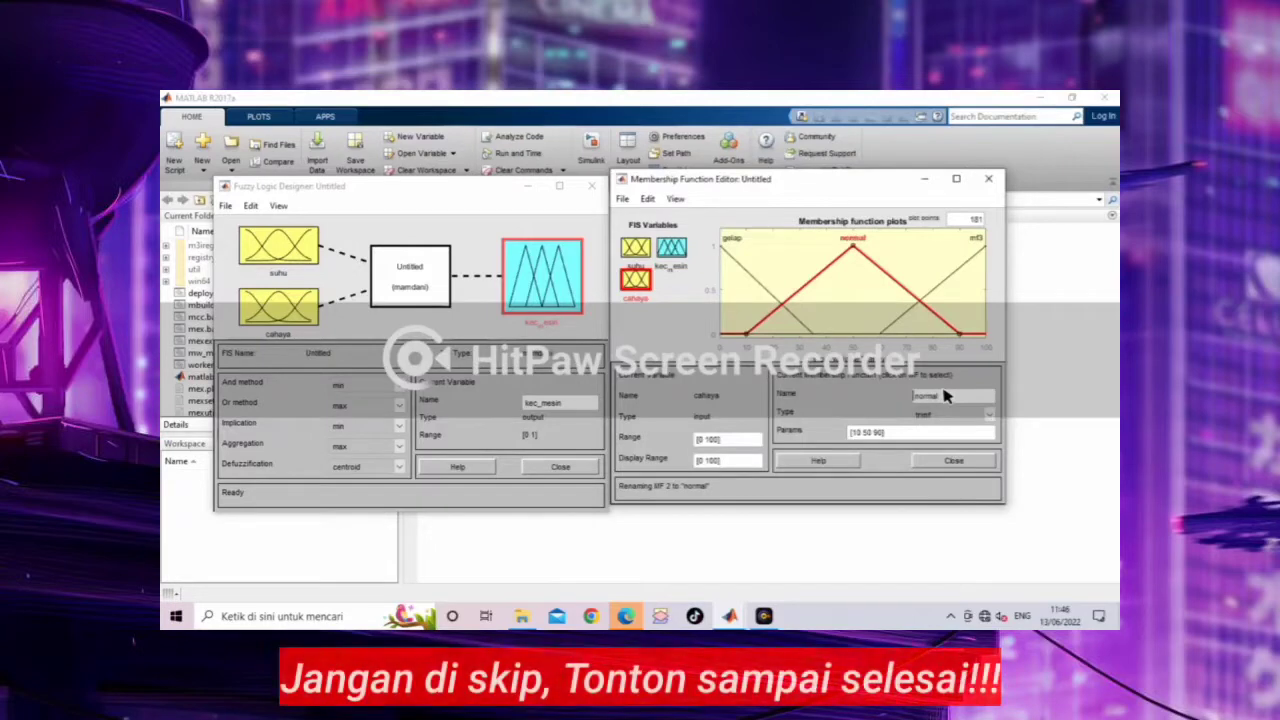
# - Set the parameters of cahaya's normal membership function to [31 50 85]
pyautogui.click(882, 432)
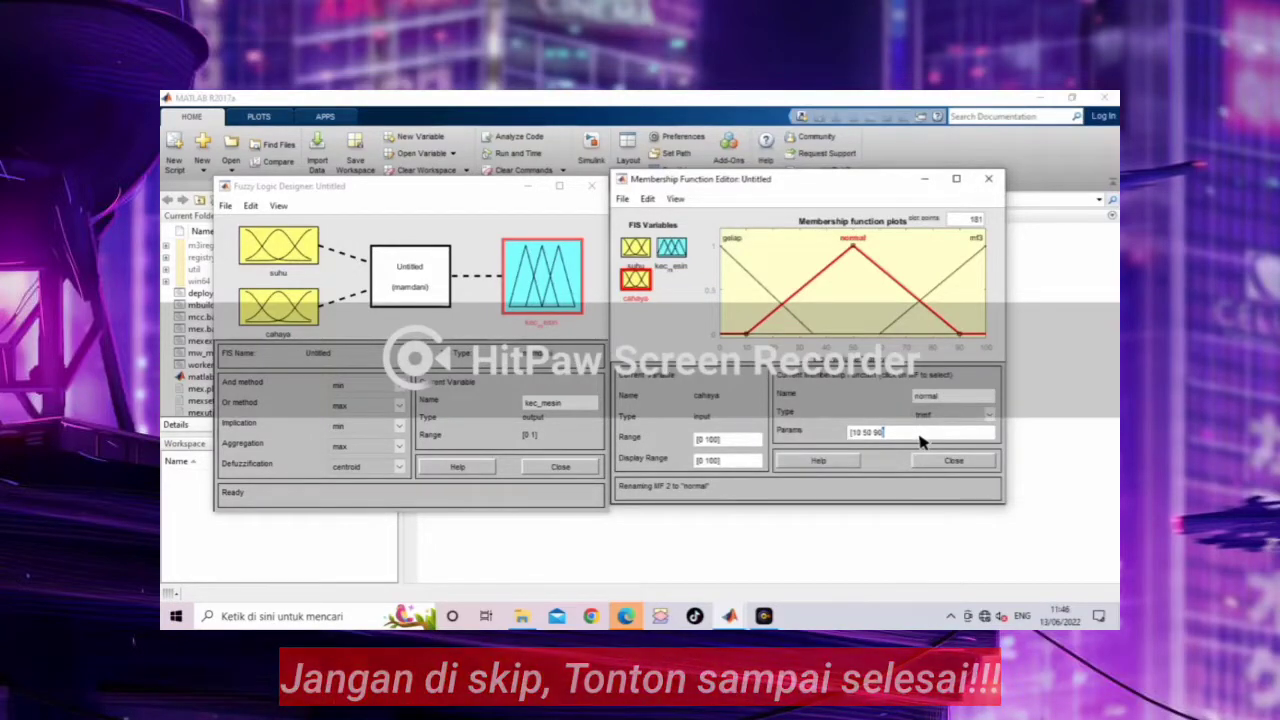
pyautogui.hotkey('shift', 'Left')
pyautogui.hotkey('shift', 'Left')
pyautogui.hotkey('shift', 'Left')
pyautogui.hotkey('shift', 'Left')
pyautogui.hotkey('shift', 'Left')
pyautogui.hotkey('shift', 'Left')
pyautogui.hotkey('shift', 'Left')
pyautogui.hotkey('shift', 'Left')
pyautogui.hotkey('shift', 'Left')
pyautogui.hotkey('shift', 'Left')
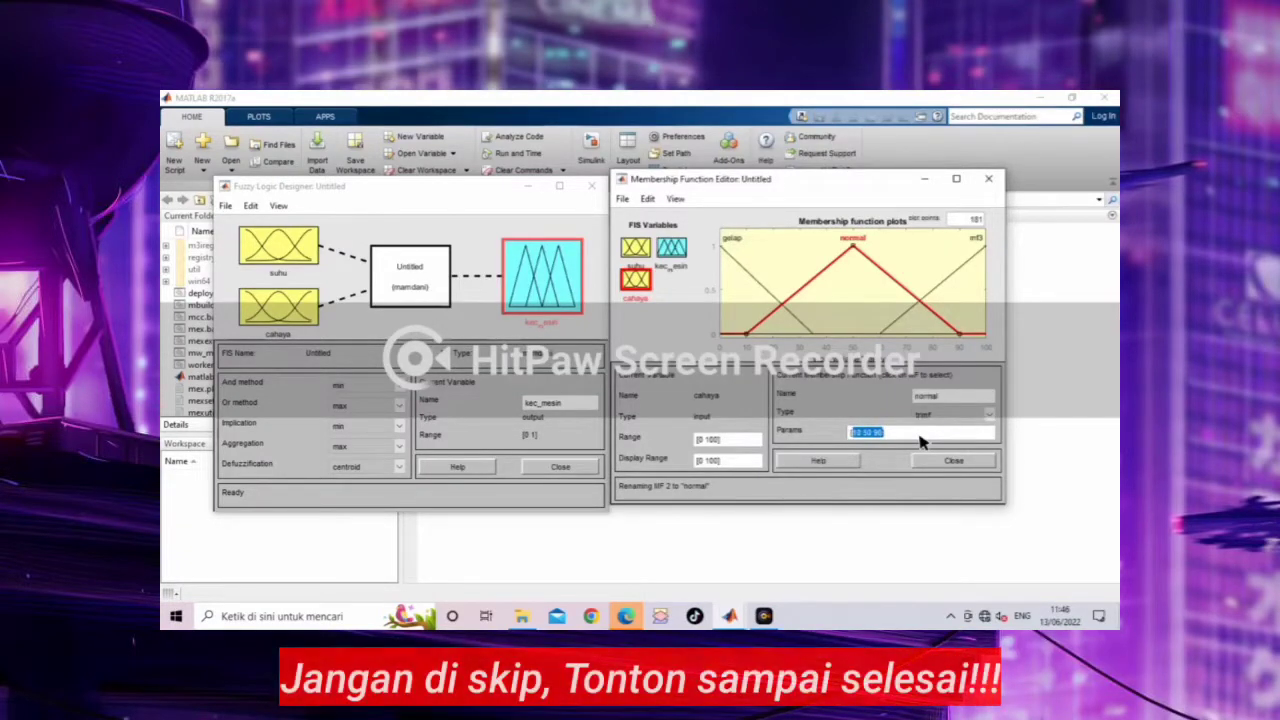
pyautogui.write('[31 50')
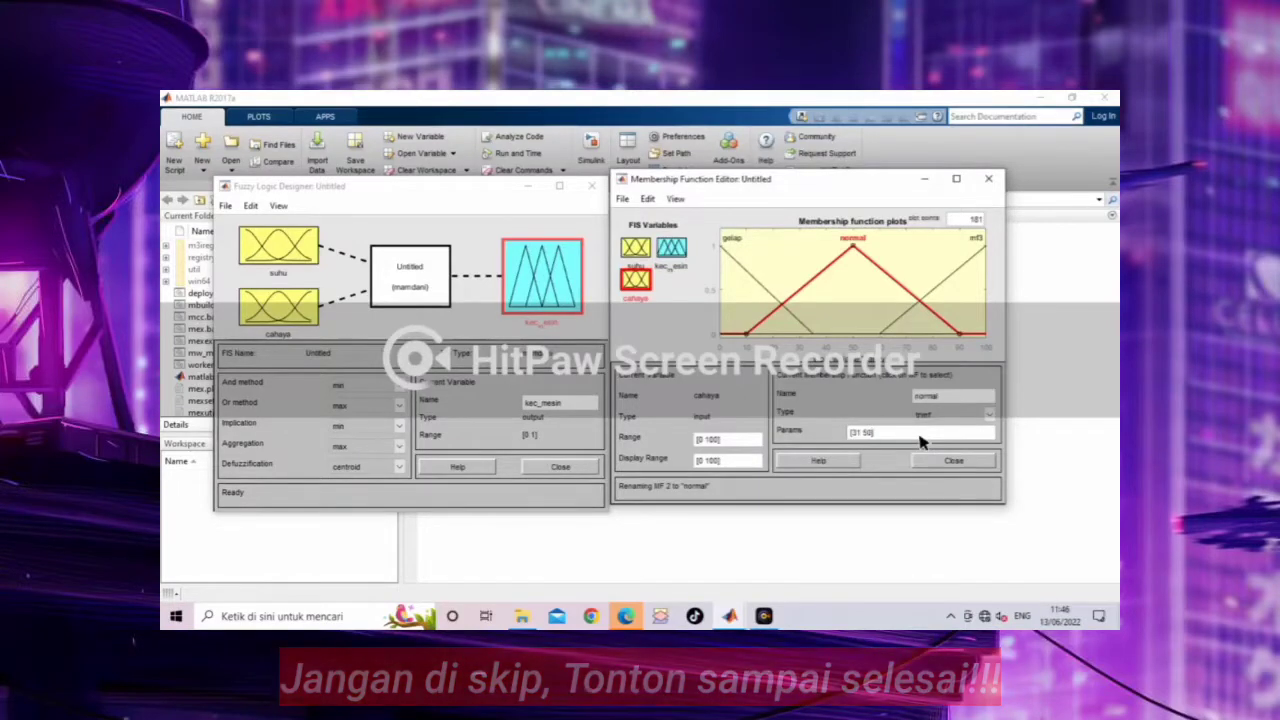
pyautogui.write(' 8')
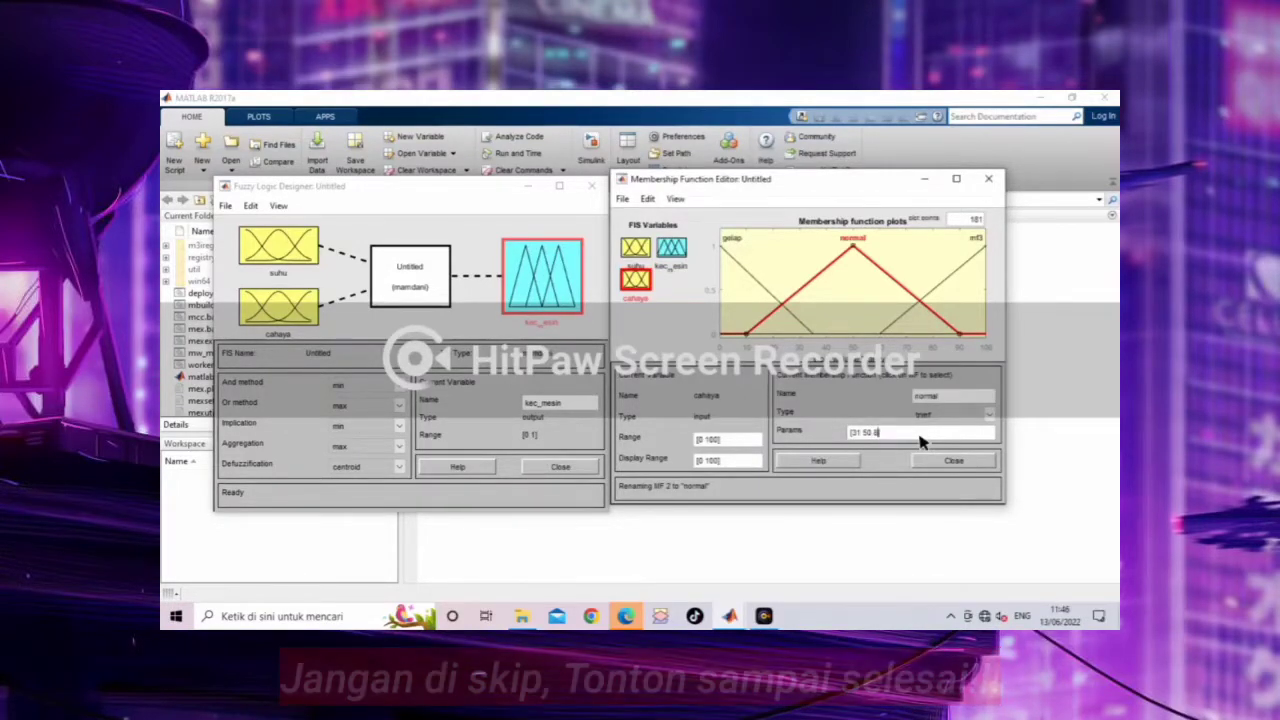
pyautogui.write('5')
pyautogui.press('Return')
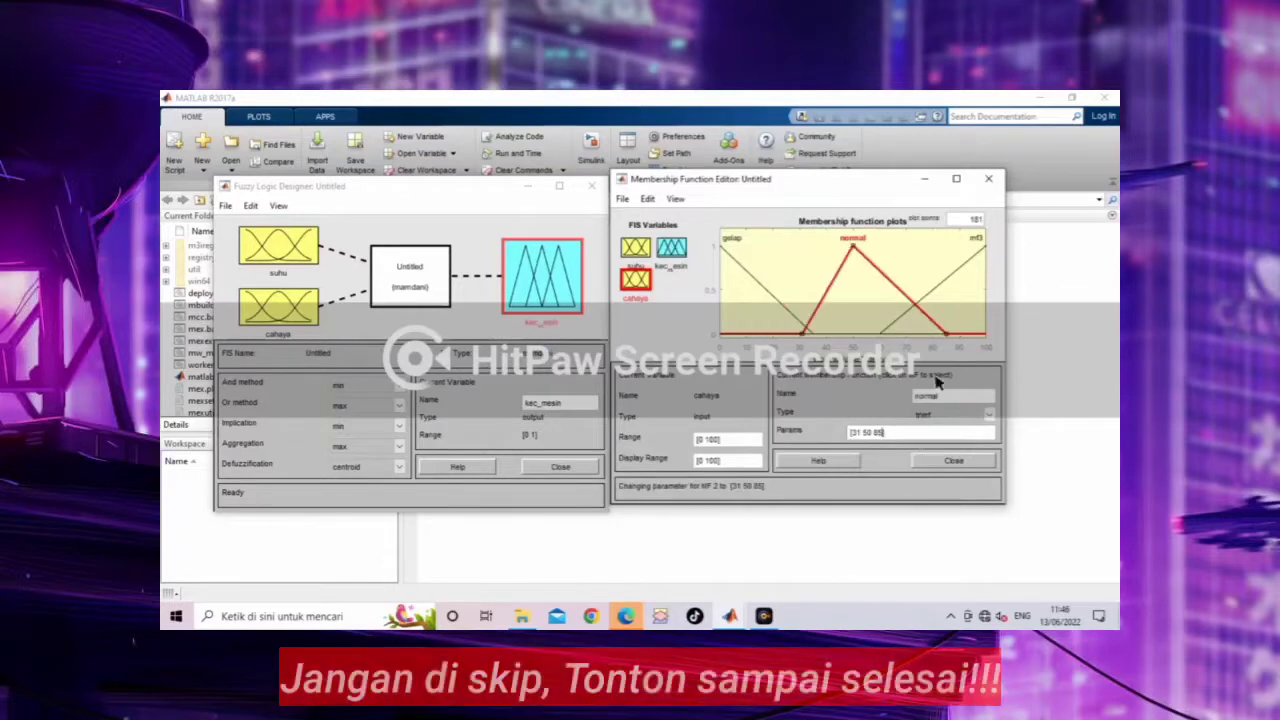
# - Rename the third membership function, mf3, of the input variable cahaya as terang
pyautogui.click(981, 235)
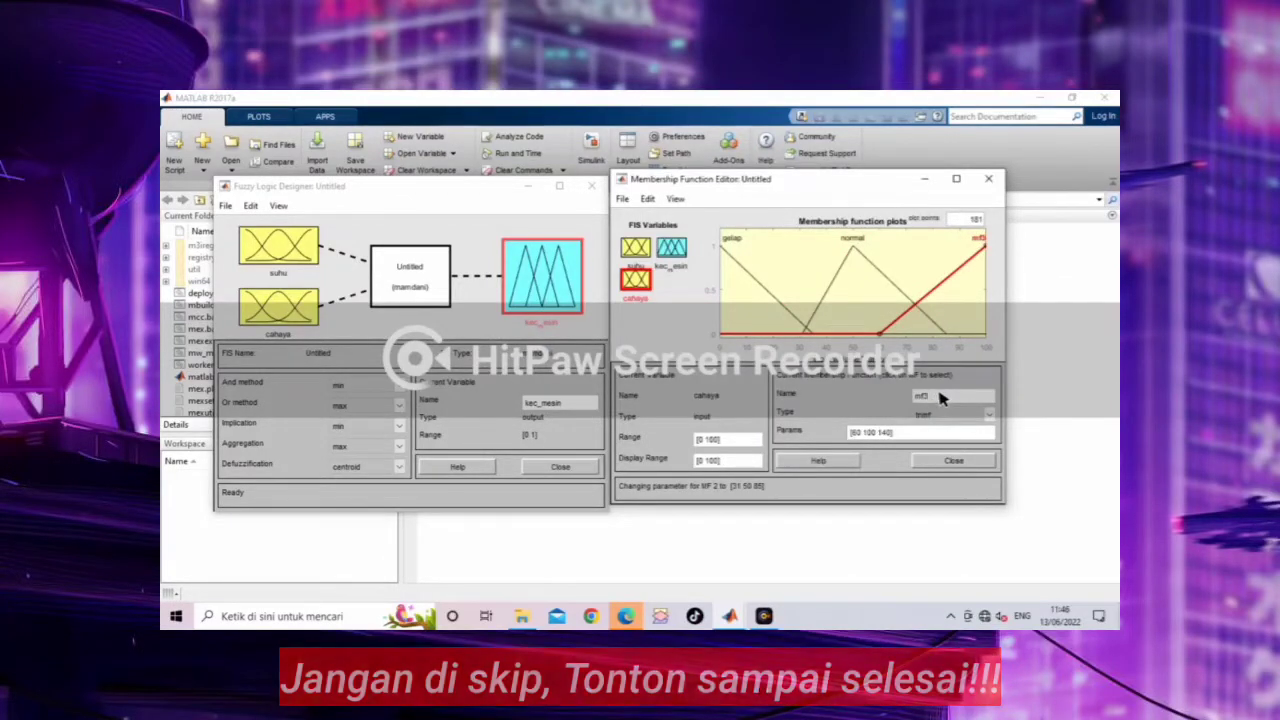
pyautogui.click(849, 247)
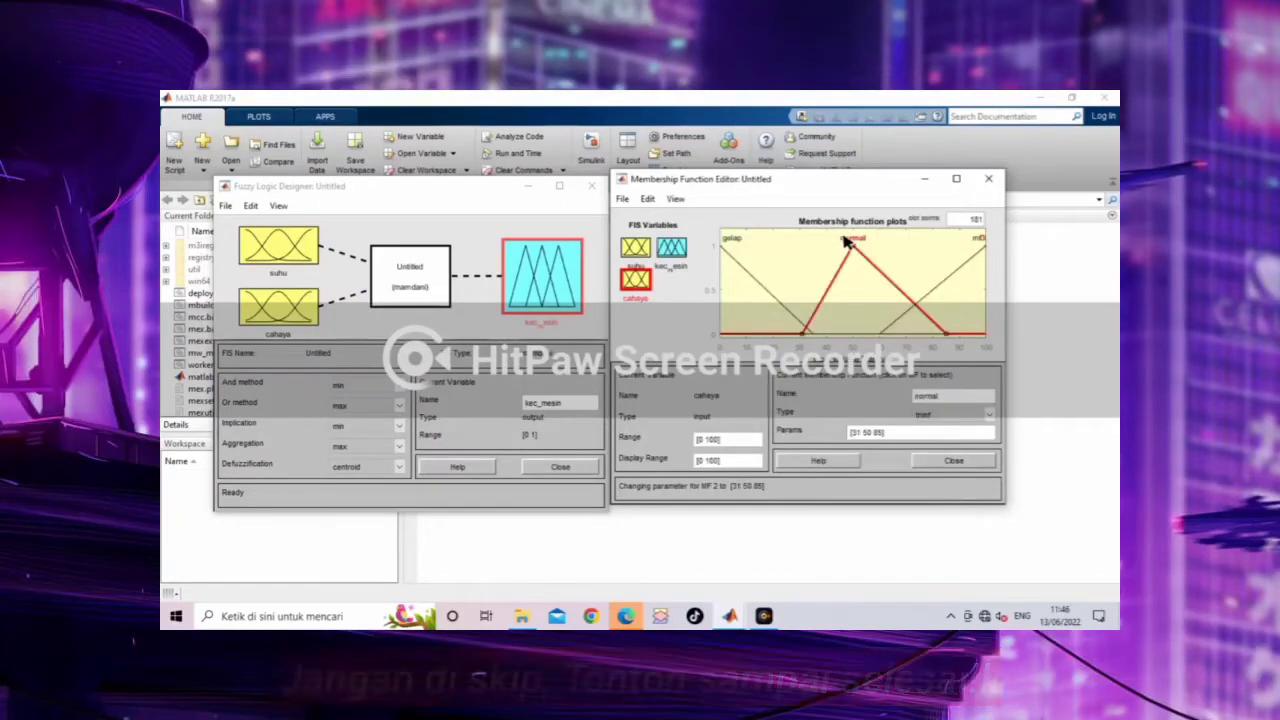
pyautogui.click(976, 241)
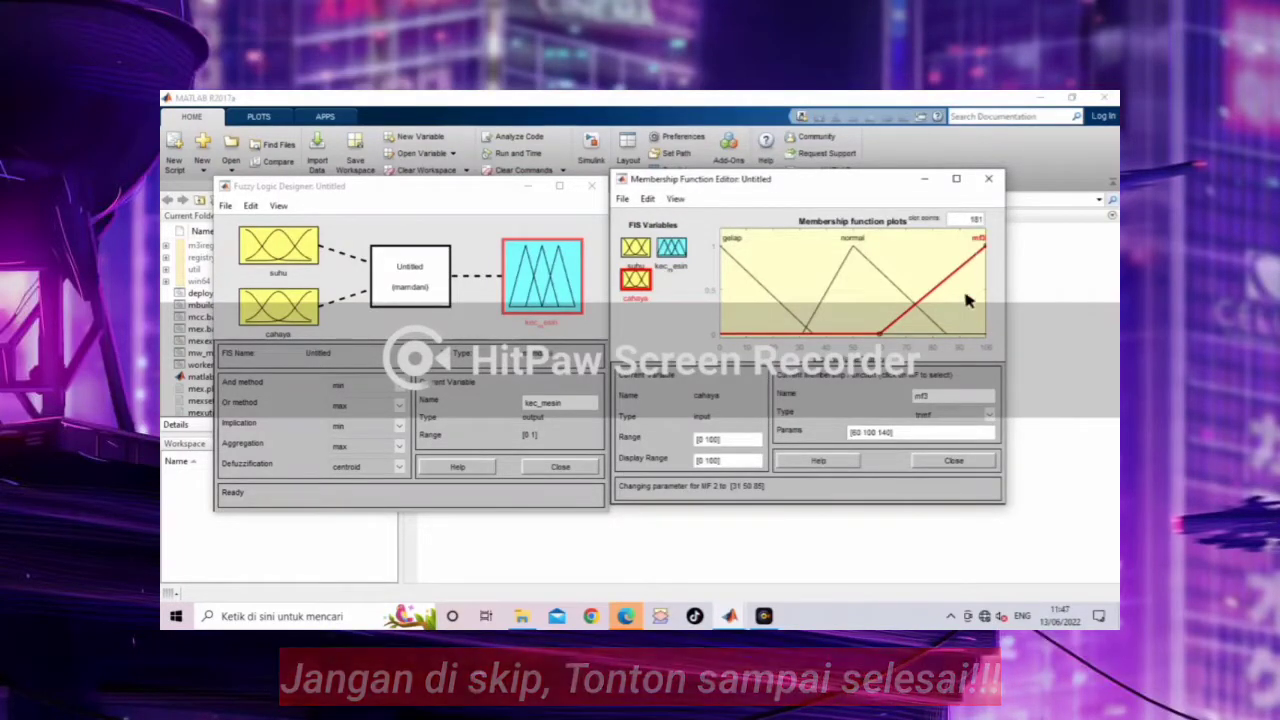
pyautogui.doubleClick(945, 397)
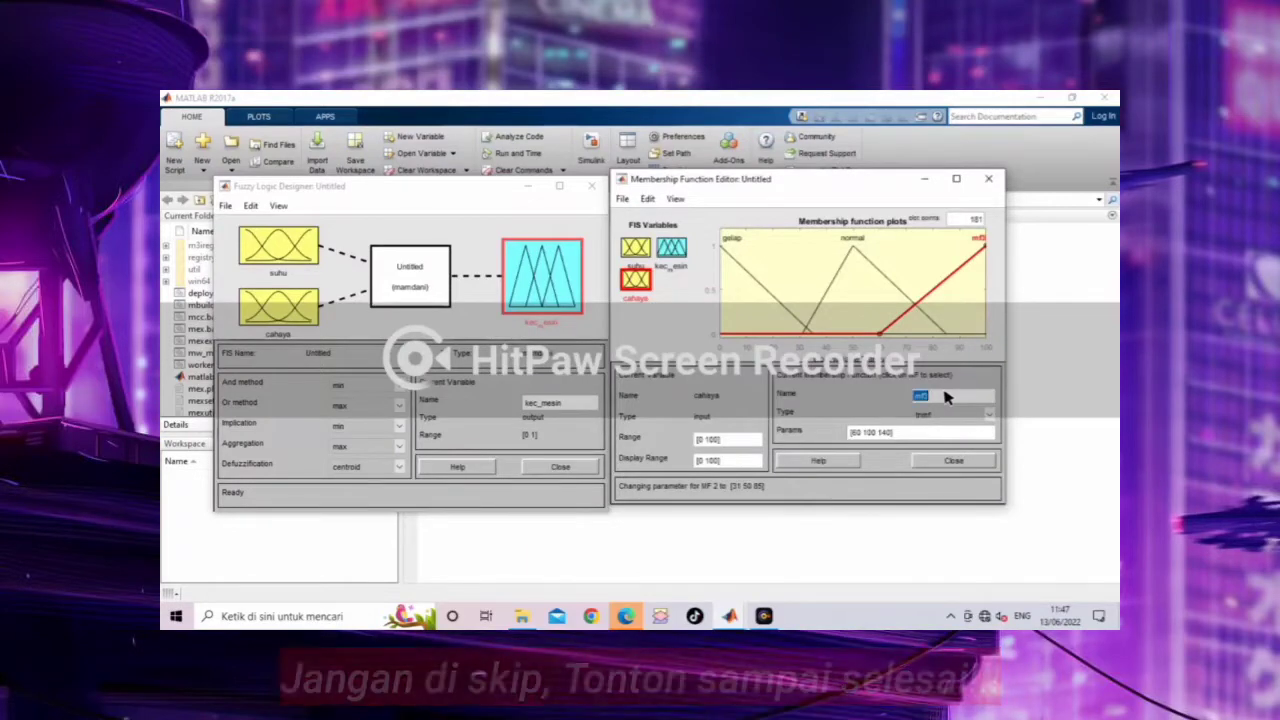
pyautogui.write('terang')
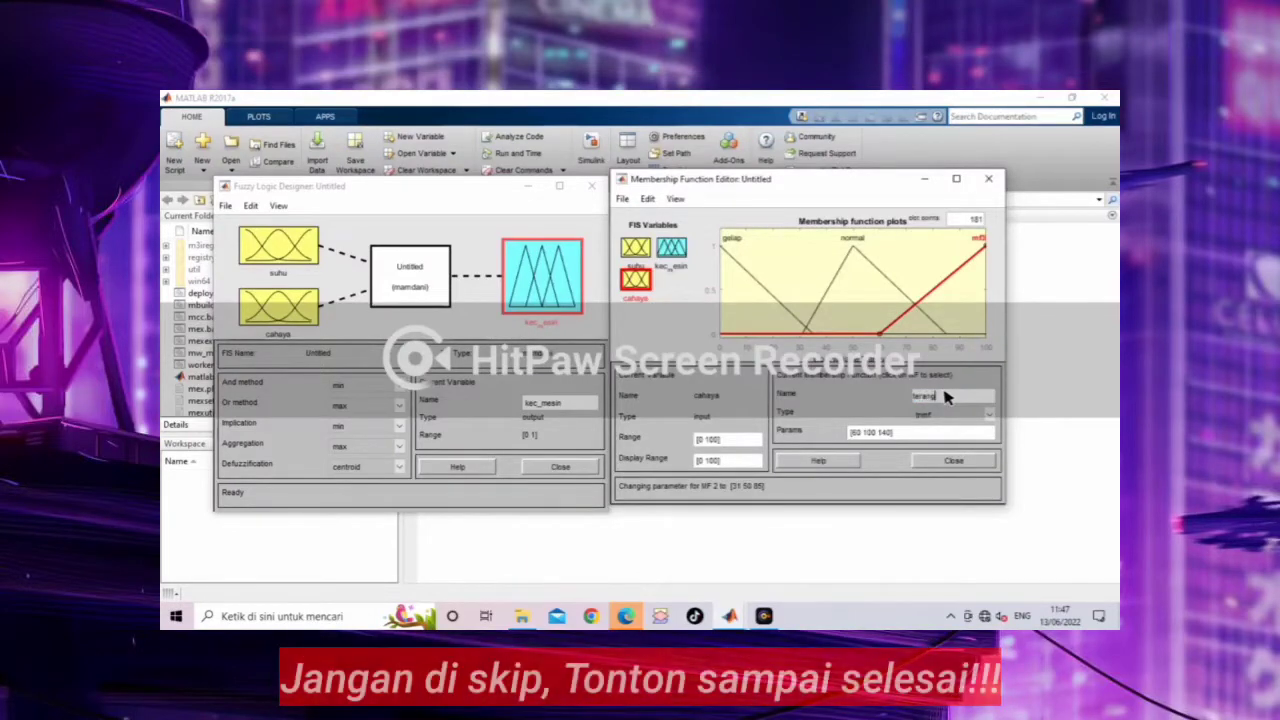
pyautogui.press('Return')
# - Set the parameters of cahaya's terang membership function to [81 100 100]
pyautogui.click(890, 433)
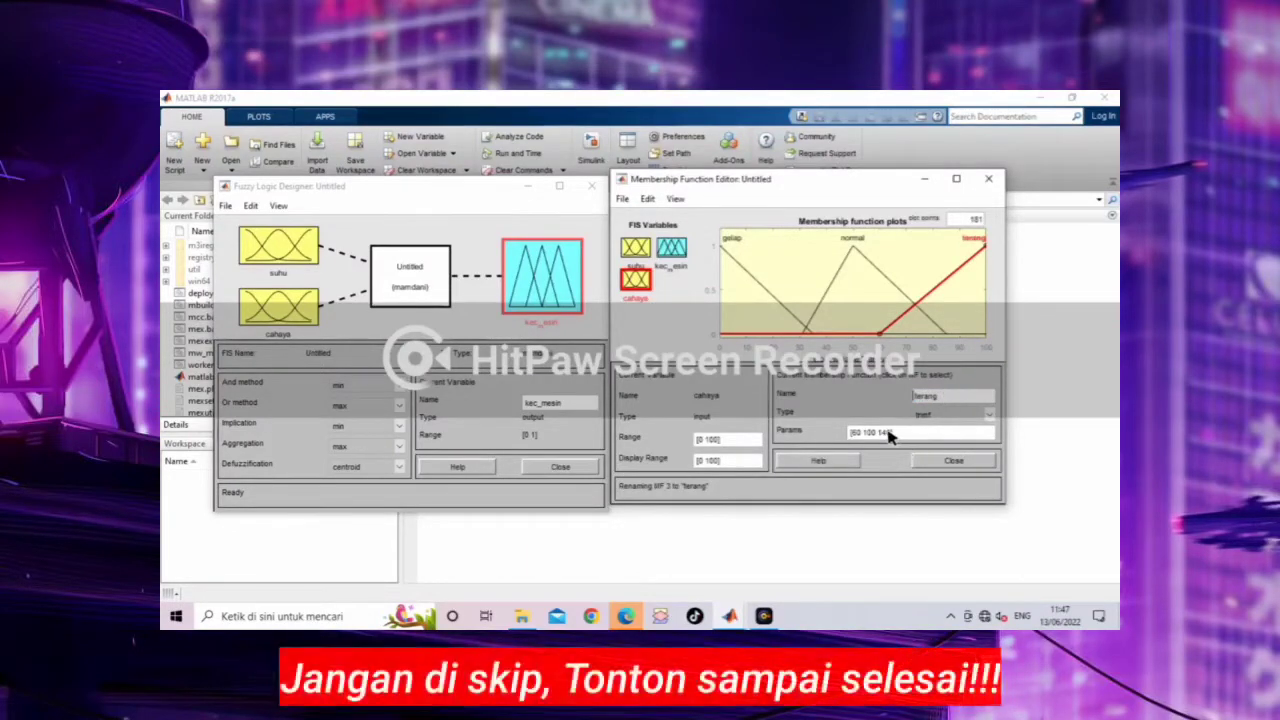
pyautogui.tripleClick(923, 435)
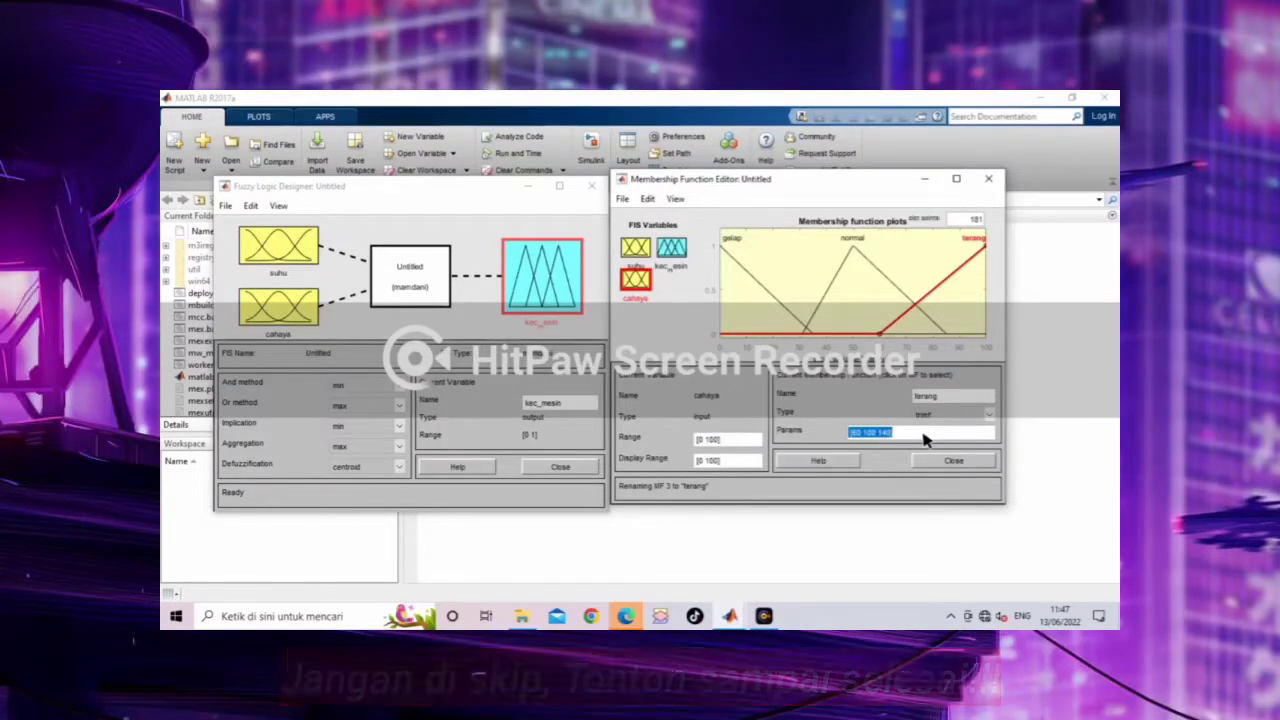
pyautogui.hotkey('shift', 'Left')
pyautogui.hotkey('shift', 'Left')
pyautogui.hotkey('shift', 'Left')
pyautogui.hotkey('shift', 'Left')
pyautogui.hotkey('shift', 'Left')
pyautogui.hotkey('shift', 'Left')
pyautogui.hotkey('shift', 'Left')
pyautogui.hotkey('shift', 'Left')
pyautogui.hotkey('shift', 'Left')
pyautogui.hotkey('shift', 'Left')
pyautogui.hotkey('shift', 'Left')
pyautogui.hotkey('shift', 'Left')
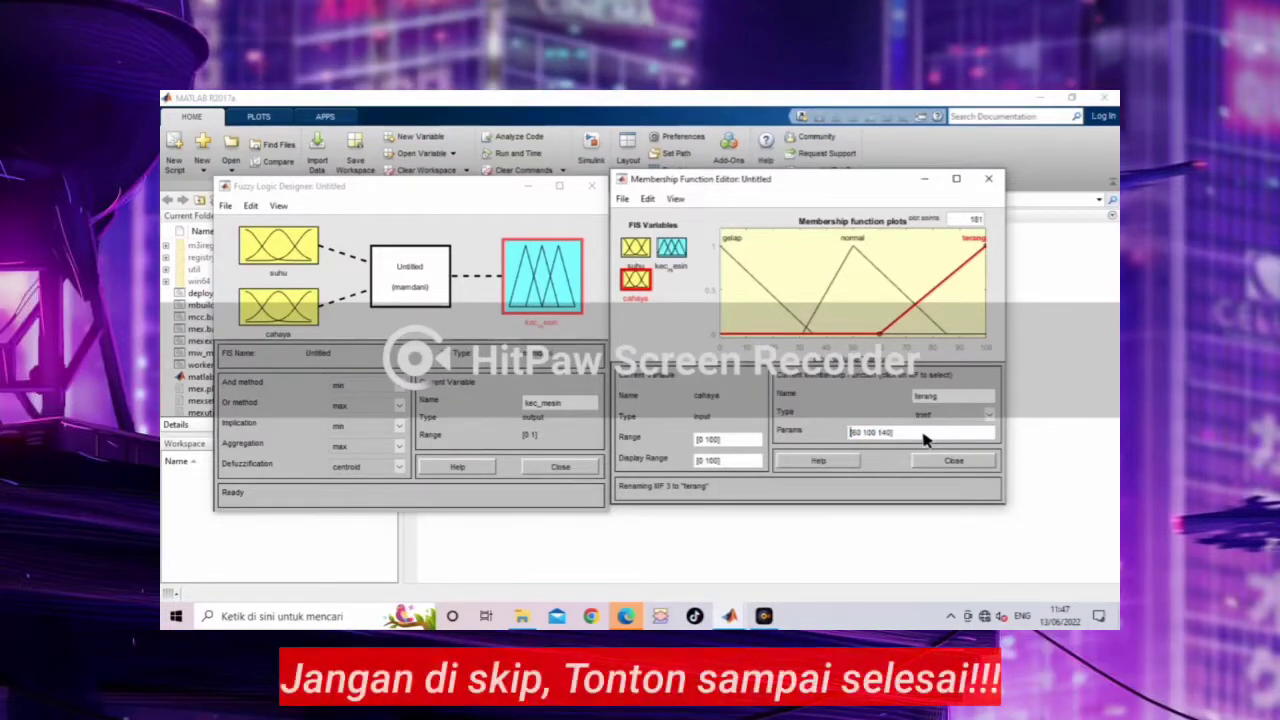
pyautogui.hotkey('shift', 'Right')
pyautogui.hotkey('shift', 'Right')
pyautogui.hotkey('shift', 'Right')
pyautogui.hotkey('shift', 'Right')
pyautogui.hotkey('shift', 'Right')
pyautogui.hotkey('shift', 'Right')
pyautogui.hotkey('shift', 'Right')
pyautogui.hotkey('shift', 'Right')
pyautogui.hotkey('shift', 'Right')
pyautogui.hotkey('shift', 'Right')
pyautogui.hotkey('shift', 'Right')
pyautogui.hotkey('shift', 'Right')
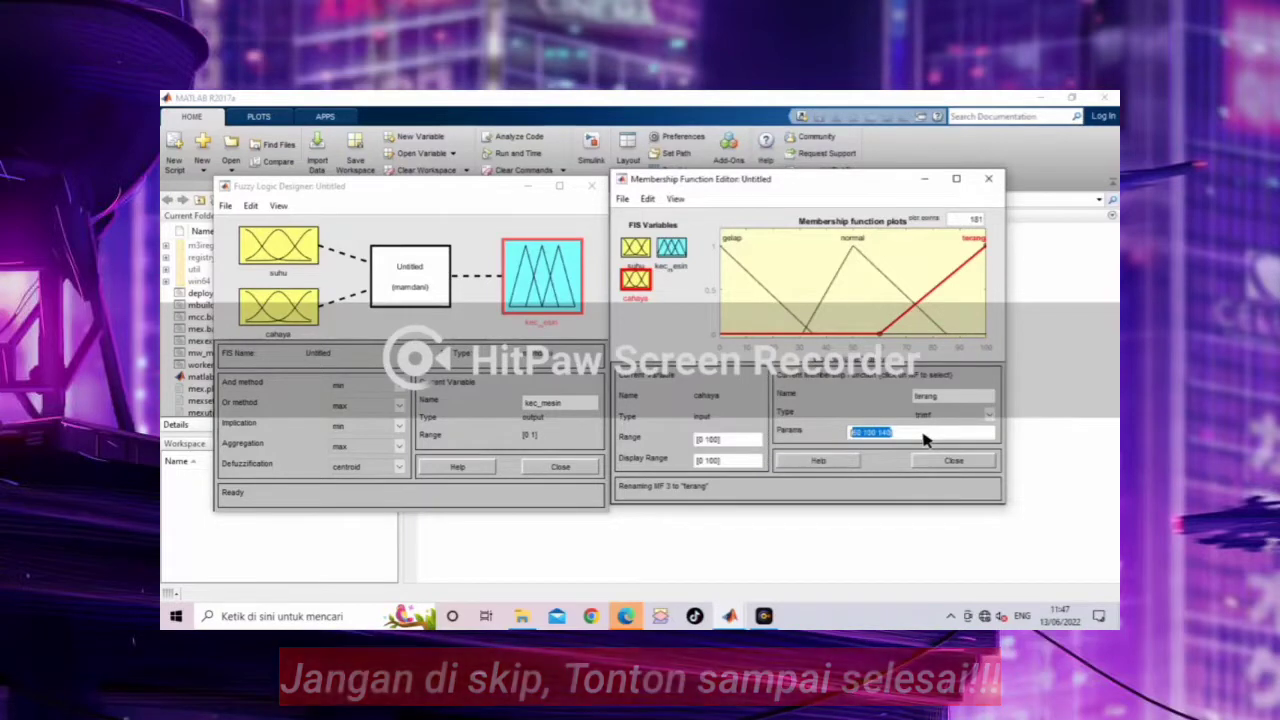
pyautogui.write('[8')
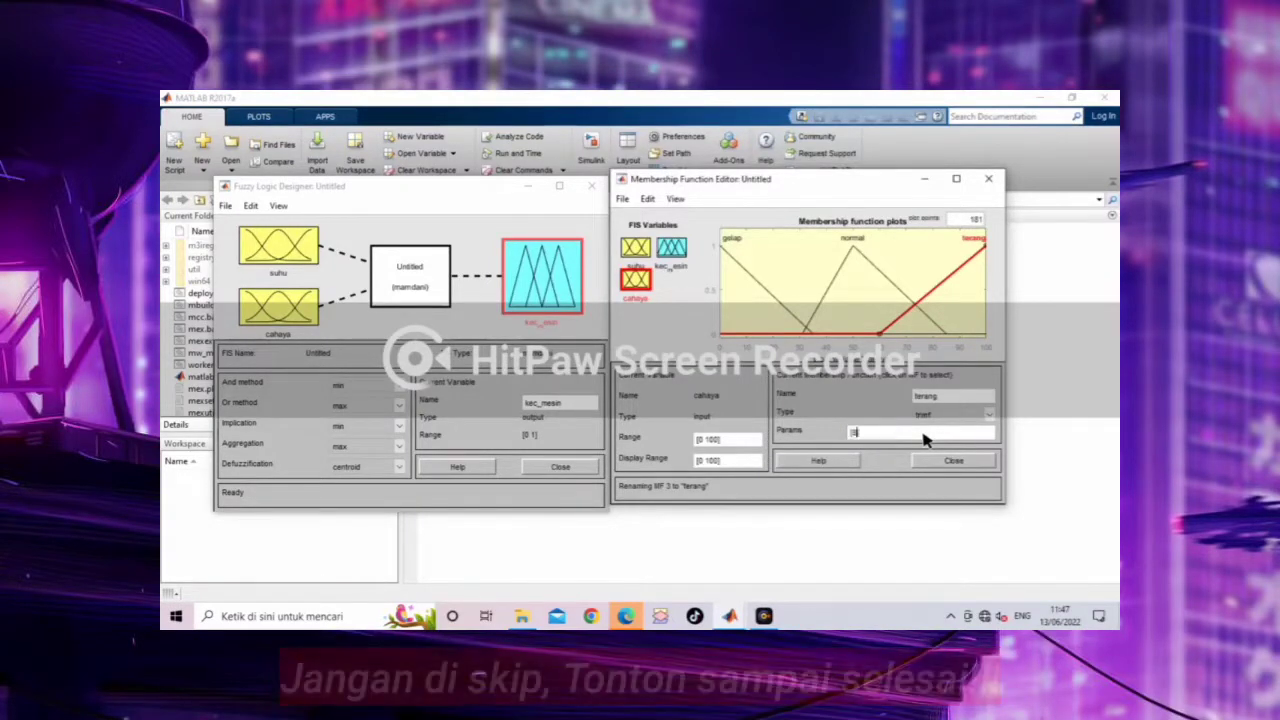
pyautogui.write('1 100]')
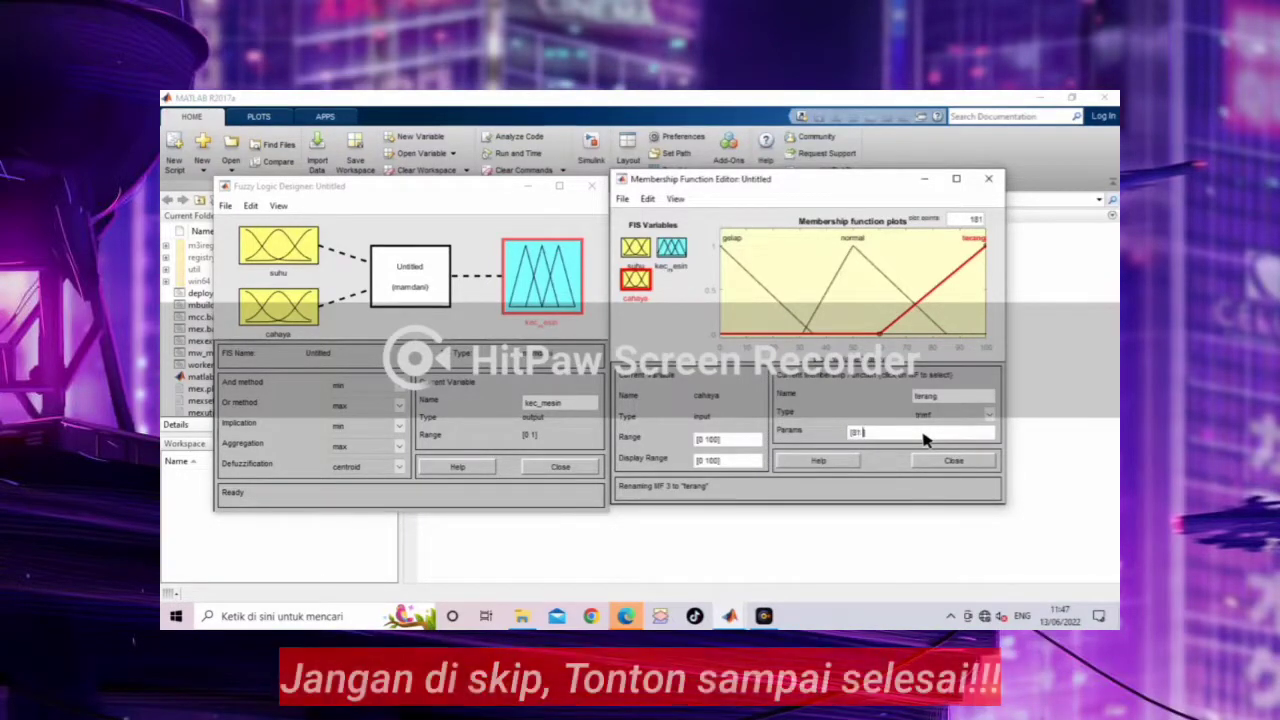
pyautogui.write(' 100 100')
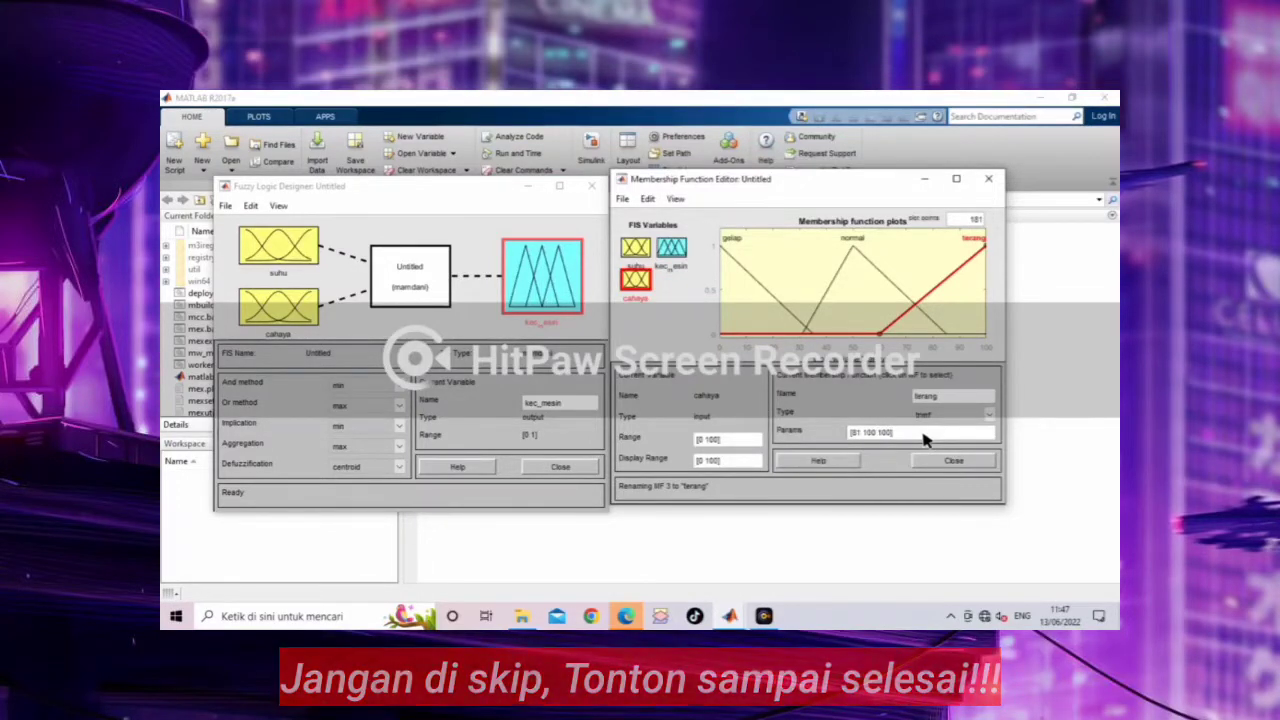
pyautogui.press('Return')
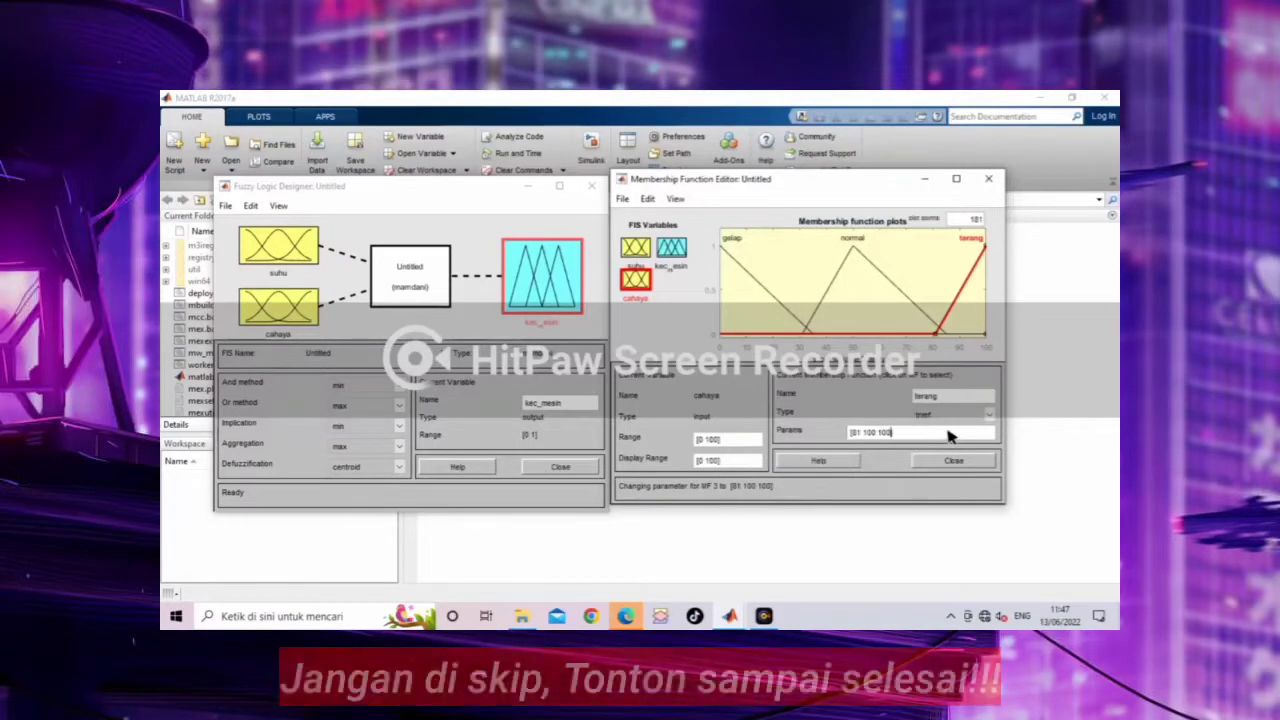
# - Set the range of the output variable kec_mesin to [0 45]
pyautogui.click(671, 249)
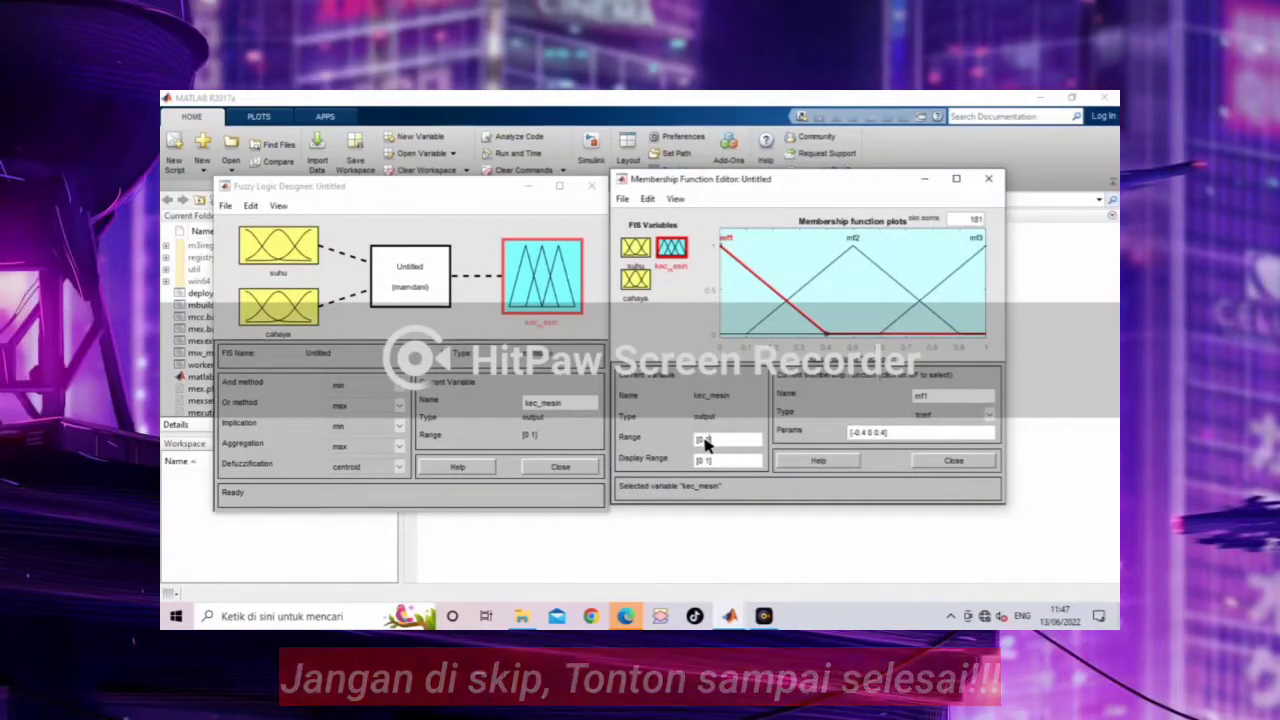
pyautogui.press('BackSpace')
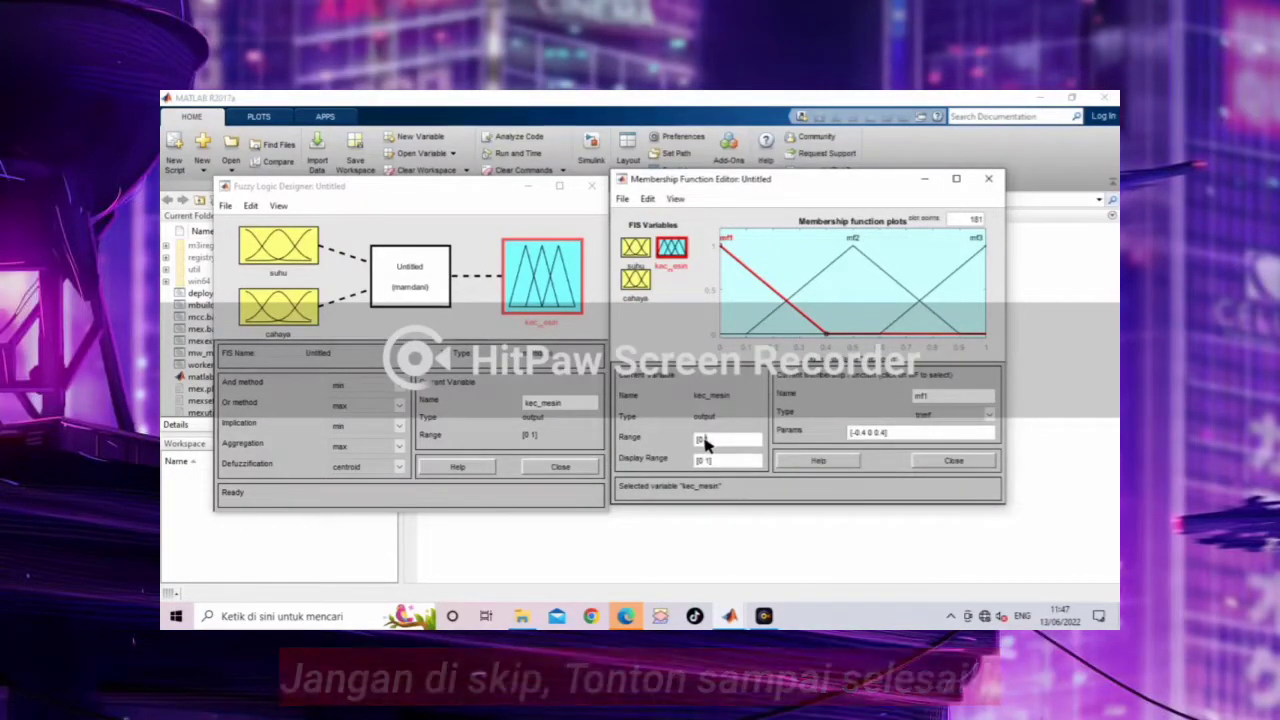
pyautogui.write('45')
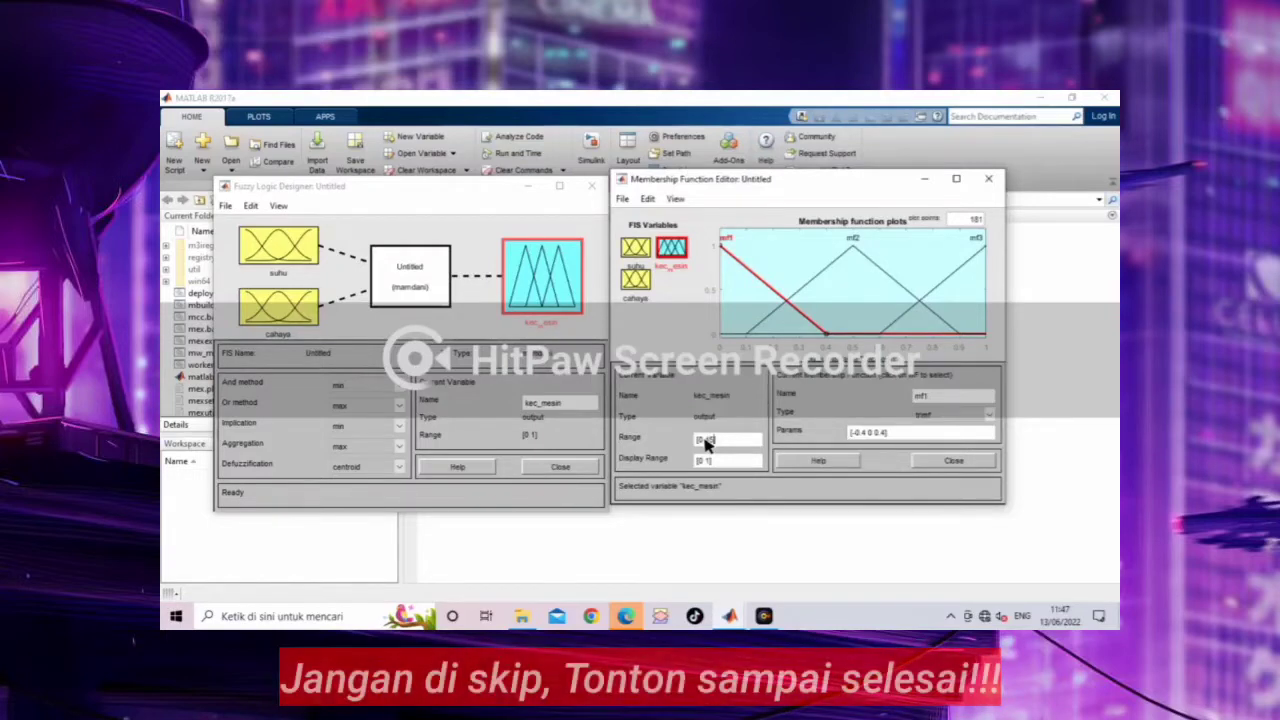
pyautogui.press('Return')
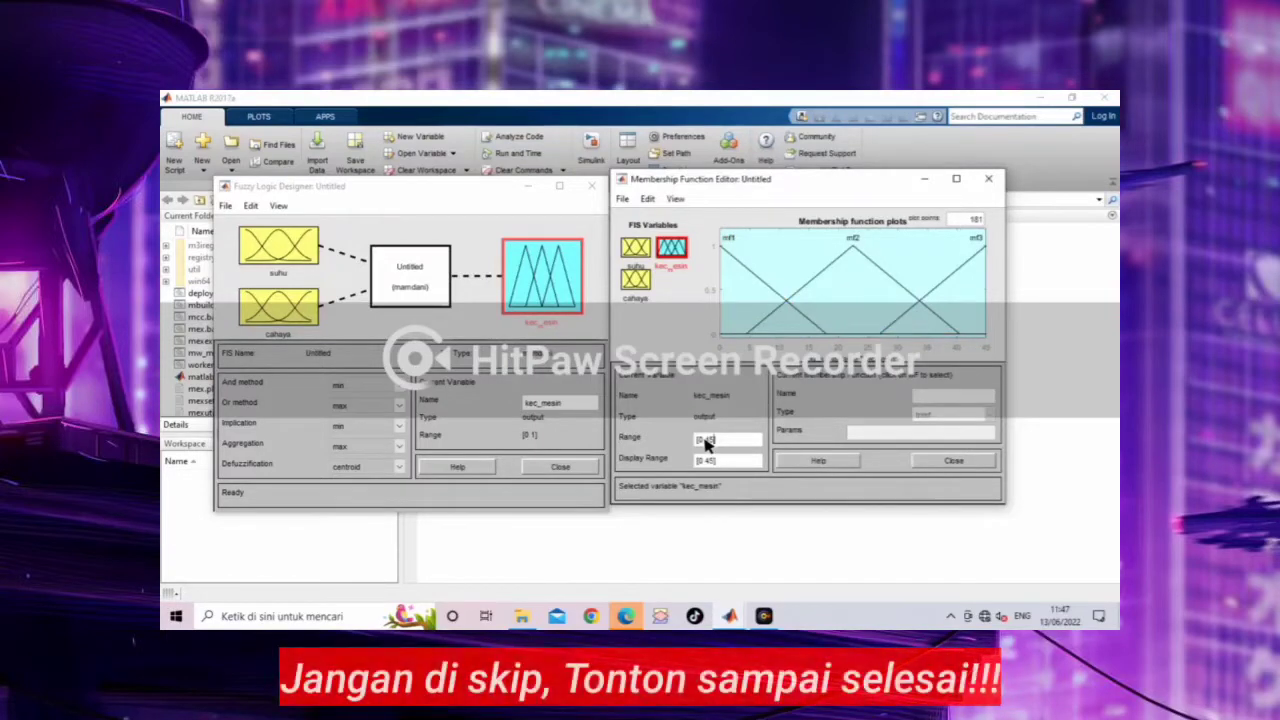
# - Enter 0 0 15 as the name of the first membership function, mf1, of the output variable kec_mesin
pyautogui.click(730, 246)
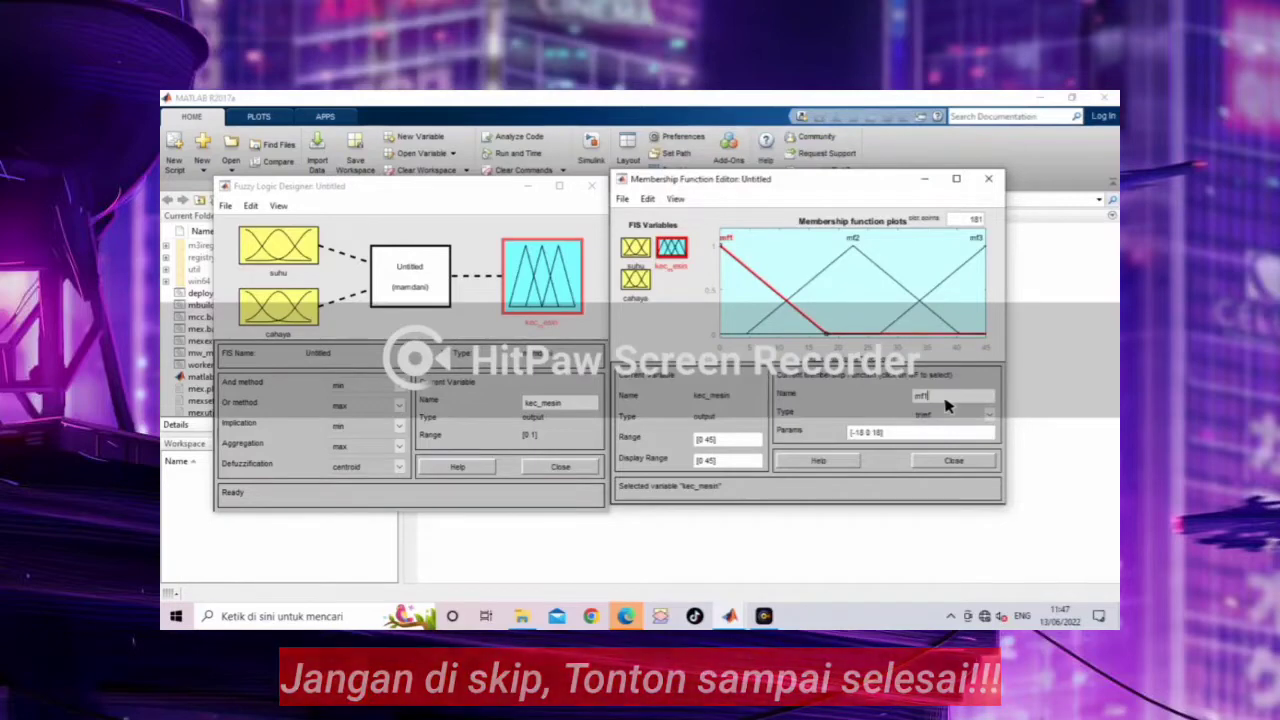
pyautogui.doubleClick(944, 398)
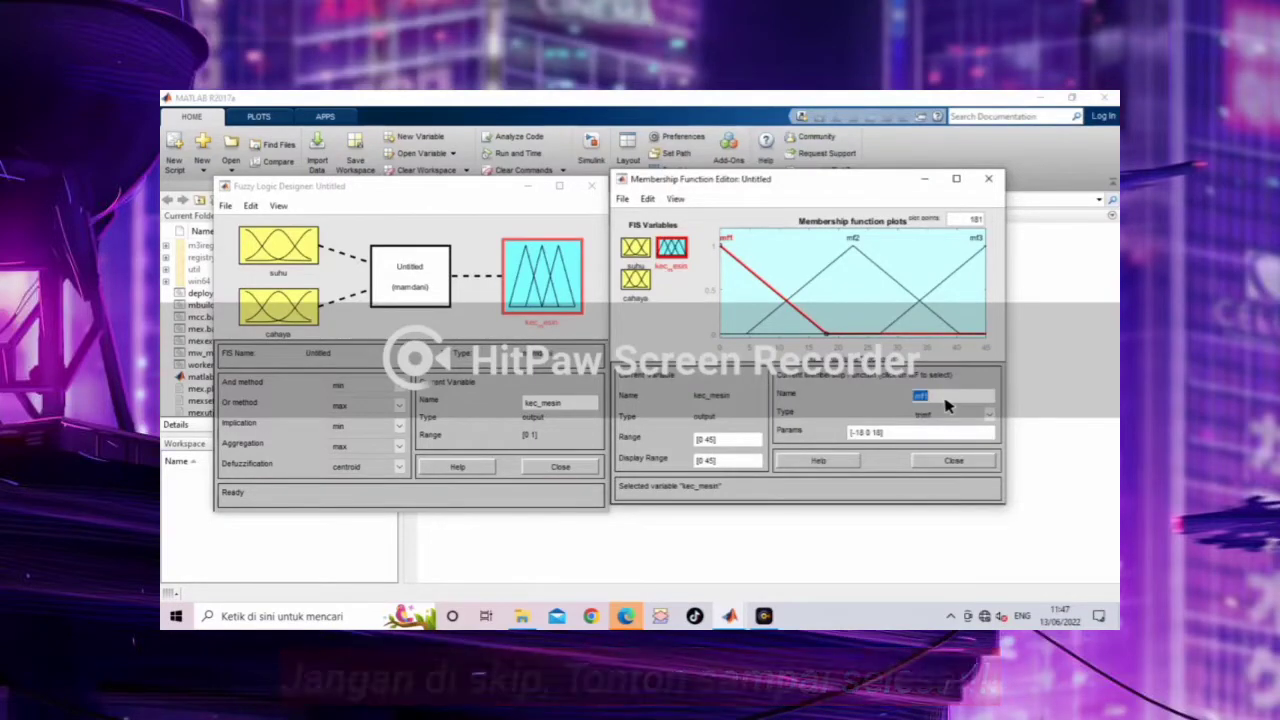
pyautogui.write('0 0')
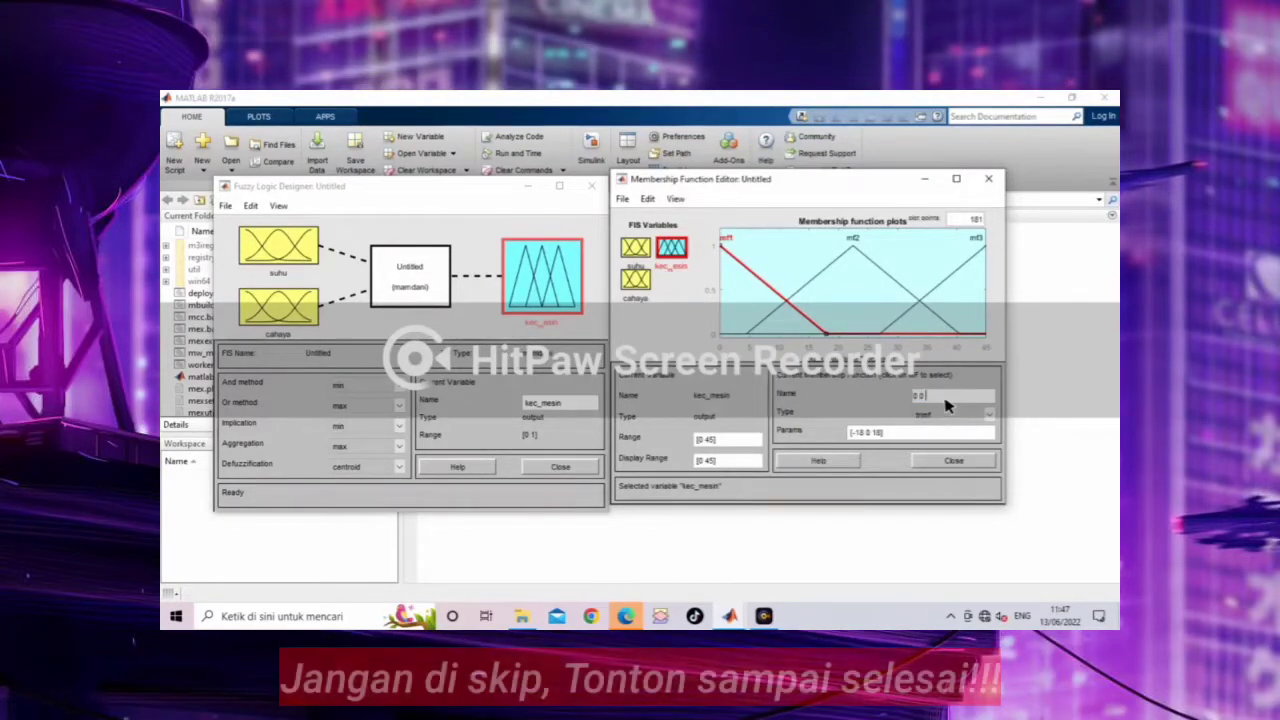
pyautogui.write(' 15')
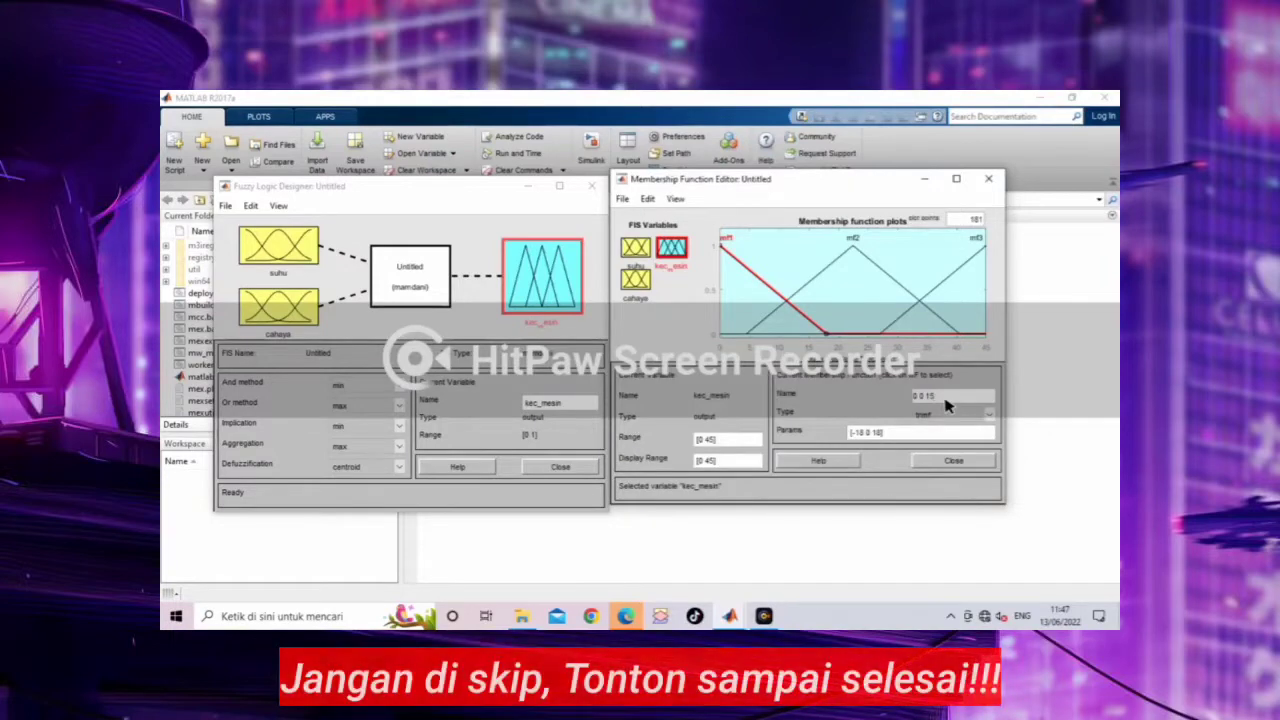
pyautogui.press('Return')
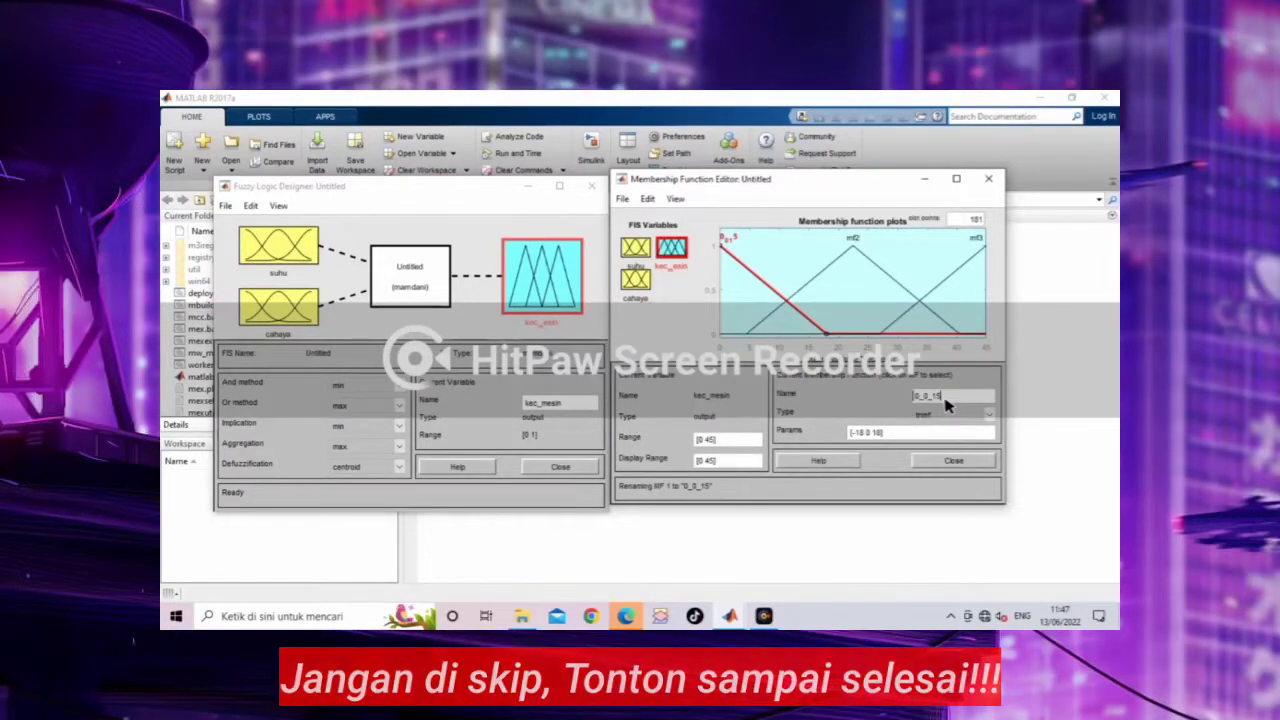
# - Rename the first membership function of the output variable kec_mesin as lambat
pyautogui.doubleClick(945, 398)
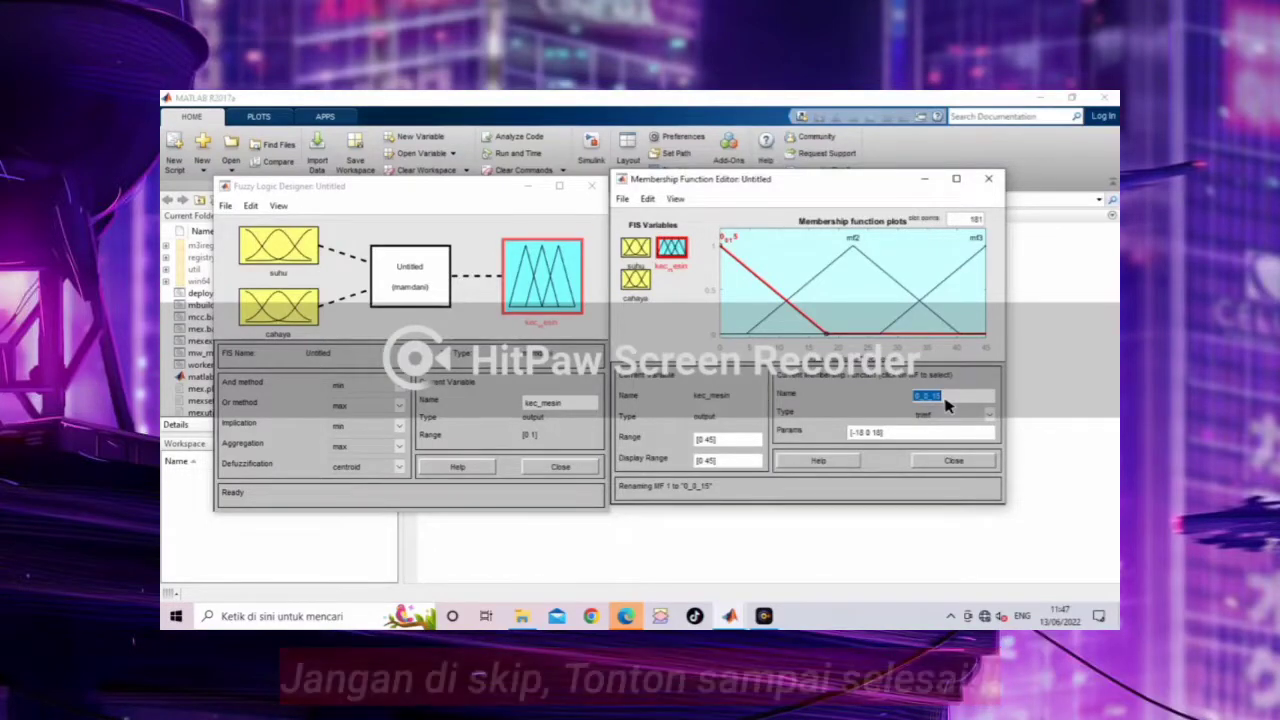
pyautogui.write('lambat')
pyautogui.press('Return')
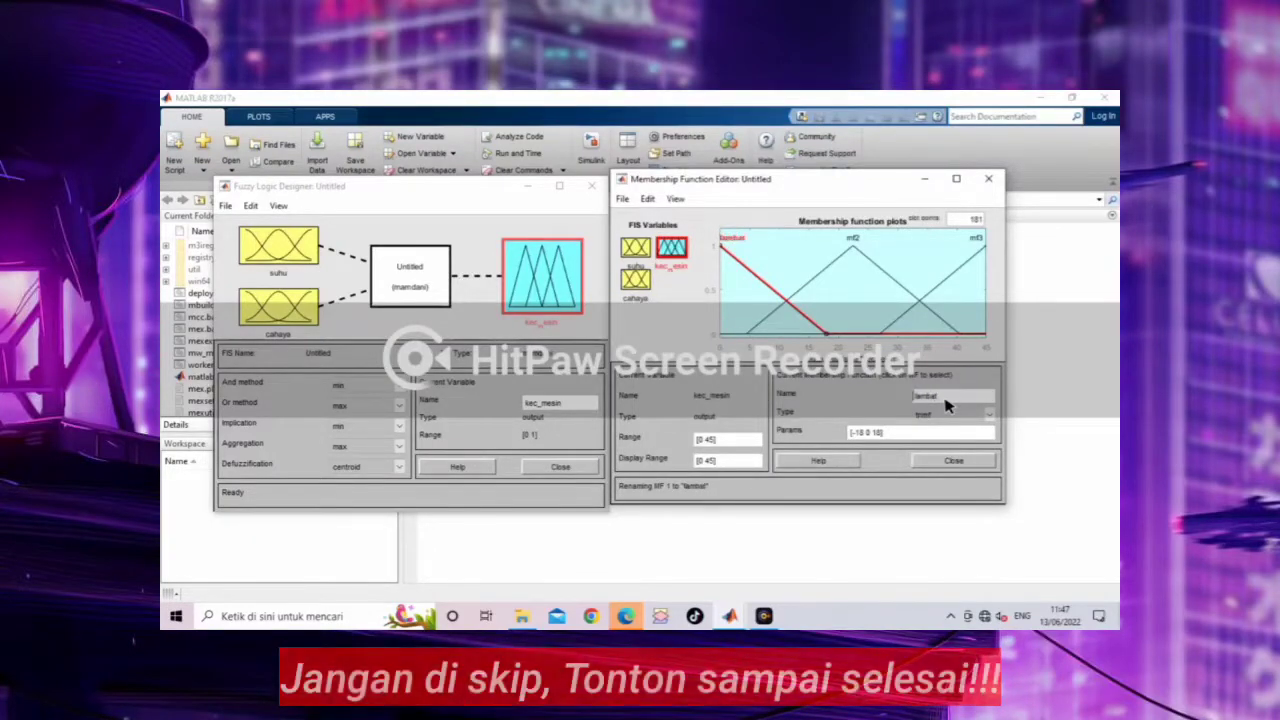
# - Set the parameters of kec_mesin's lambat membership function to [0 0 15]
pyautogui.click(881, 432)
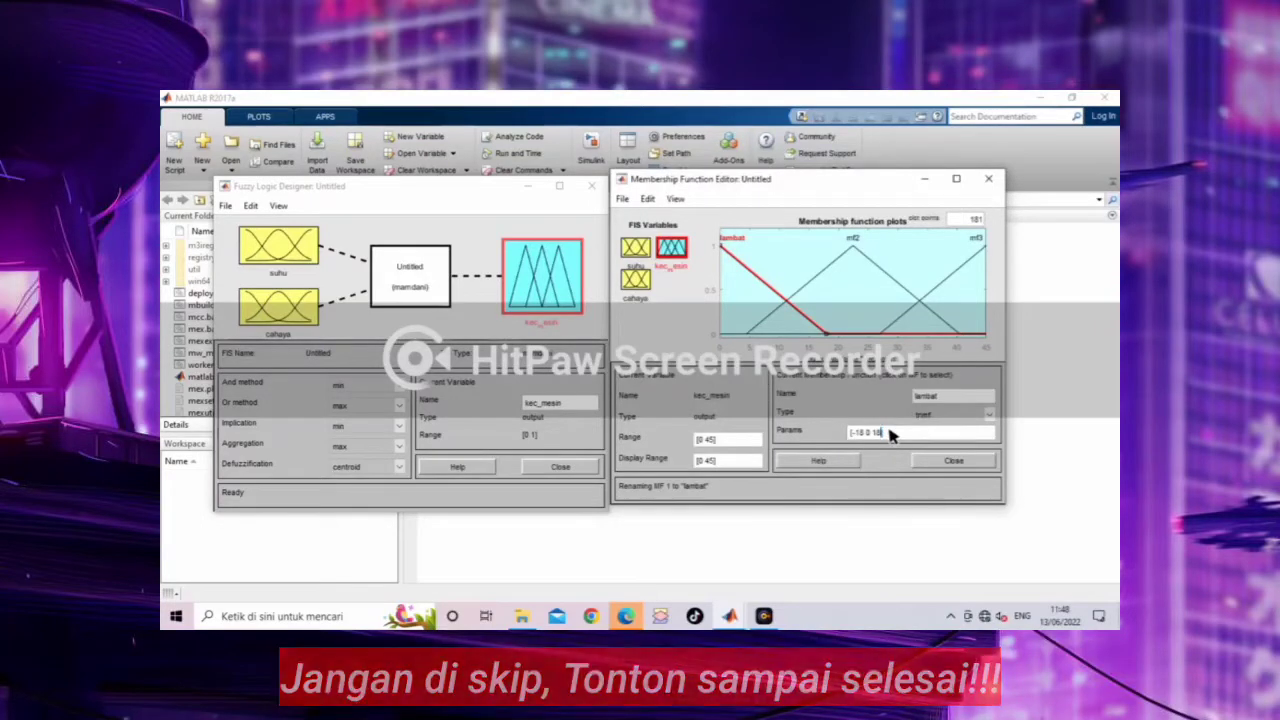
pyautogui.hotkey('shift', 'Left')
pyautogui.hotkey('shift', 'Left')
pyautogui.hotkey('shift', 'Left')
pyautogui.hotkey('shift', 'Left')
pyautogui.hotkey('shift', 'Left')
pyautogui.hotkey('shift', 'Left')
pyautogui.hotkey('shift', 'Left')
pyautogui.hotkey('shift', 'Left')
pyautogui.hotkey('shift', 'Left')
pyautogui.hotkey('shift', 'Left')
pyautogui.hotkey('shift', 'Left')
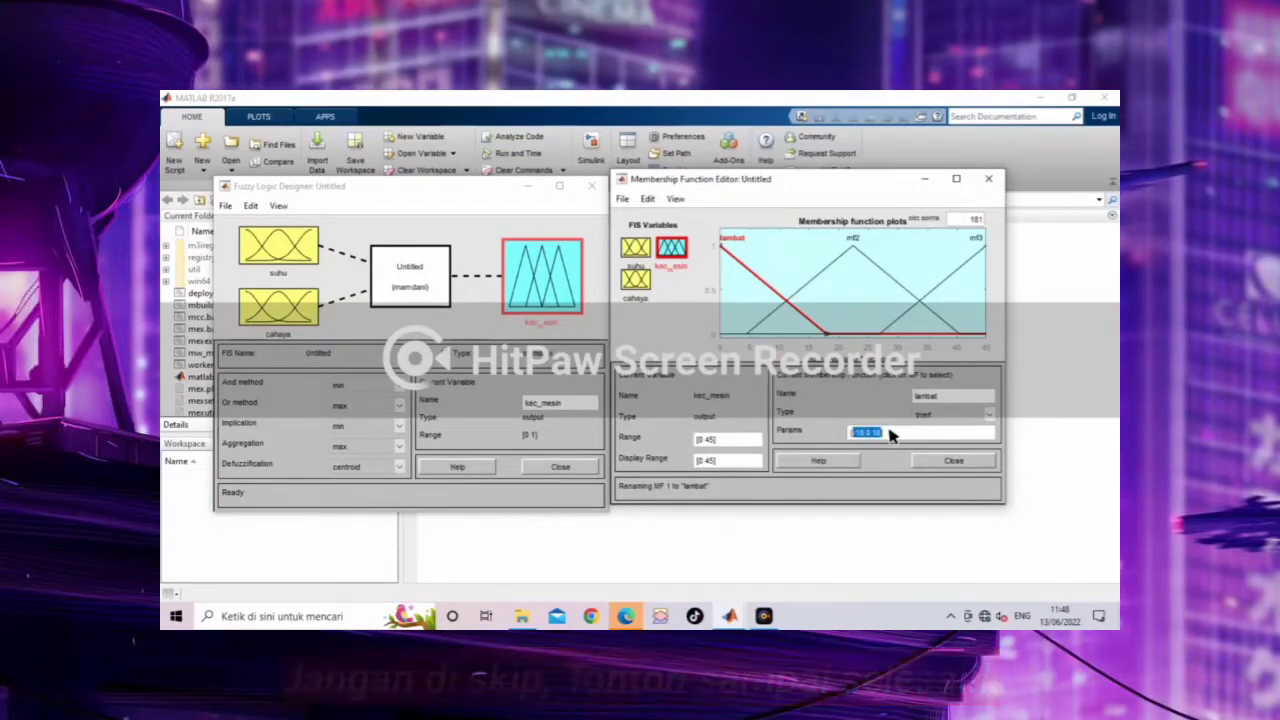
pyautogui.write('[0 0')
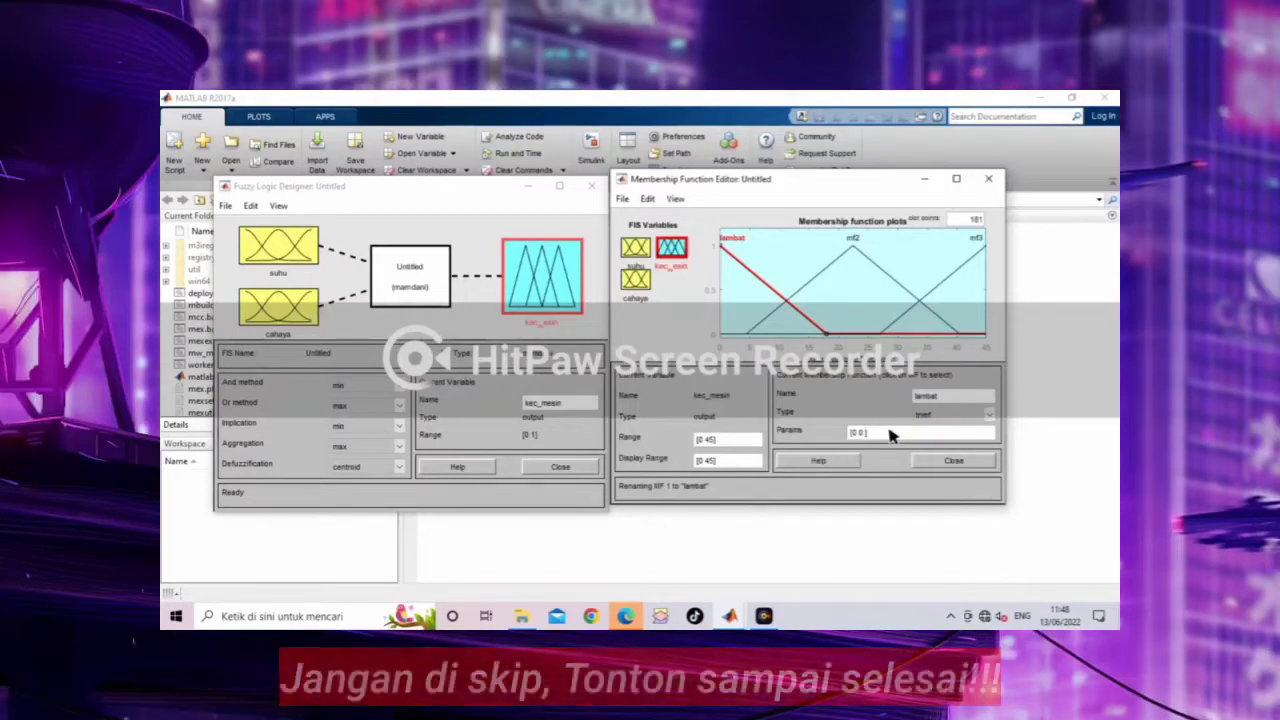
pyautogui.write(' 15')
pyautogui.press('Return')
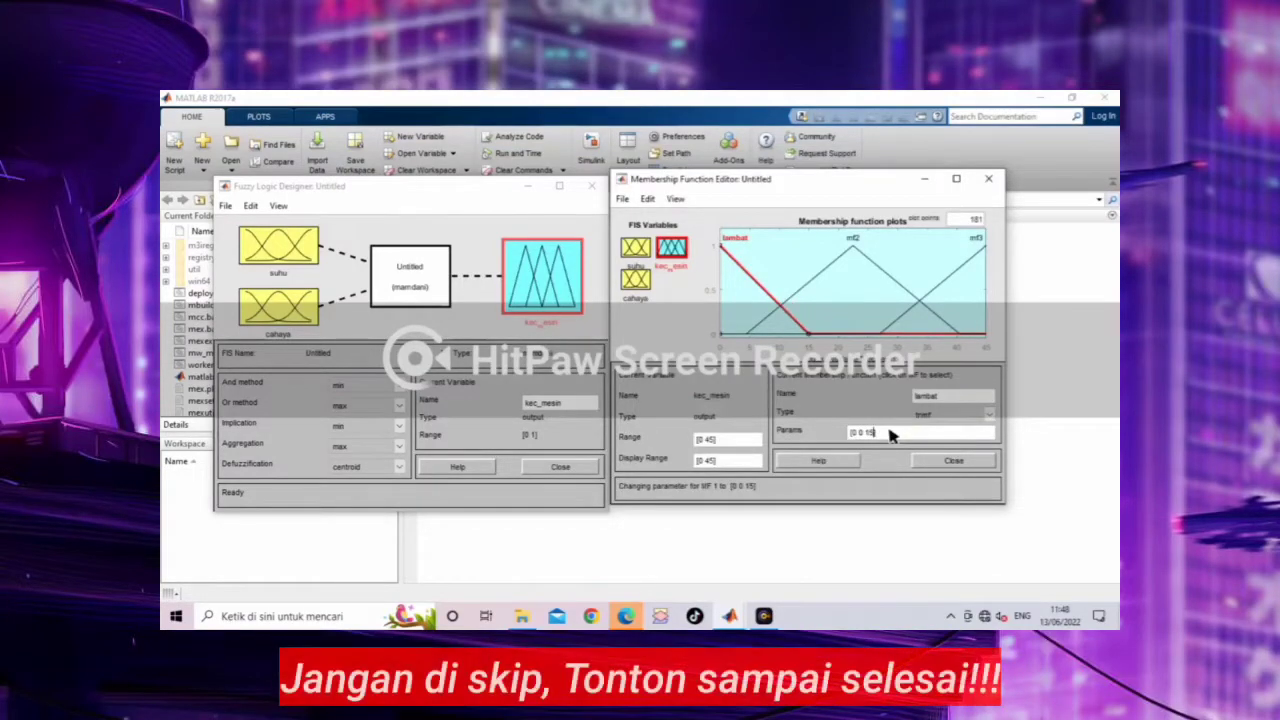
# - Rename the second membership function, mf2, of the output variable kec_mesin as sedang
pyautogui.click(851, 244)
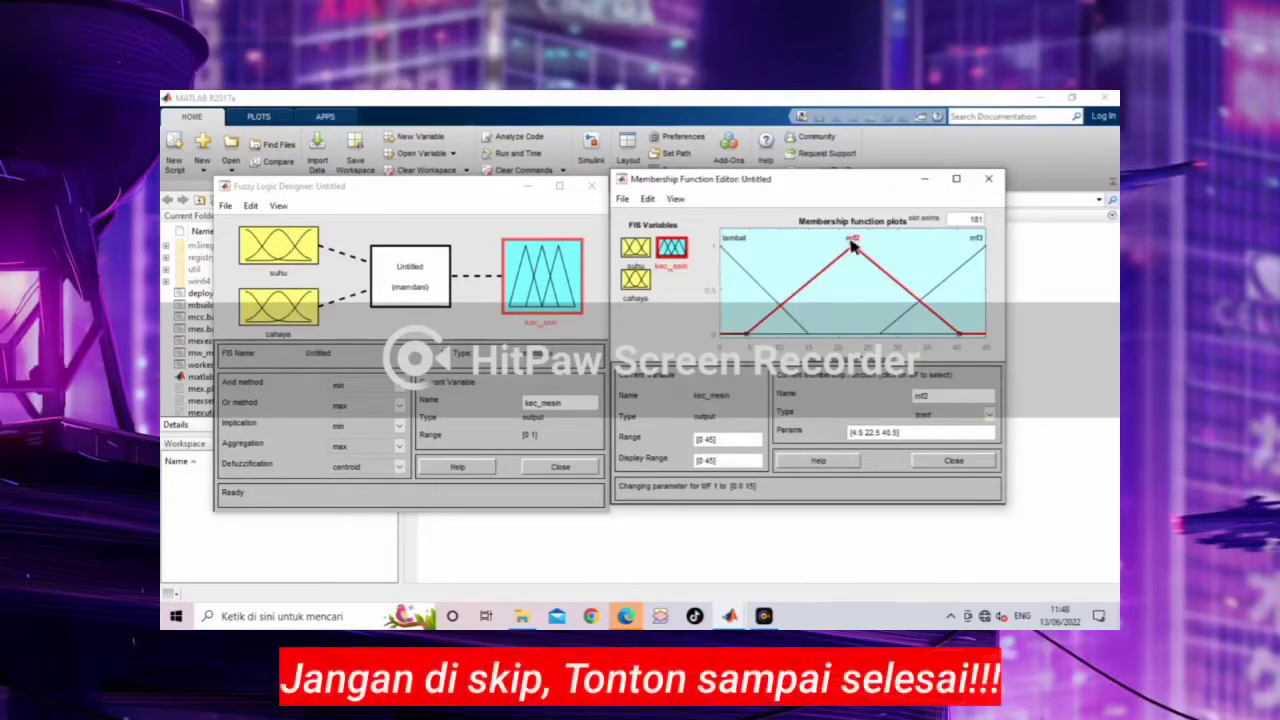
pyautogui.doubleClick(940, 397)
pyautogui.write('sedang')
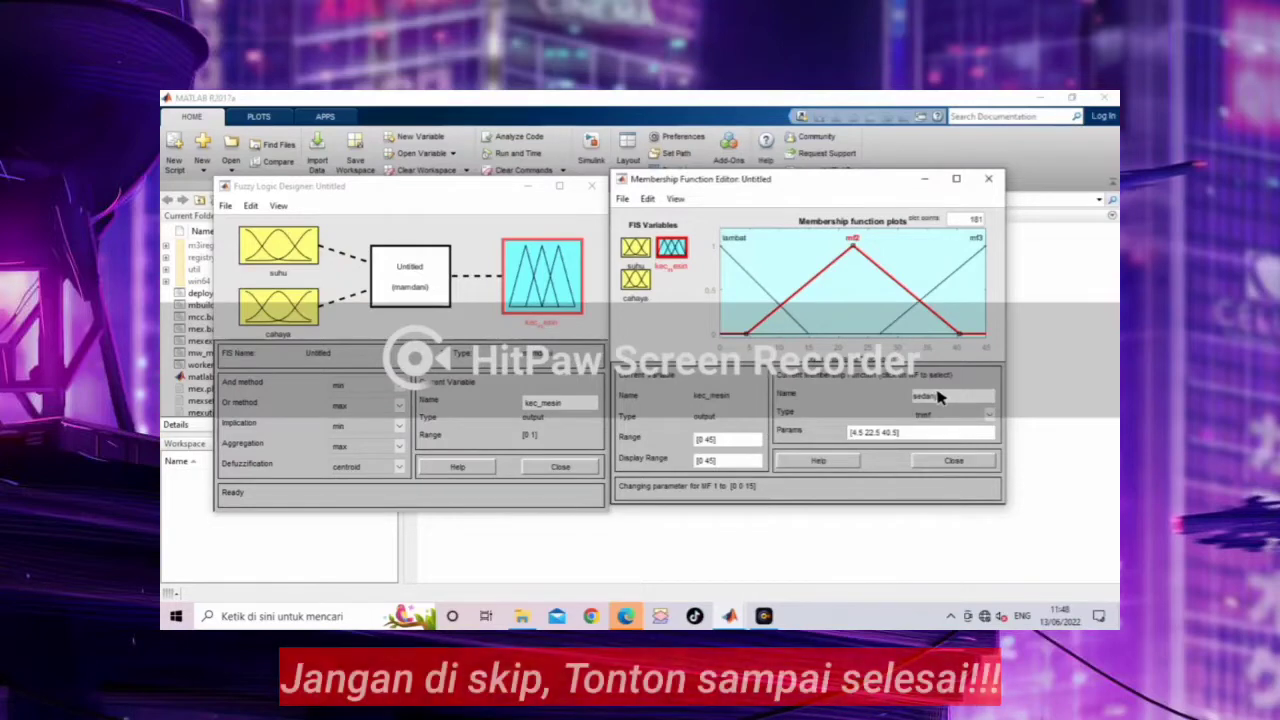
pyautogui.press('Return')
# - Set the parameters of kec_mesin's sedang membership function to [11 15 21]
pyautogui.click(897, 432)
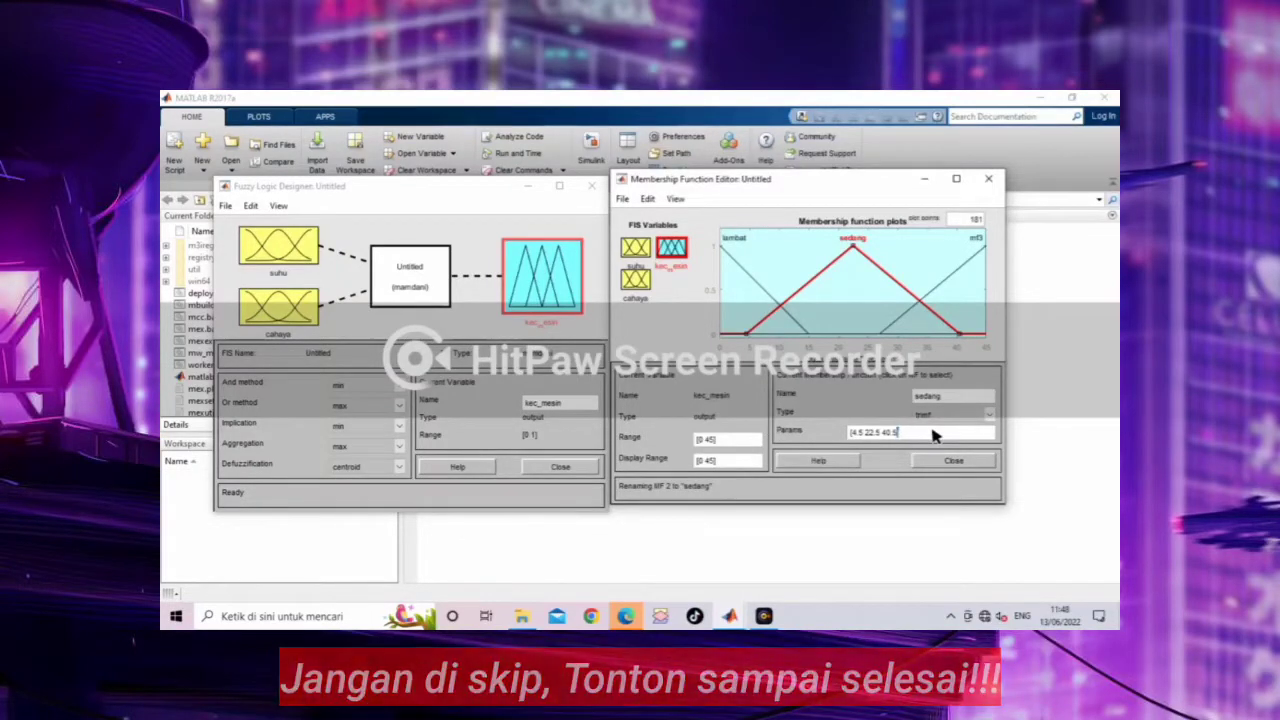
pyautogui.tripleClick(932, 431)
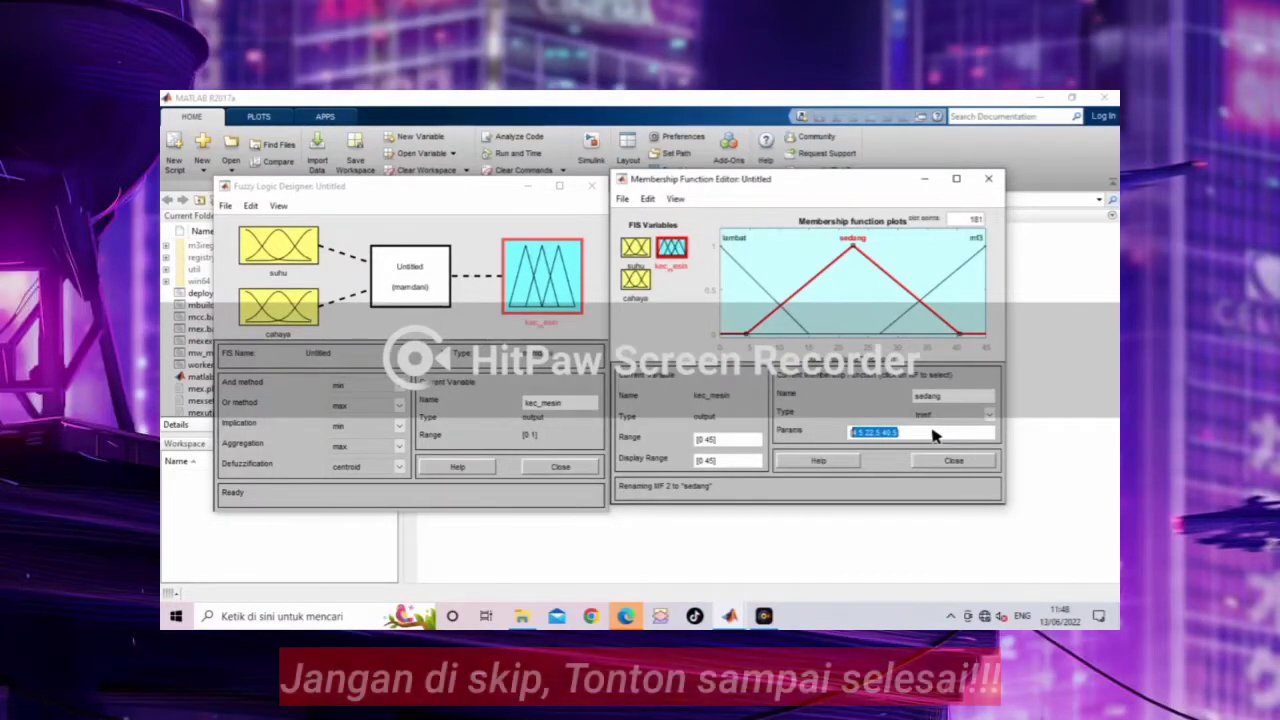
pyautogui.write('[11')
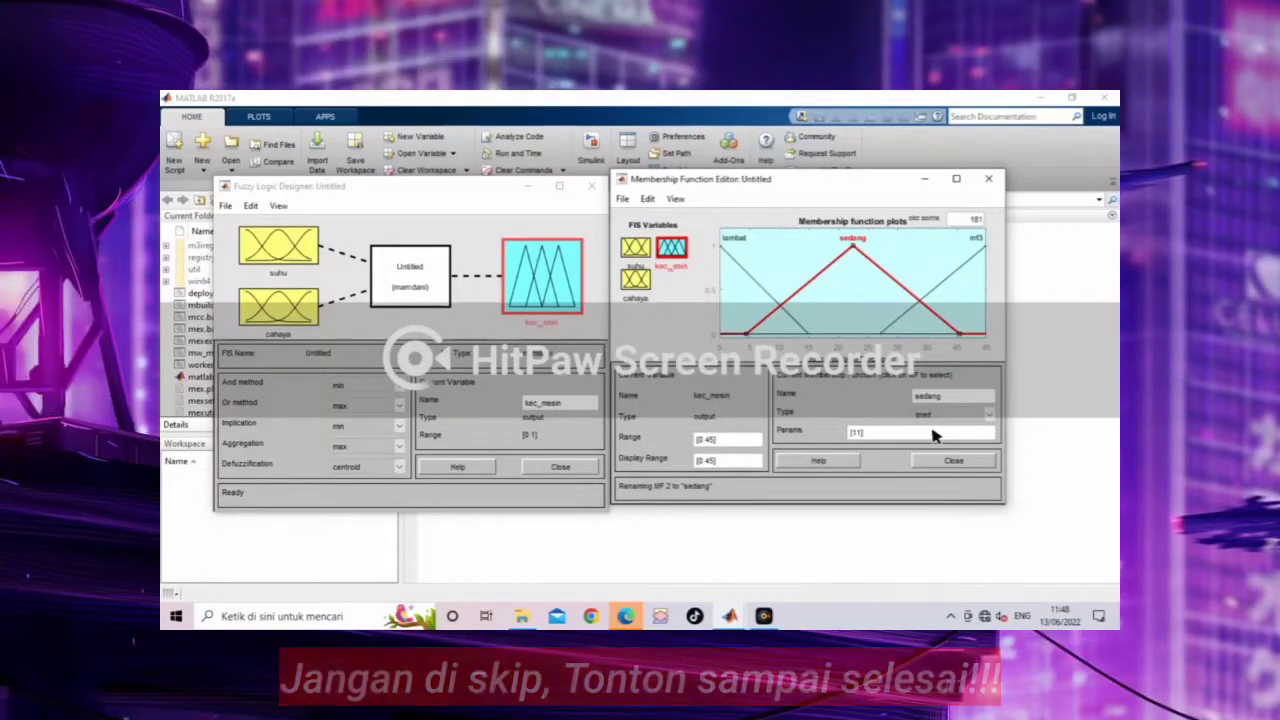
pyautogui.write(' 15 21')
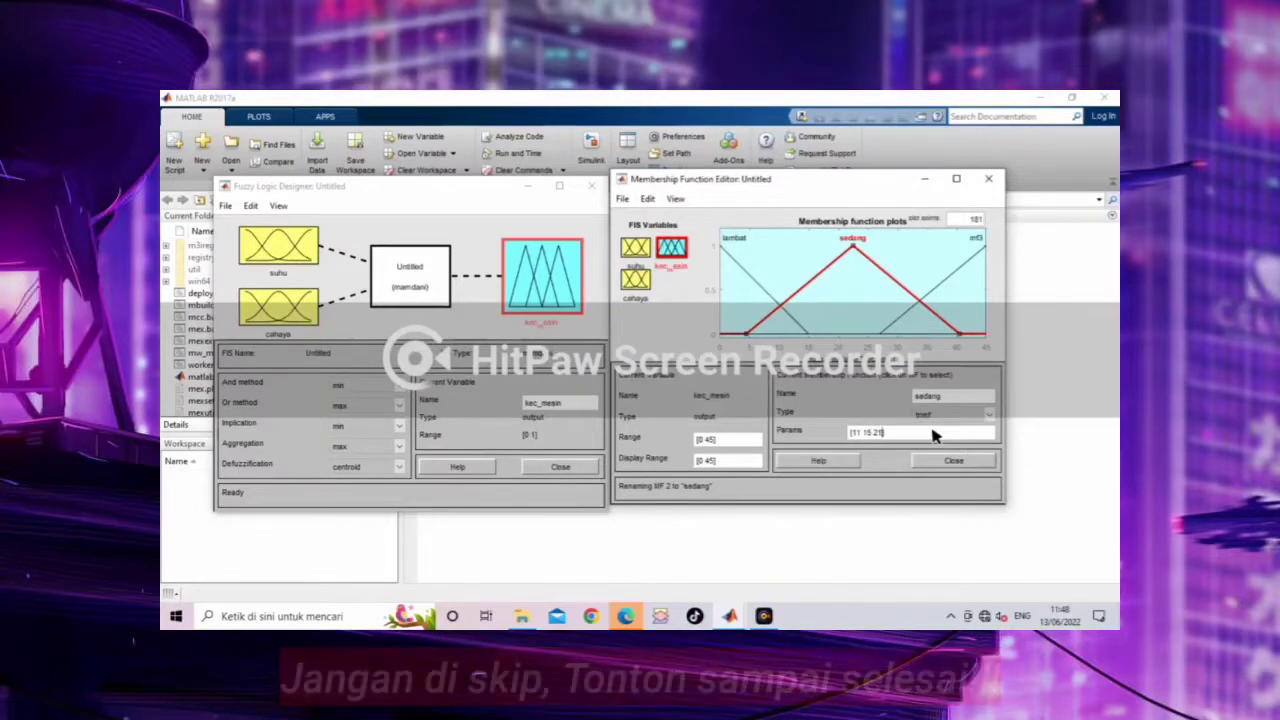
pyautogui.press('Return')
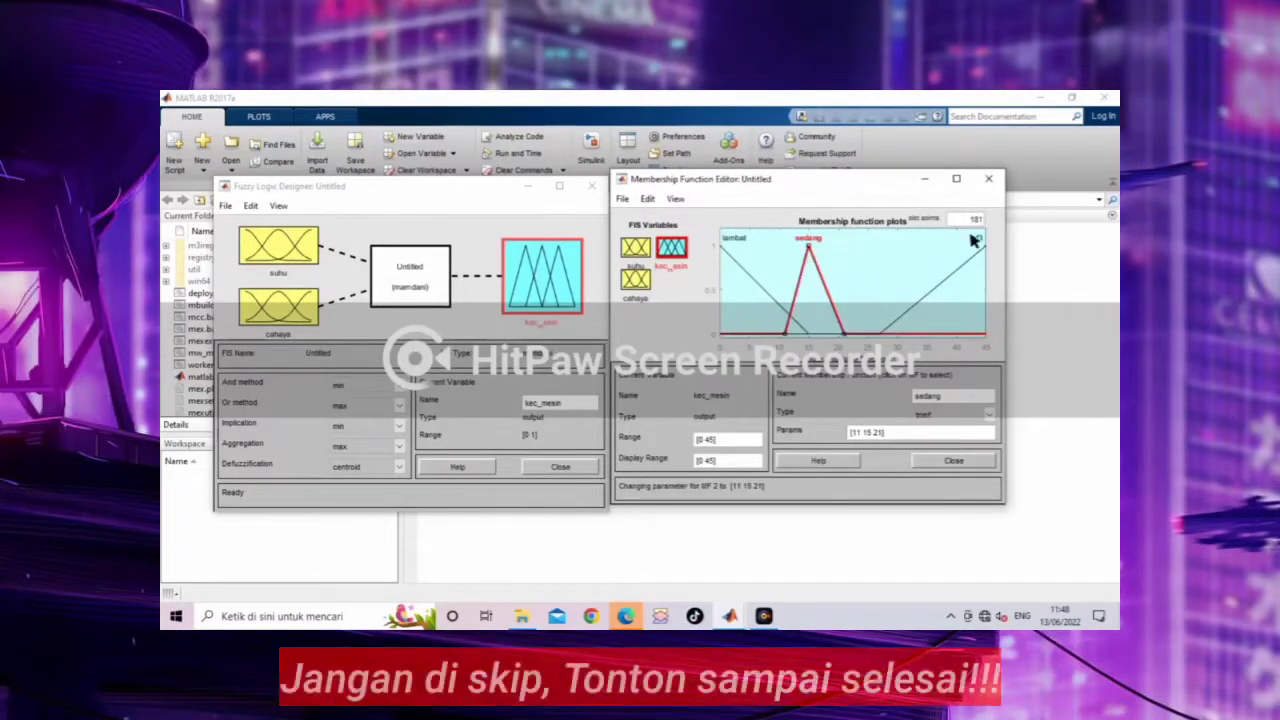
# - Rename the third membership function, mf3, of the output variable kec_mesin as cepat
pyautogui.click(971, 242)
pyautogui.doubleClick(946, 396)
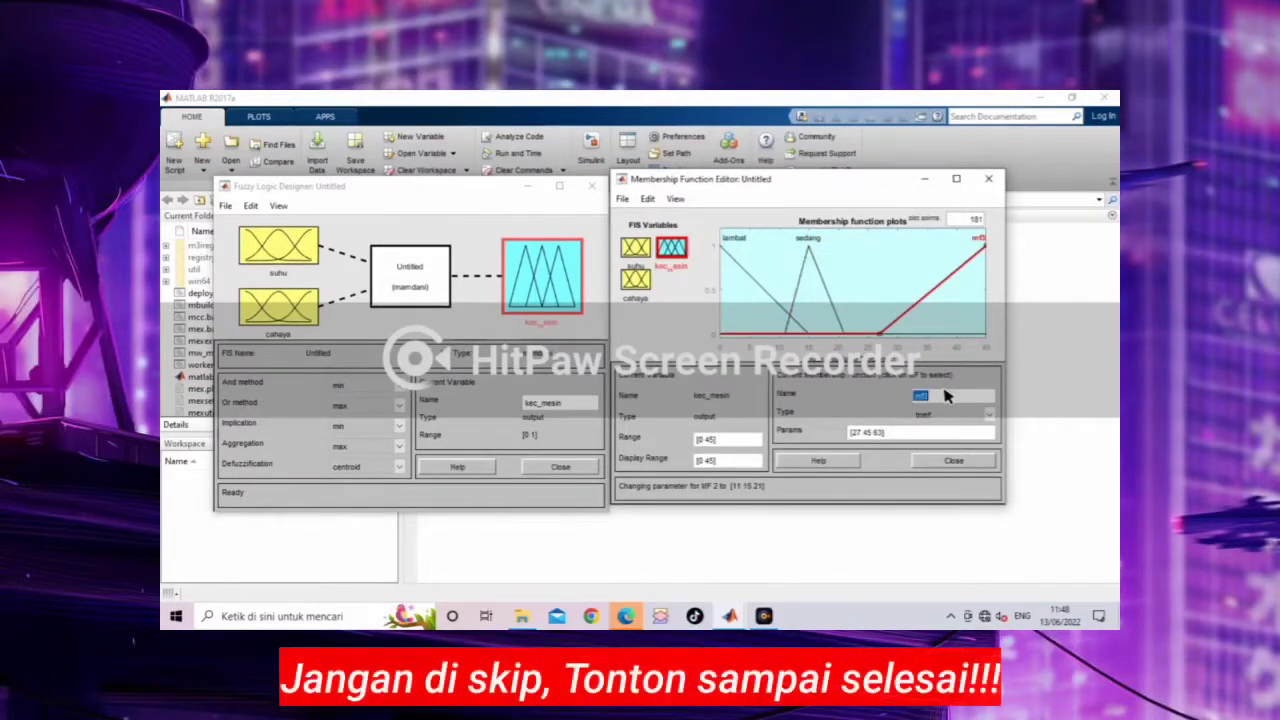
pyautogui.write('cepa')
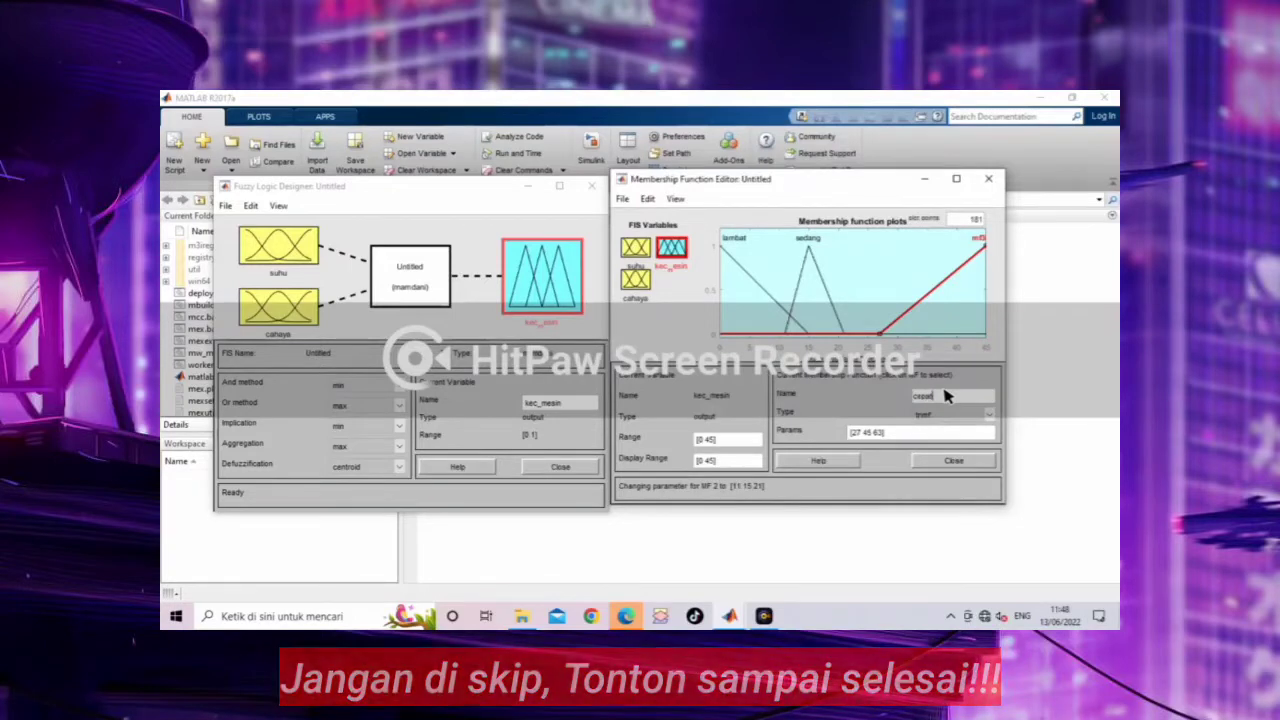
pyautogui.write('t')
pyautogui.press('Return')
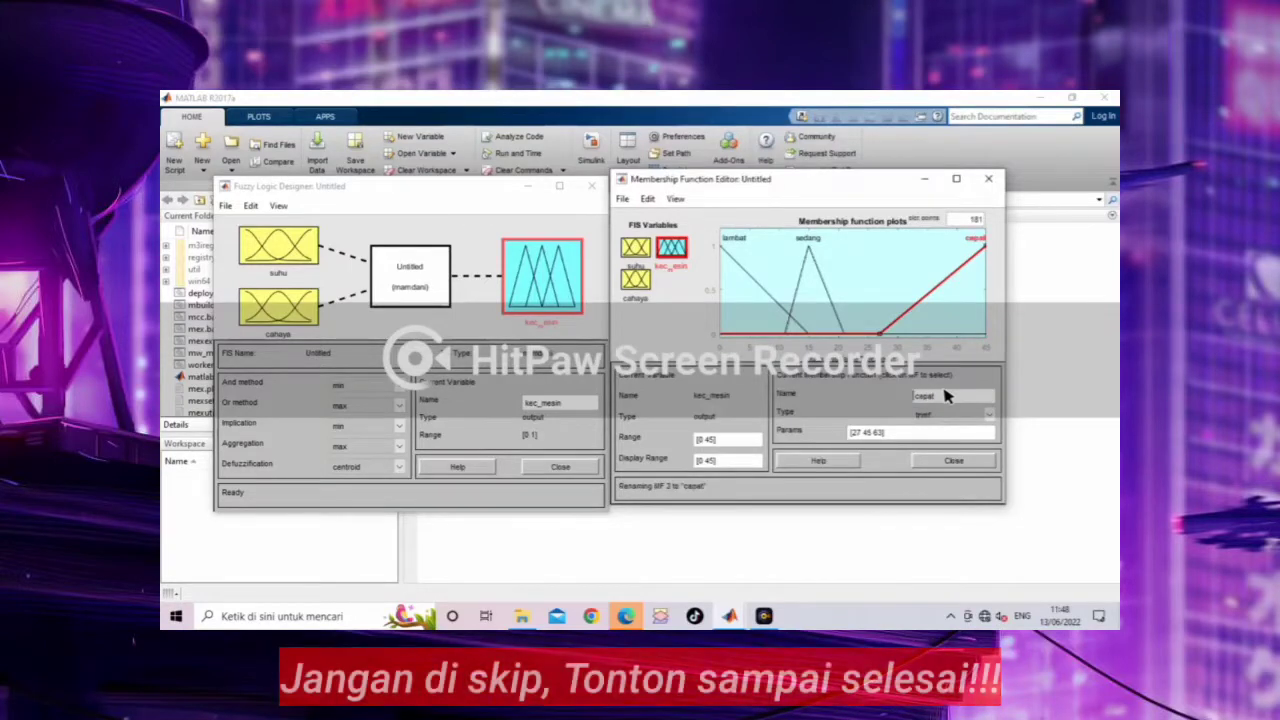
# - Set the parameters of kec_mesin's cepat membership function to [19 45 45] and close the membership function editor
pyautogui.doubleClick(878, 433)
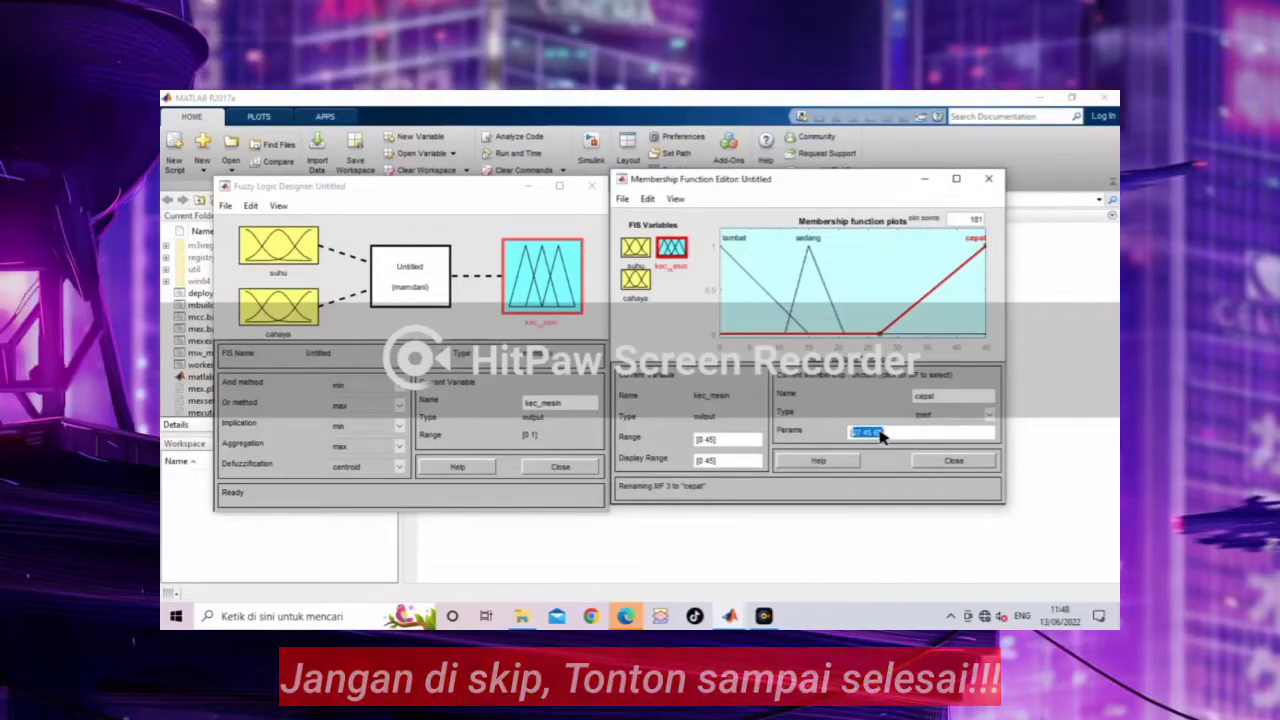
pyautogui.write('[19')
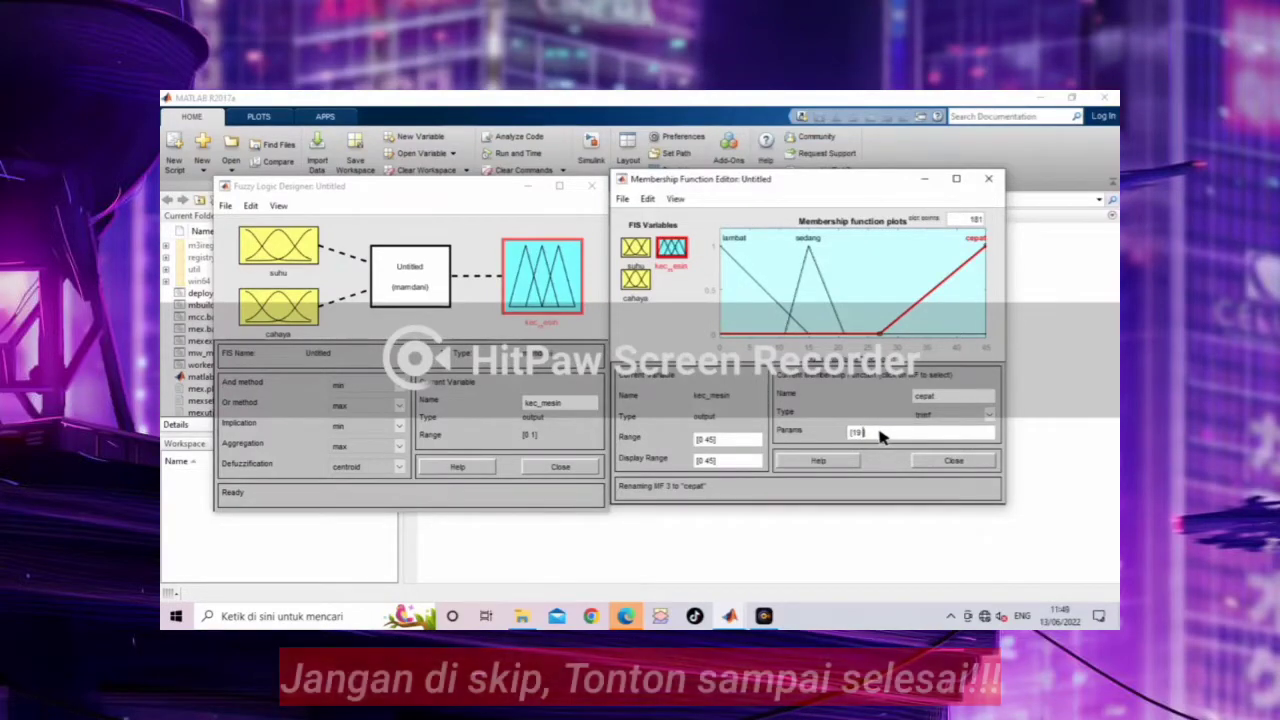
pyautogui.write(' 45 4')
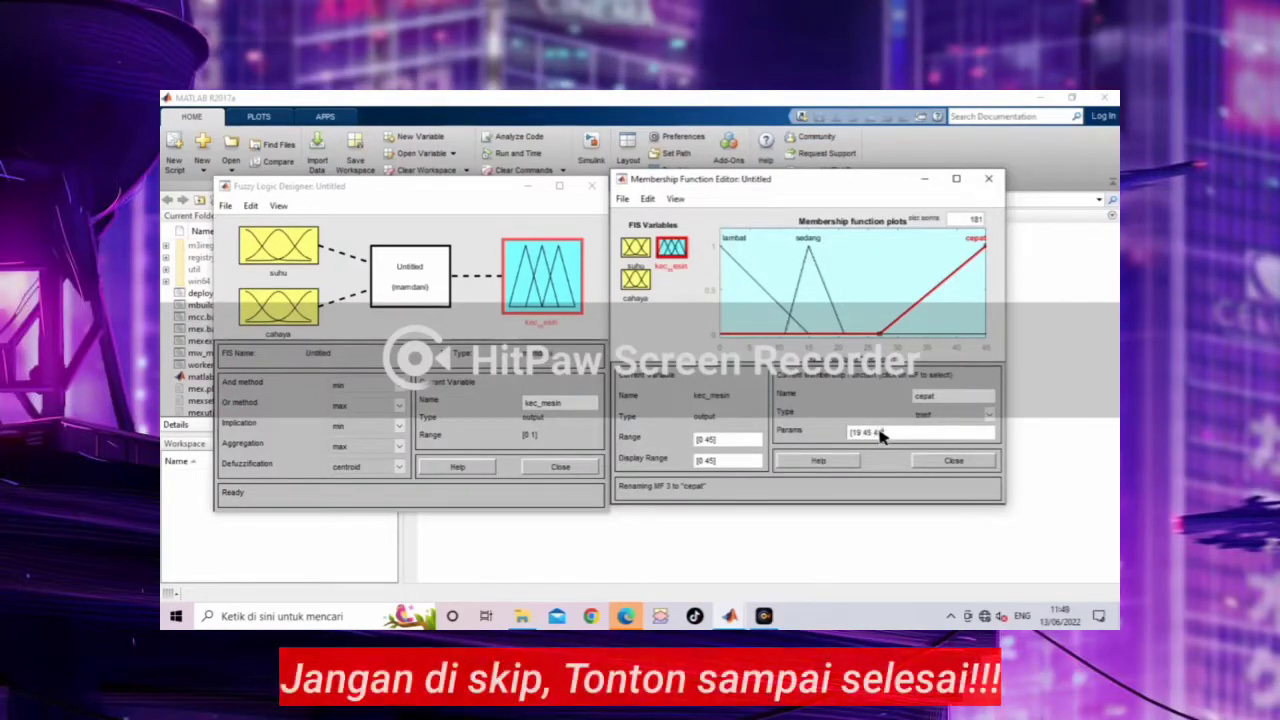
pyautogui.write('5]')
pyautogui.press('Return')
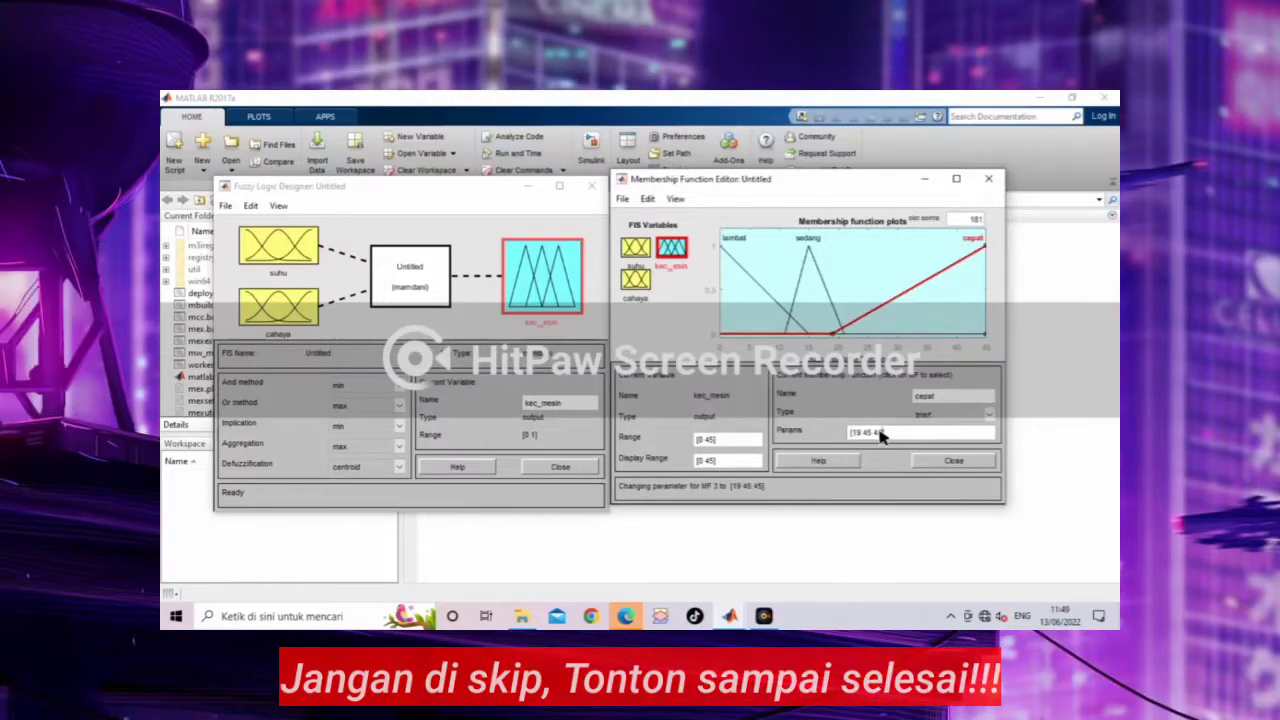
pyautogui.click(953, 462)
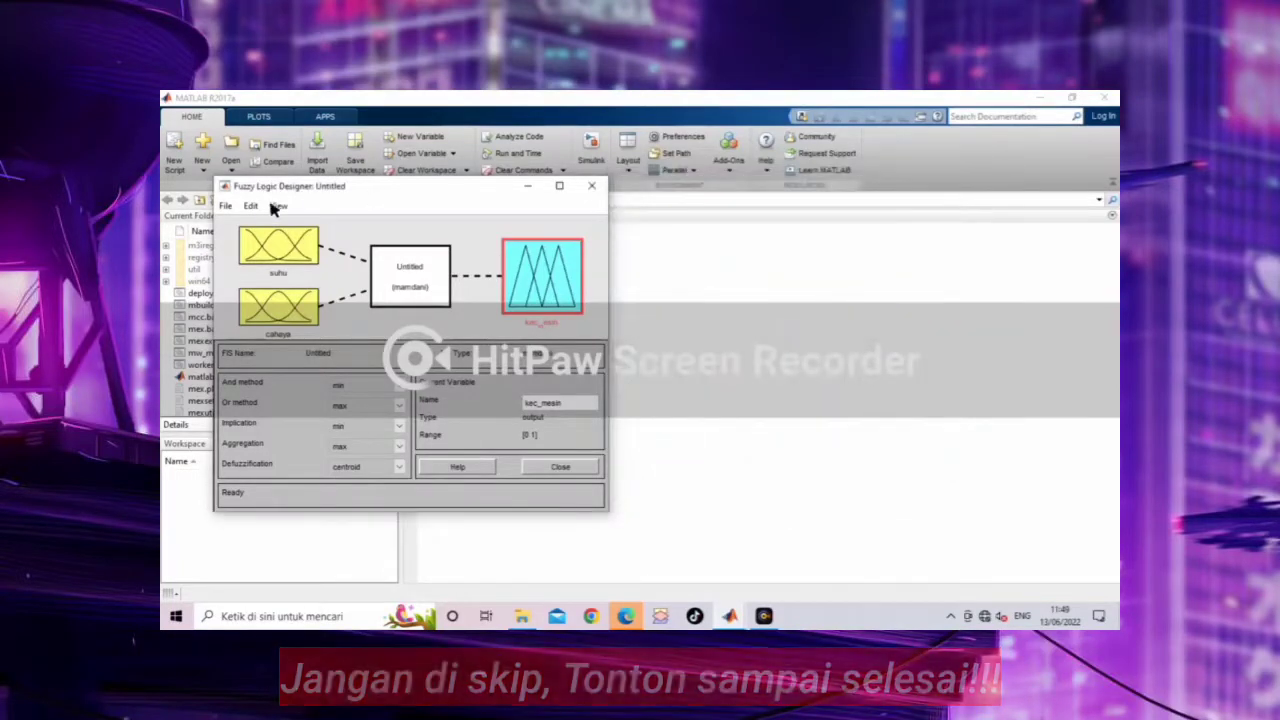
# - Open the rule editor and add three rules setting kec_mesin to lambat when suhu is dingin and cahaya is gelap, normal or terang
pyautogui.moveTo(433, 189); pyautogui.dragTo(453, 200)
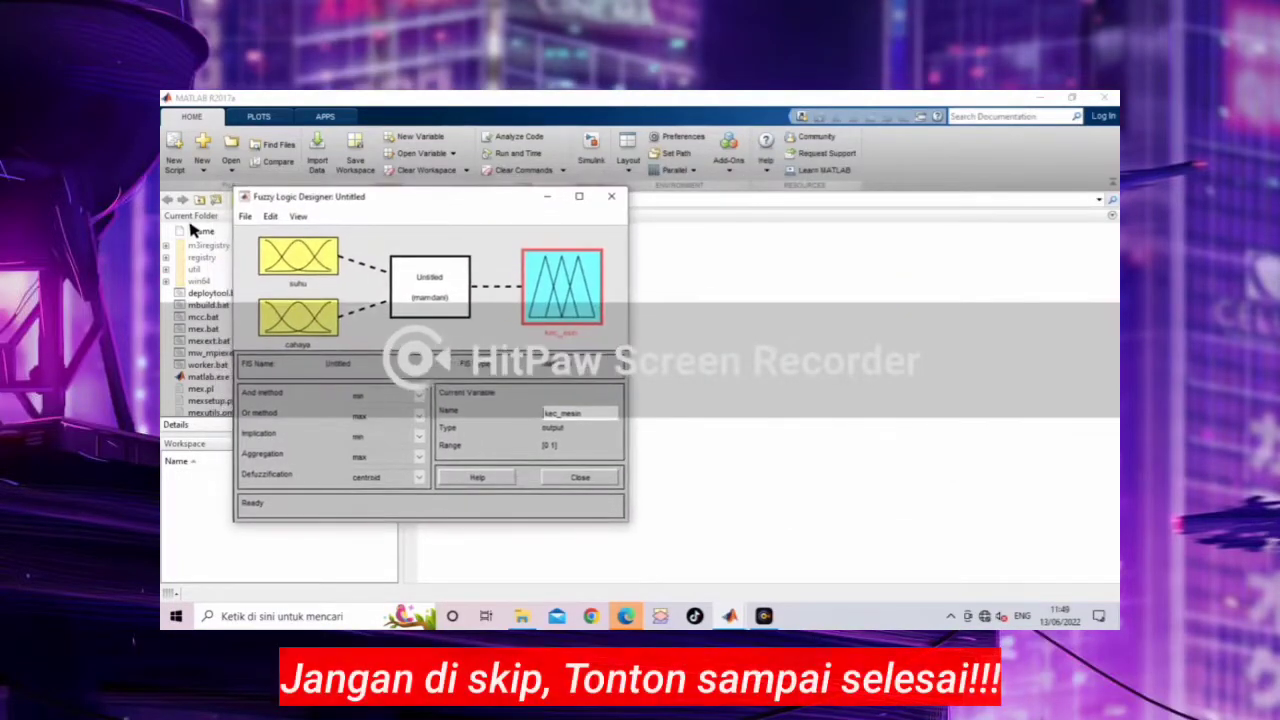
pyautogui.click(272, 216)
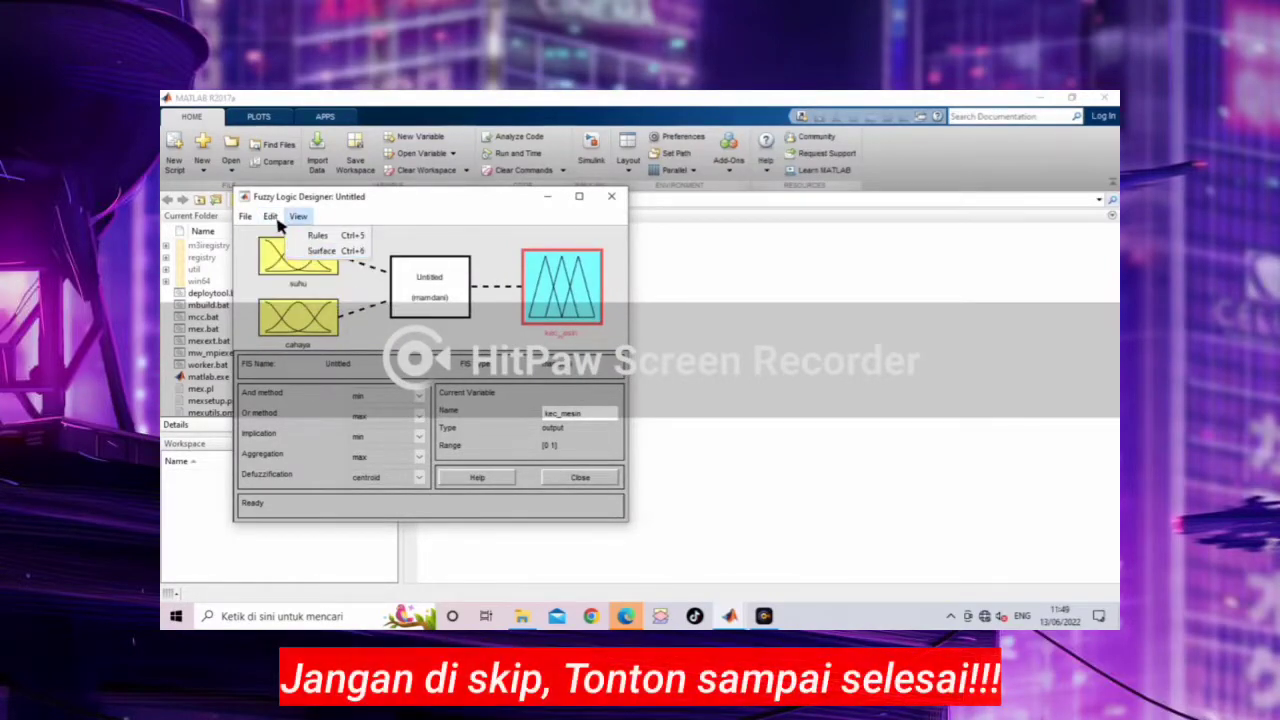
pyautogui.moveTo(274, 218)
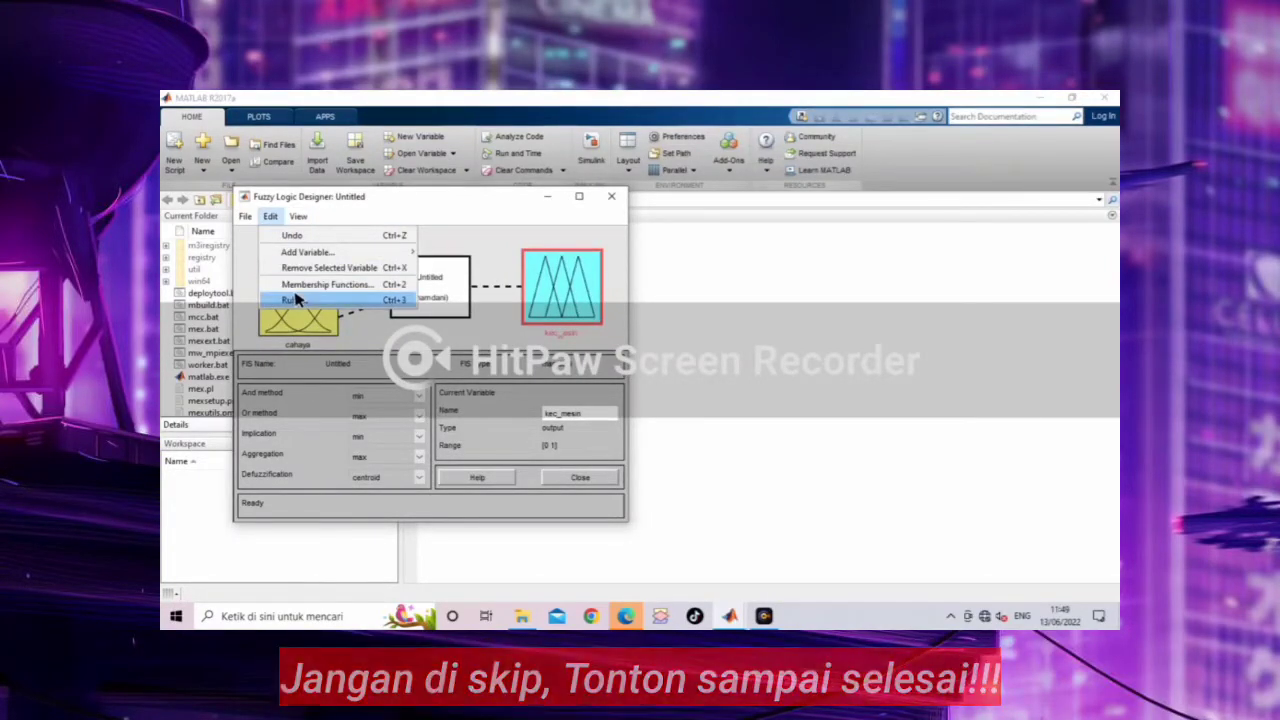
pyautogui.click(294, 300)
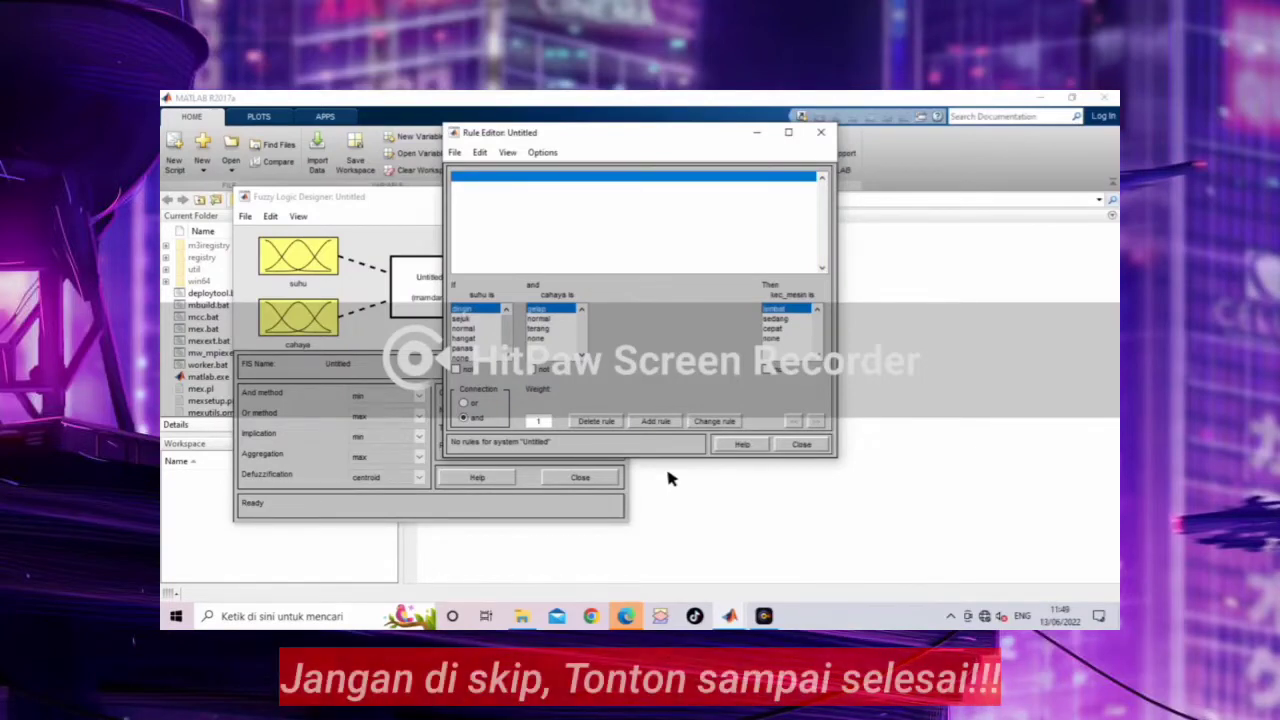
pyautogui.click(653, 421)
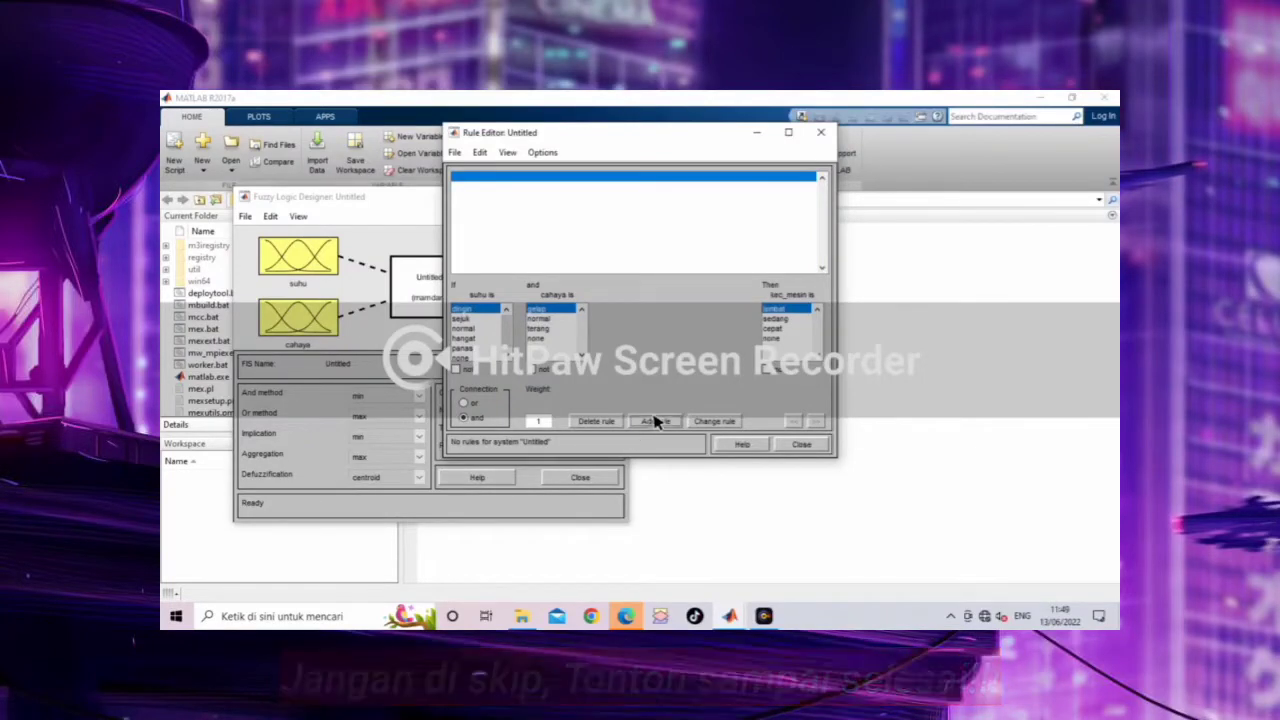
pyautogui.click(541, 318)
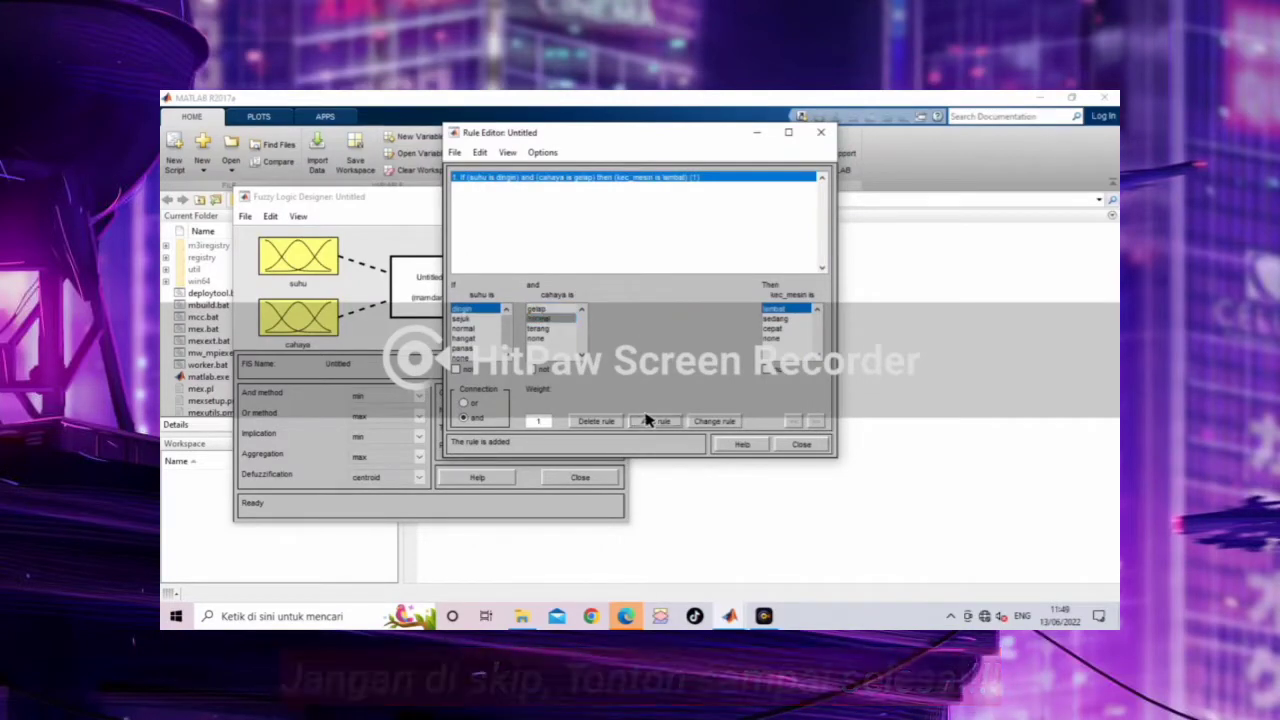
pyautogui.click(648, 421)
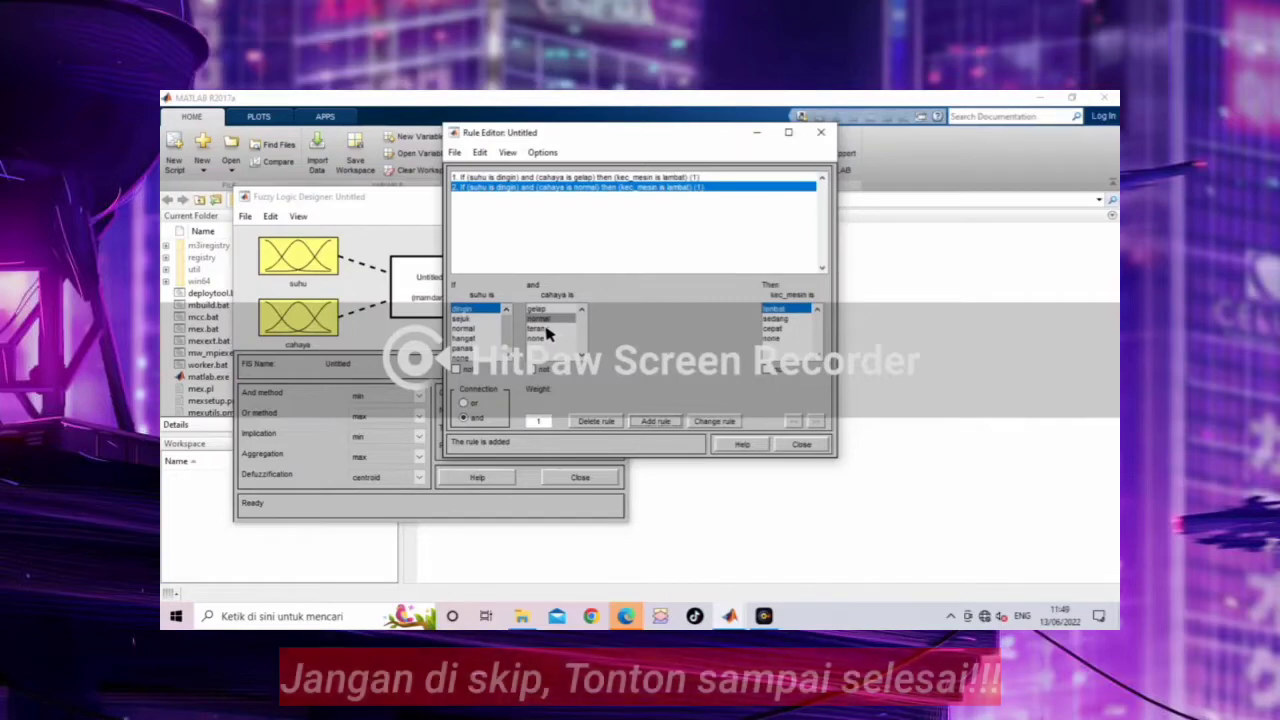
pyautogui.click(543, 328)
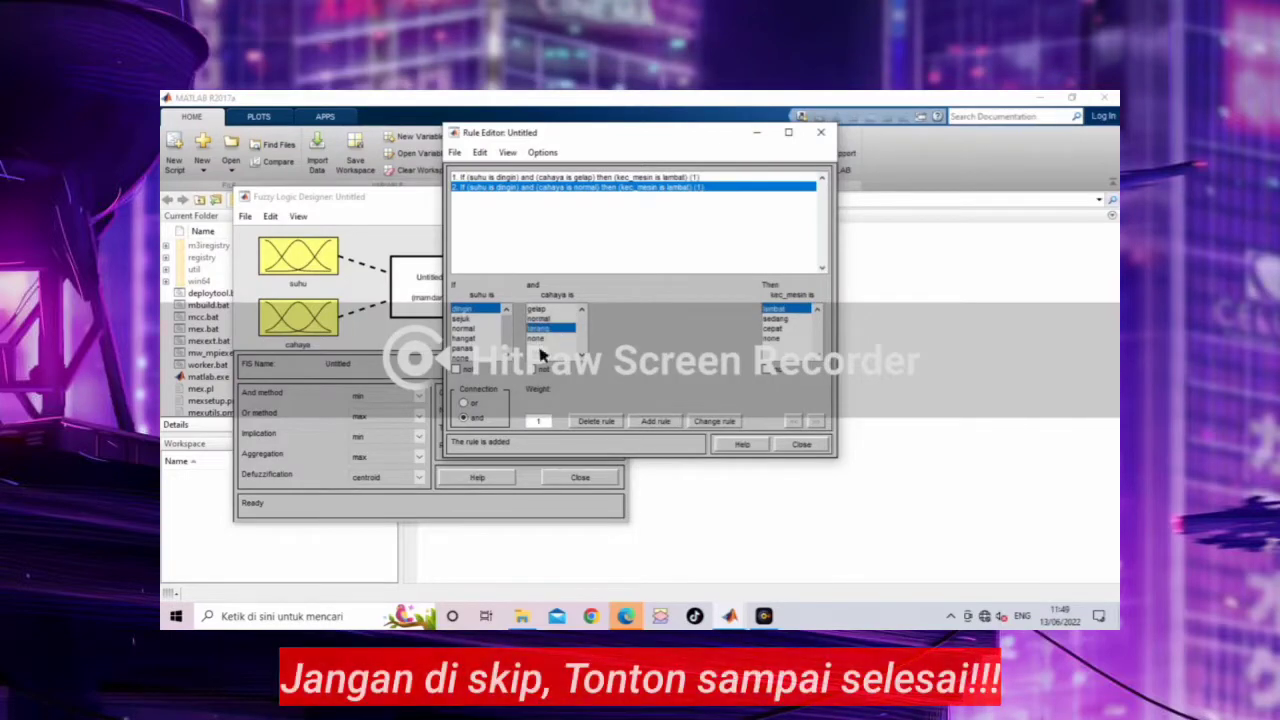
pyautogui.click(652, 422)
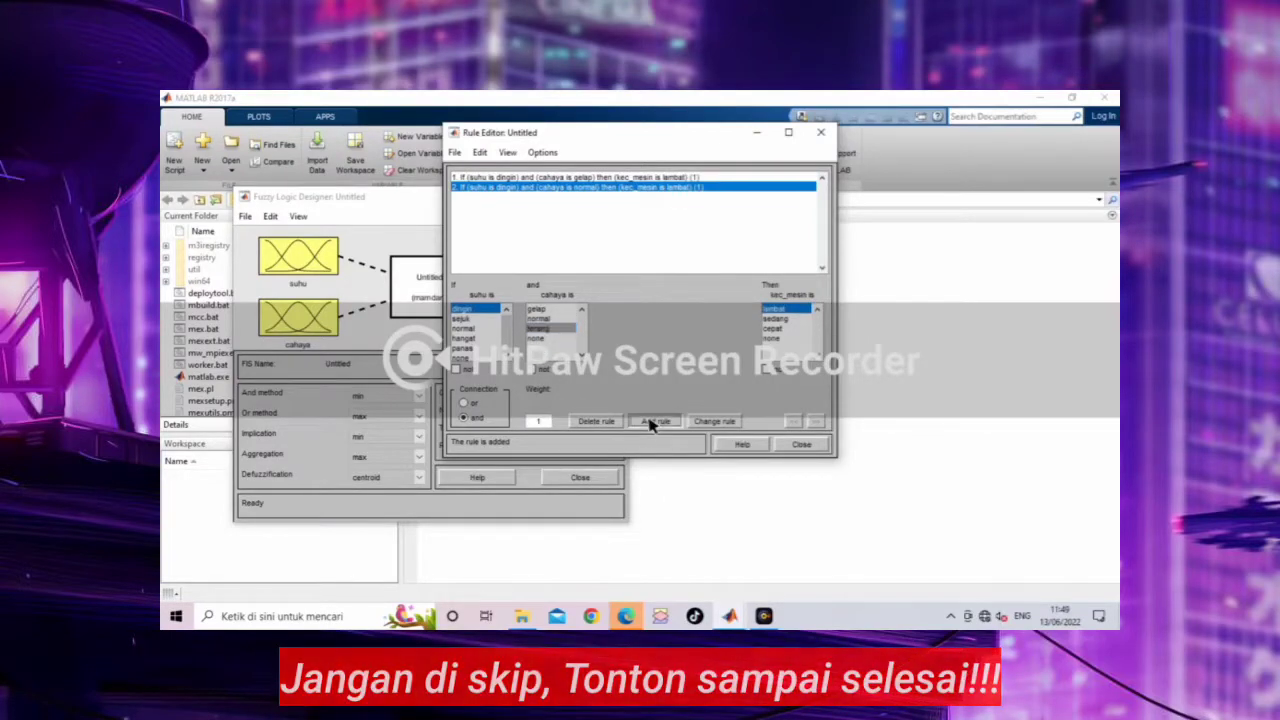
# - Add three rules for suhu sejuk: kec_mesin lambat with cahaya gelap and with normal, and sedang with cahaya terang
pyautogui.click(466, 318)
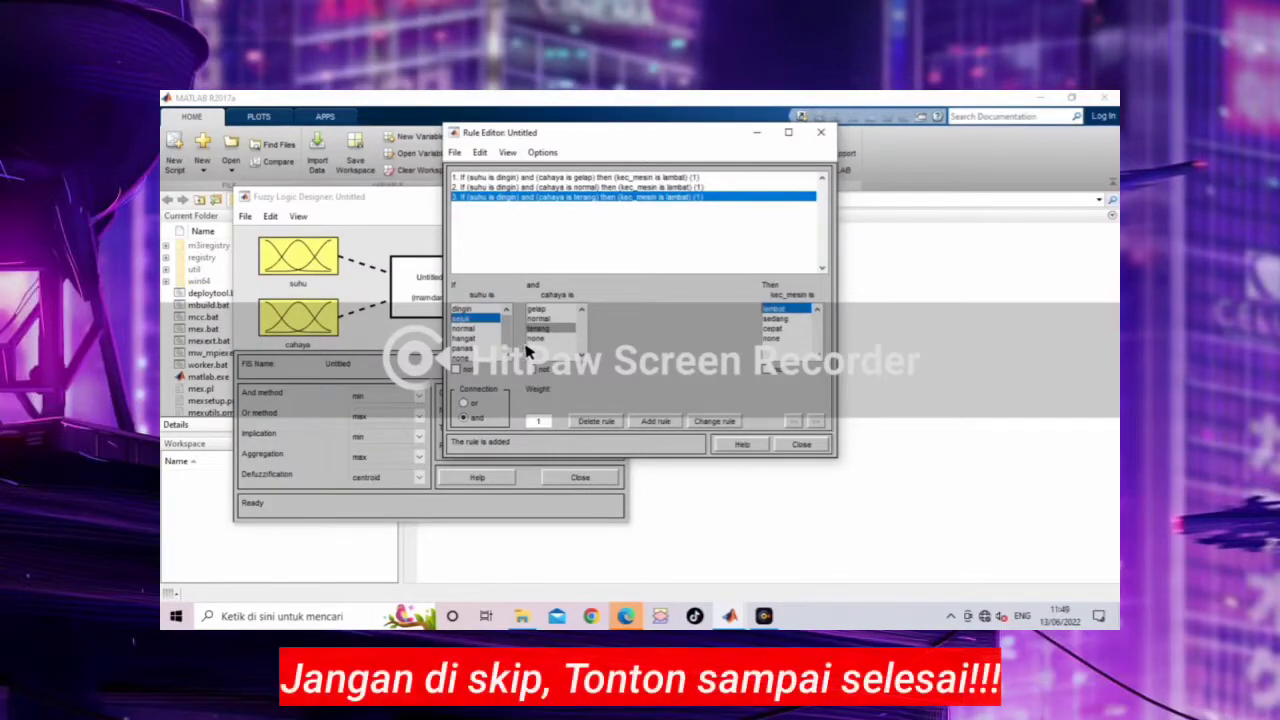
pyautogui.click(533, 310)
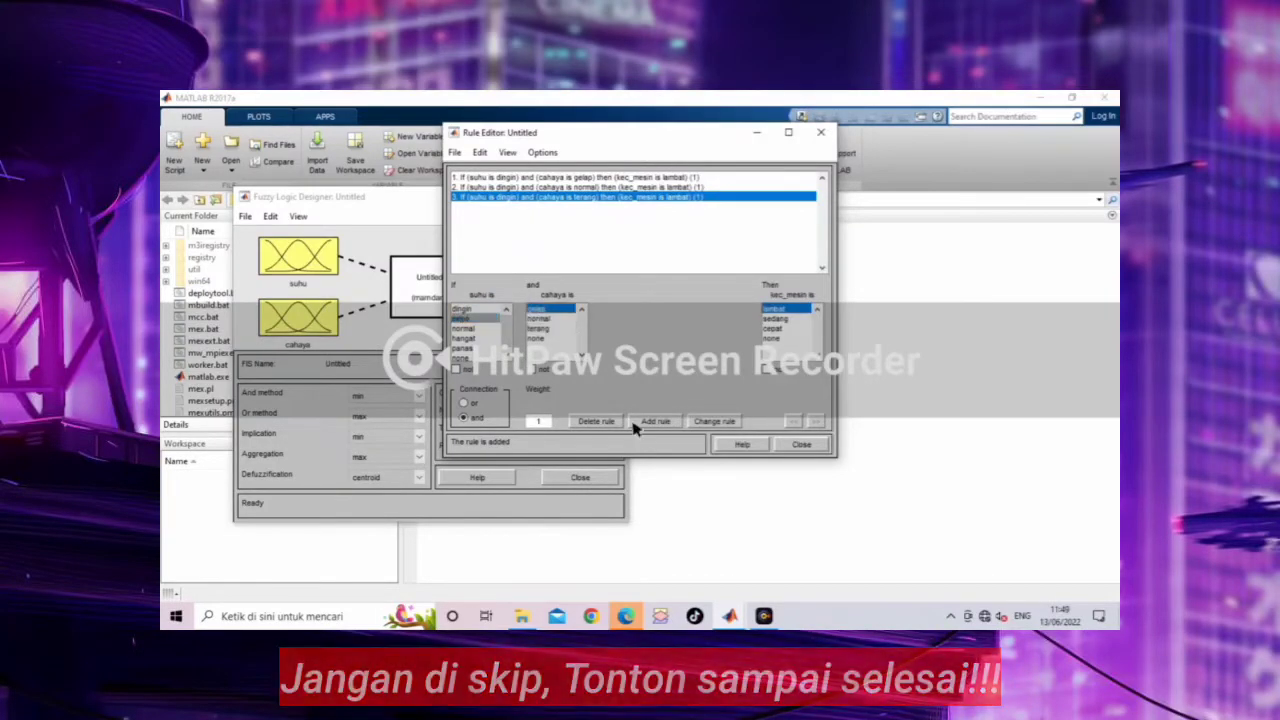
pyautogui.click(658, 419)
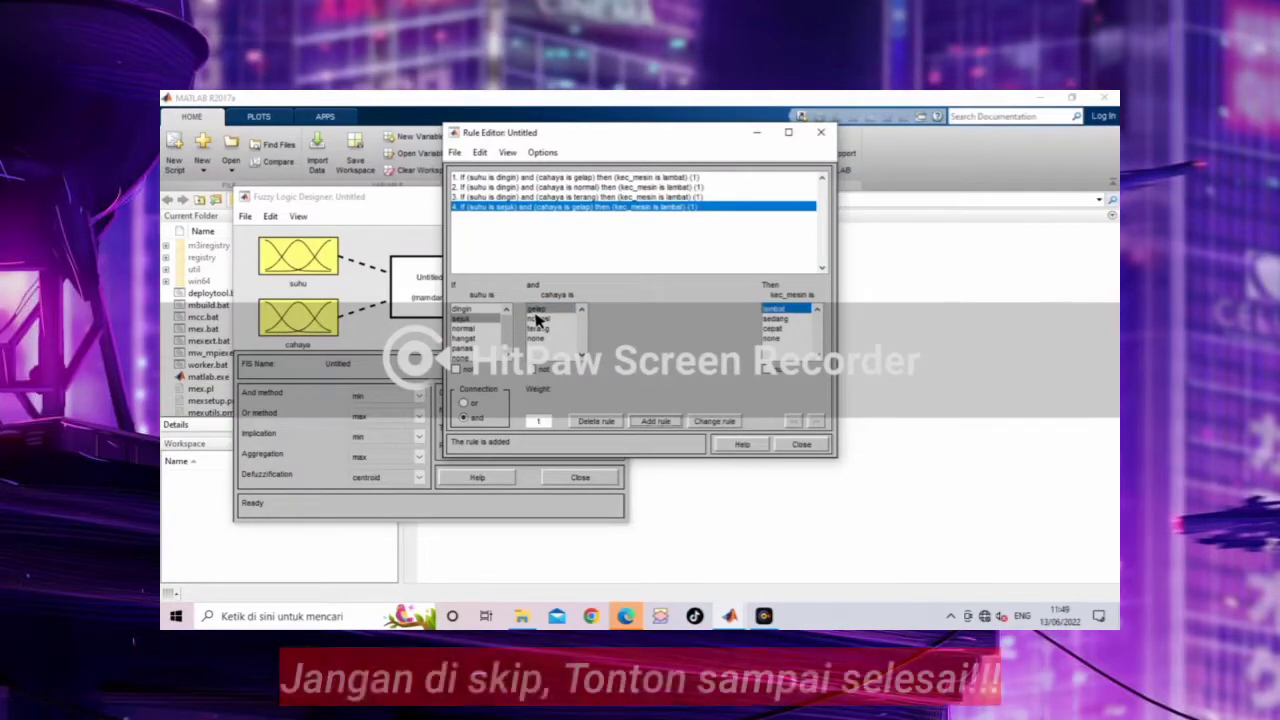
pyautogui.click(537, 318)
pyautogui.click(645, 419)
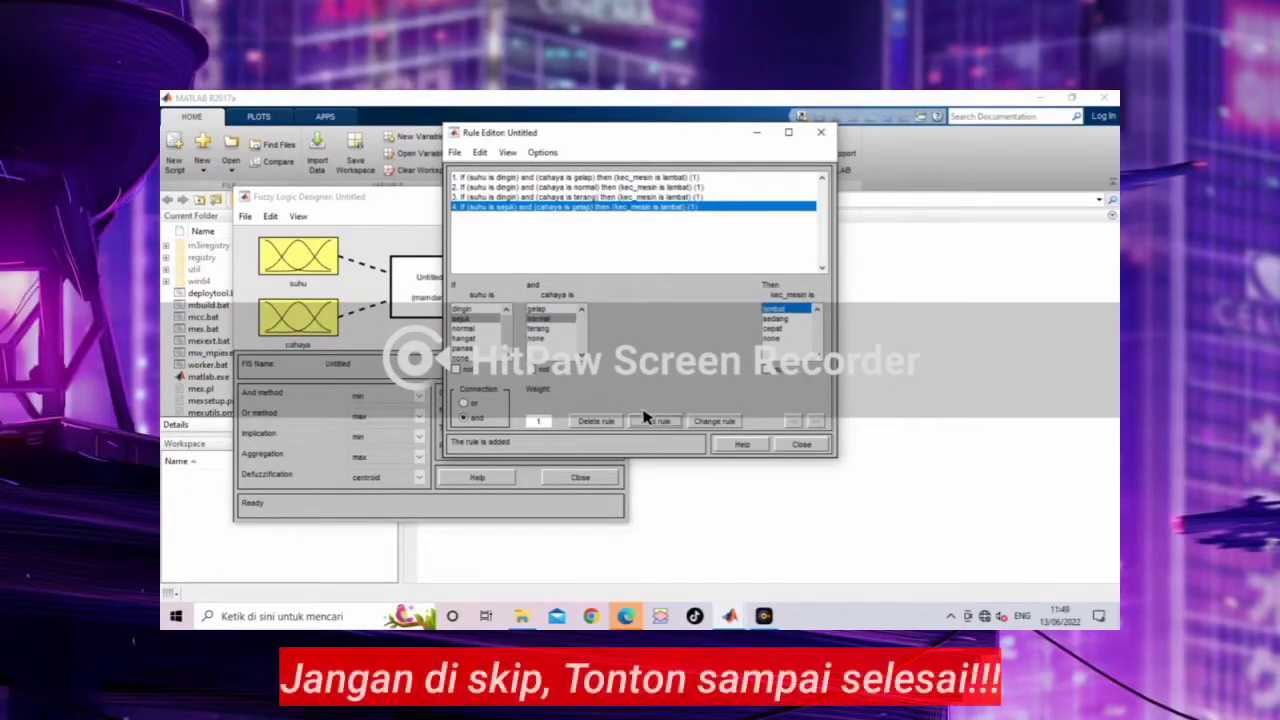
pyautogui.click(537, 328)
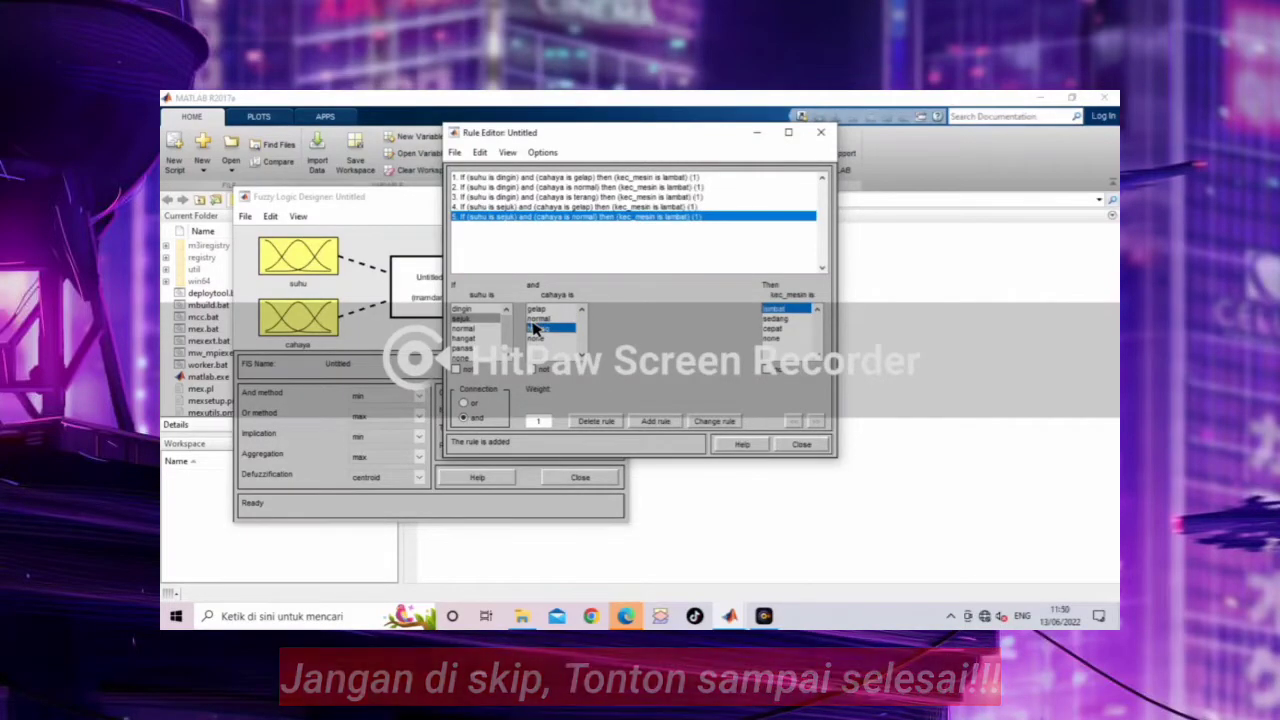
pyautogui.click(770, 318)
pyautogui.click(655, 421)
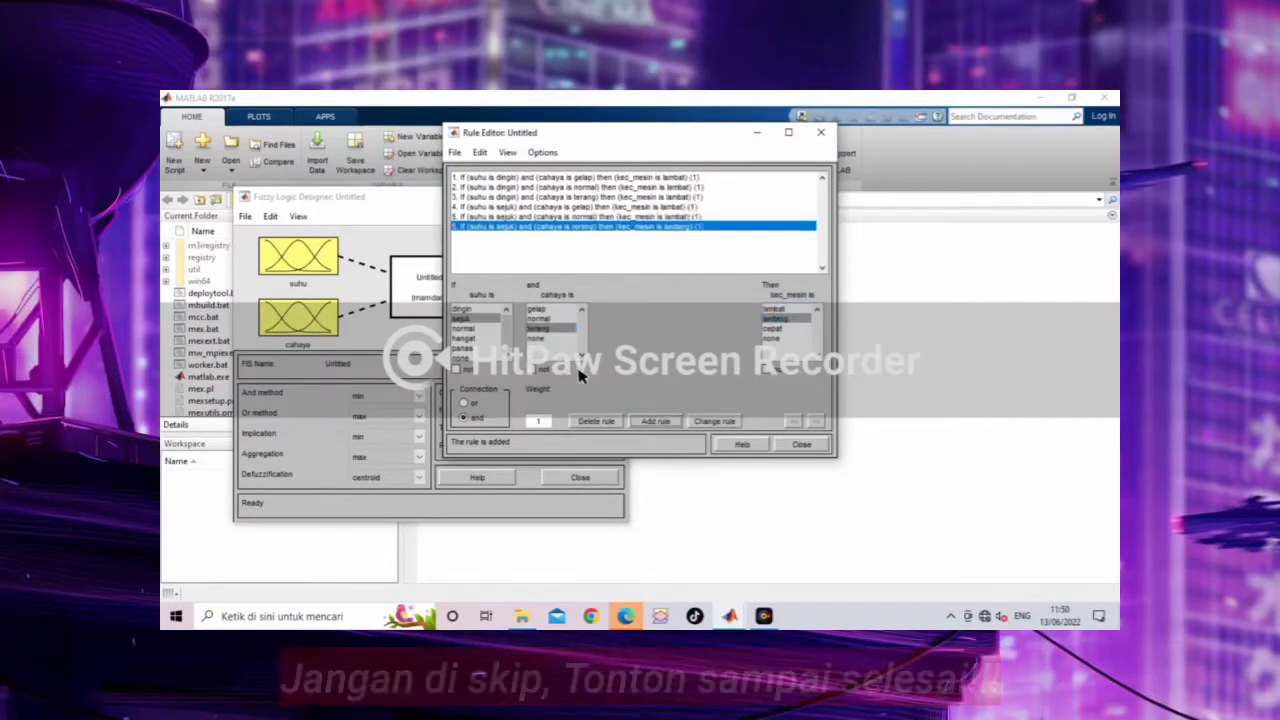
# - Add three rules setting kec_mesin to sedang when suhu is normal and cahaya is gelap, normal or terang
pyautogui.click(470, 328)
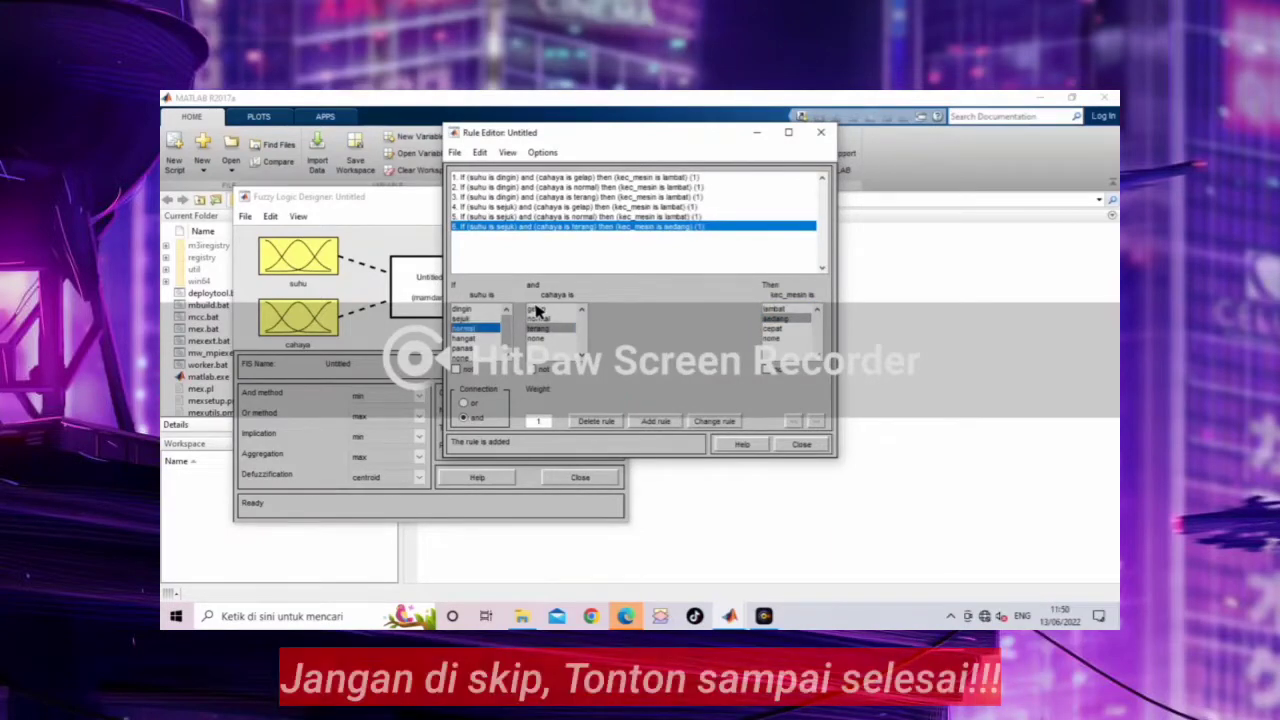
pyautogui.click(537, 310)
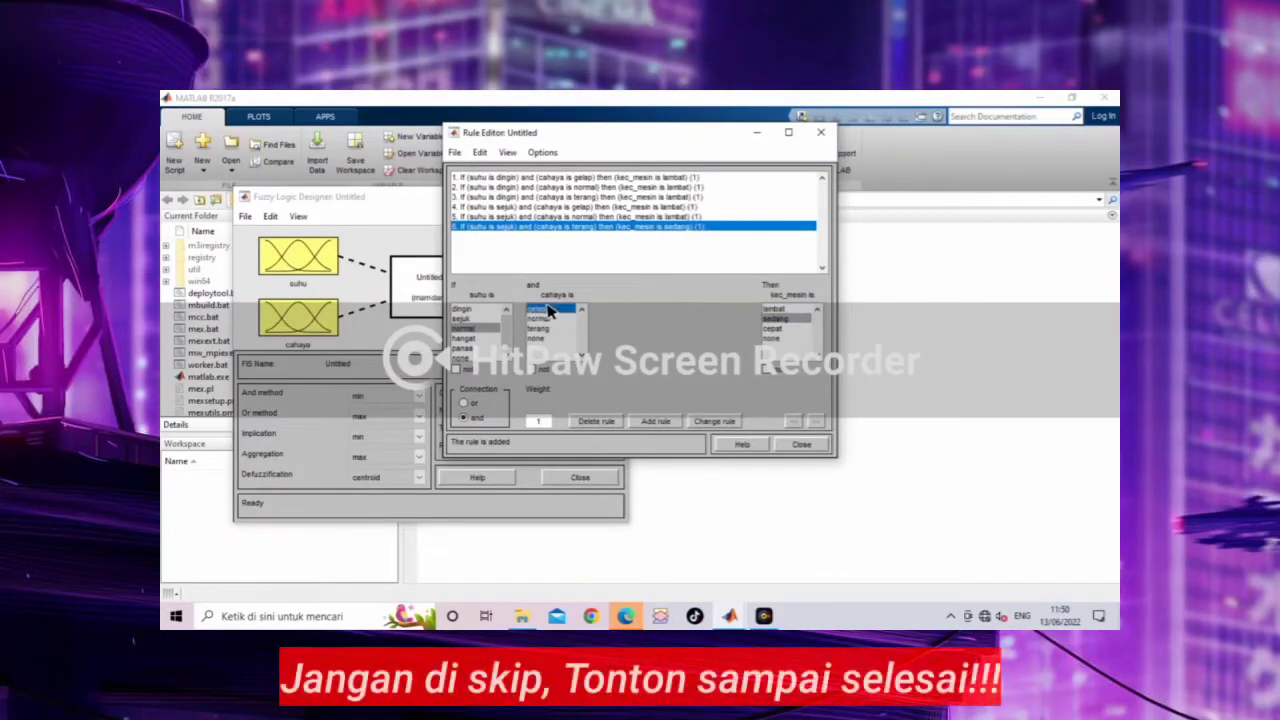
pyautogui.click(655, 421)
pyautogui.click(538, 318)
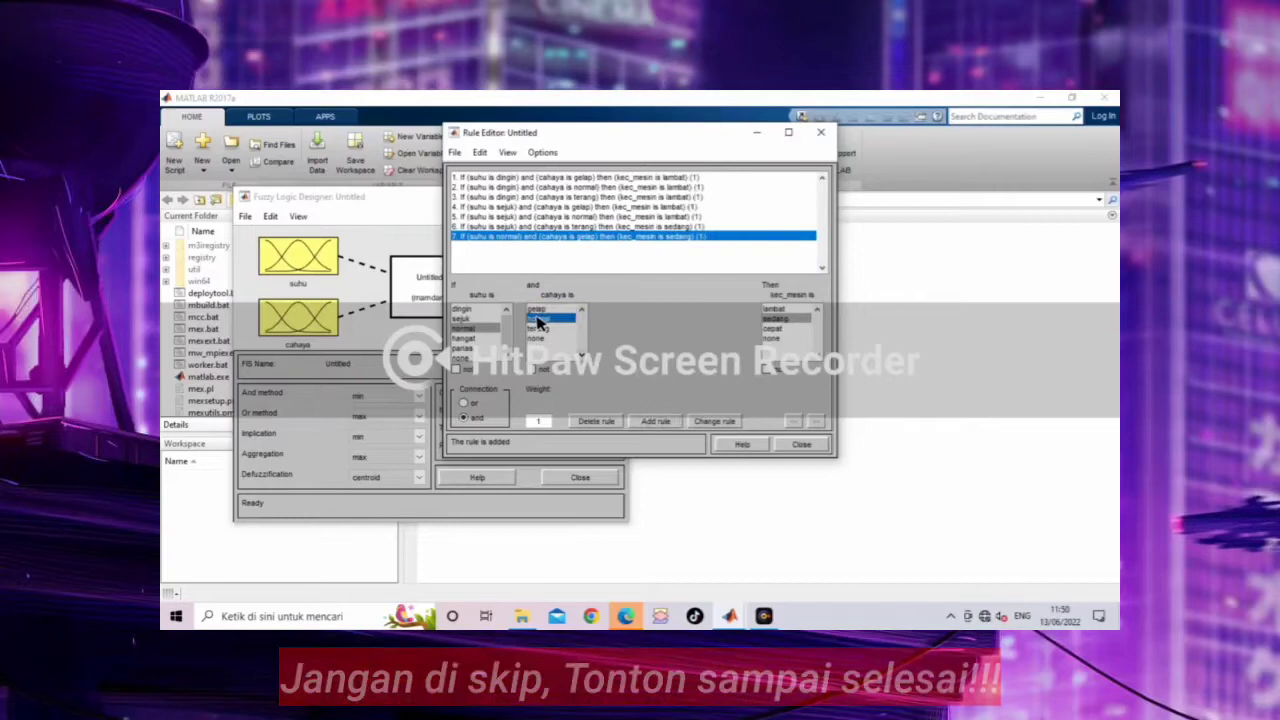
pyautogui.click(655, 421)
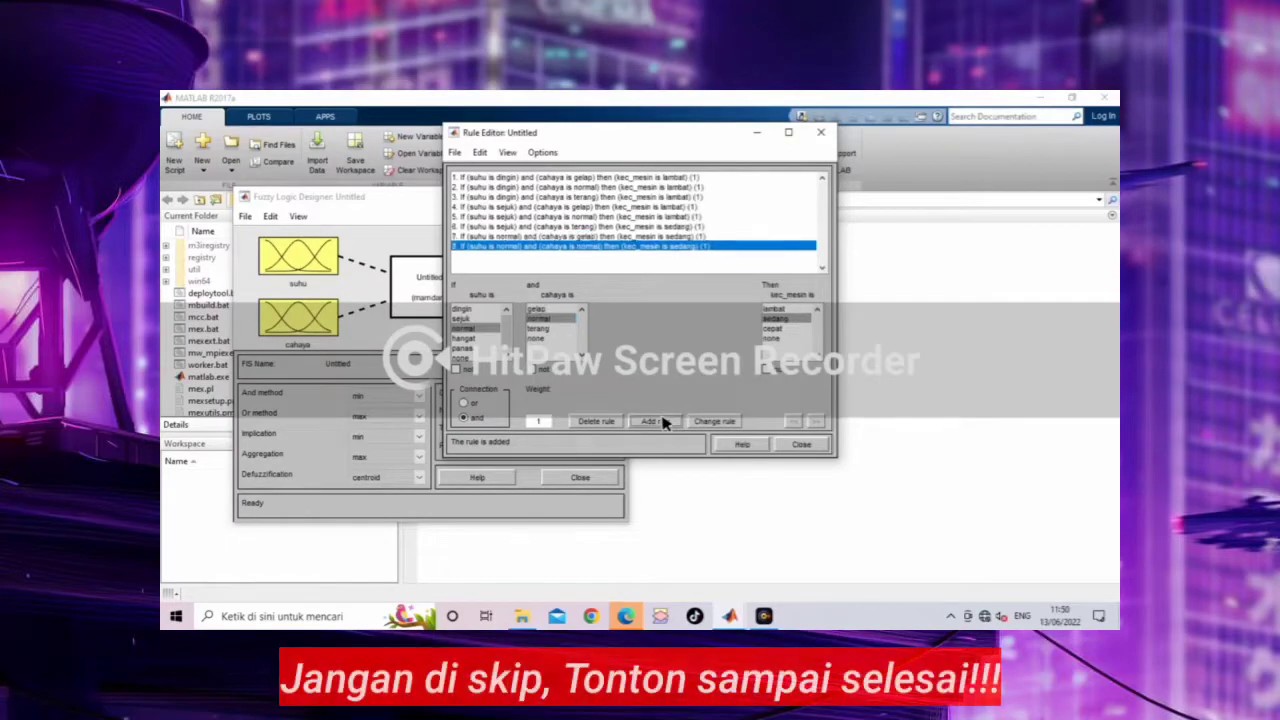
pyautogui.click(533, 328)
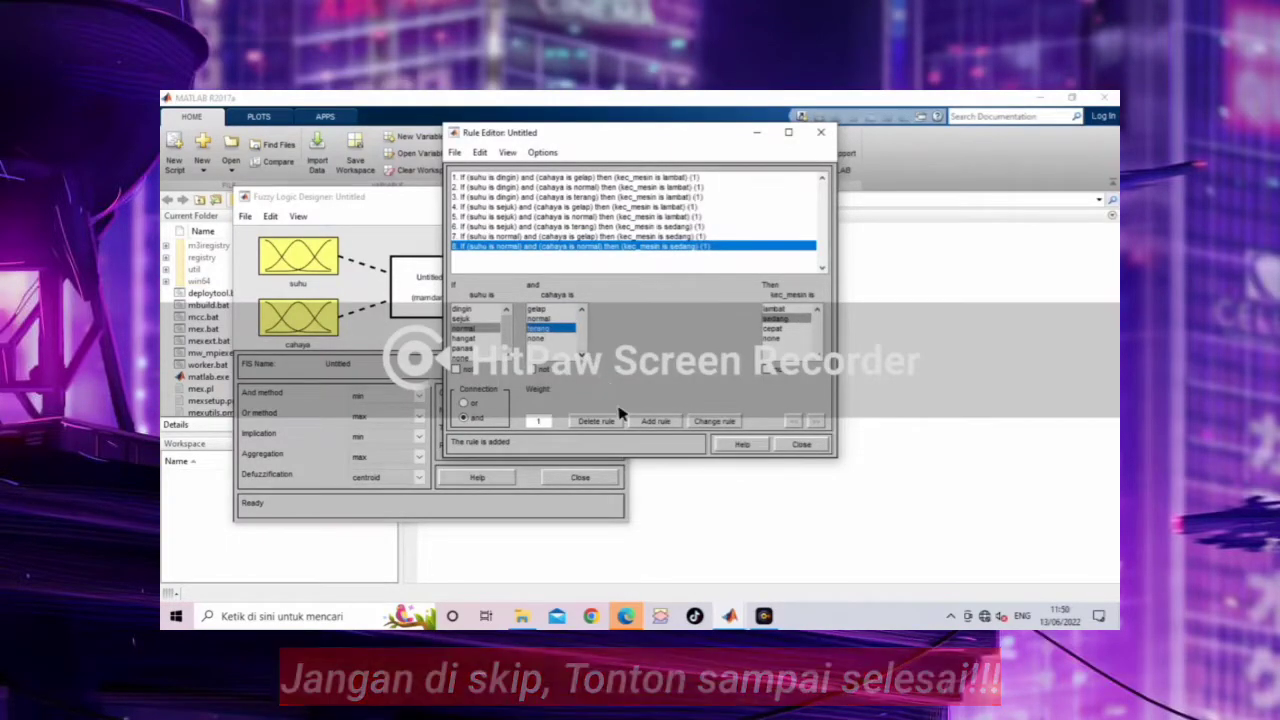
pyautogui.click(650, 421)
# - Add three rules for suhu hangat: kec_mesin sedang with cahaya gelap, and cepat with cahaya normal and with terang
pyautogui.click(464, 338)
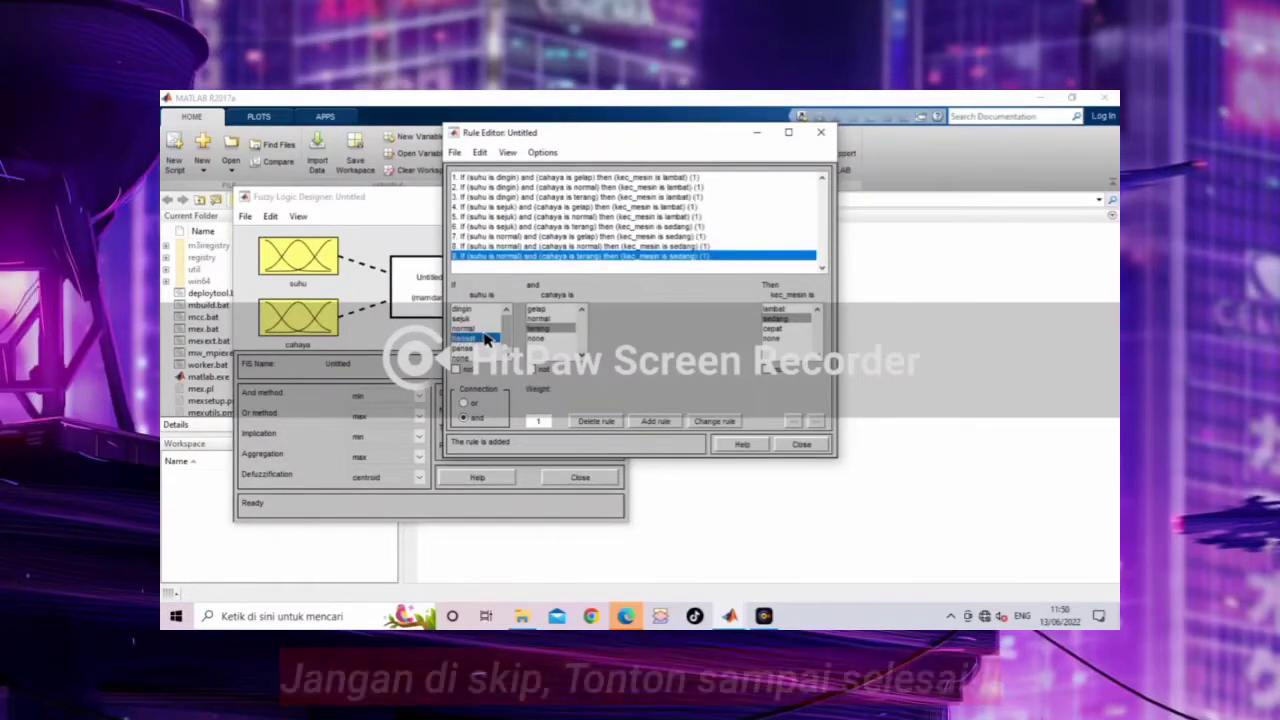
pyautogui.click(542, 308)
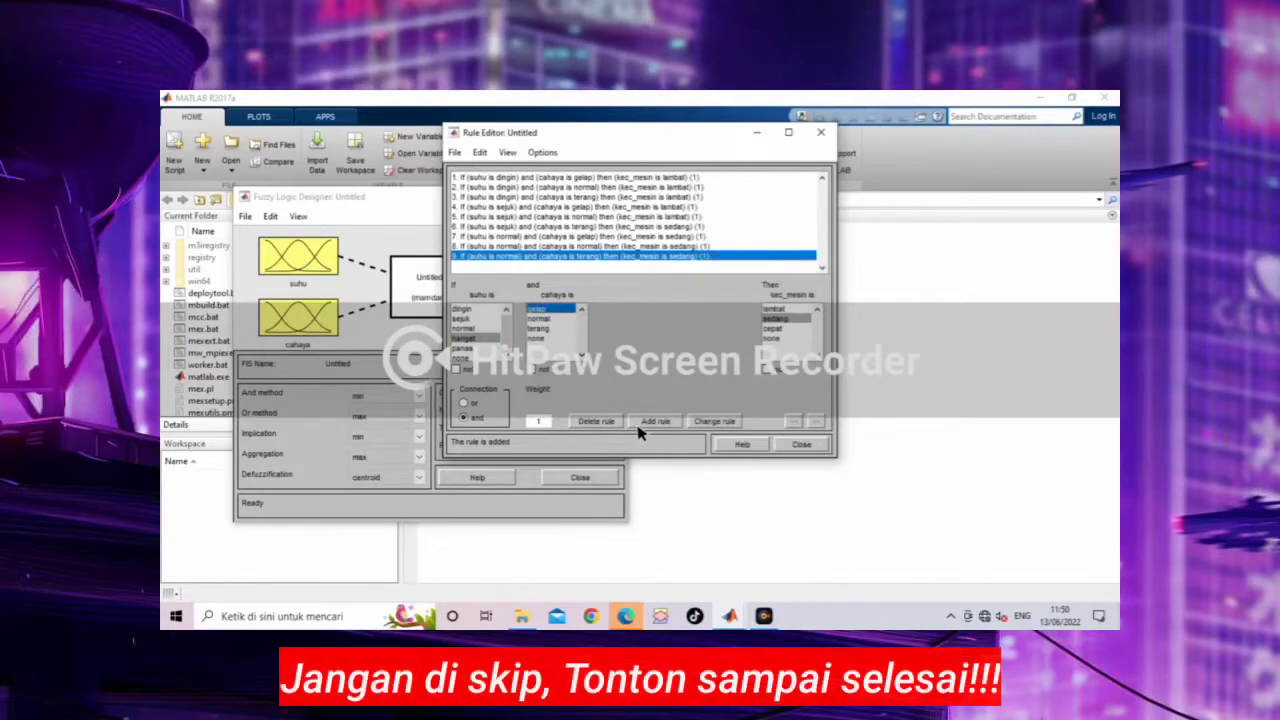
pyautogui.click(655, 421)
pyautogui.click(545, 318)
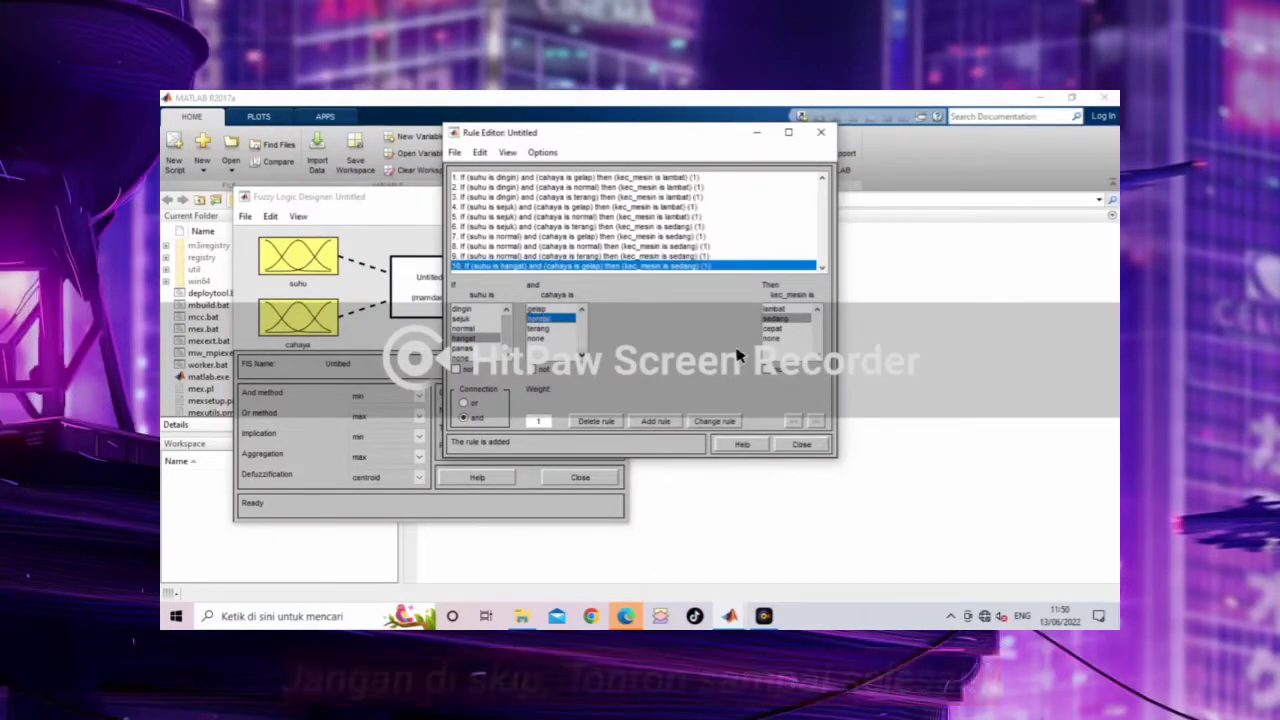
pyautogui.click(779, 329)
pyautogui.click(655, 421)
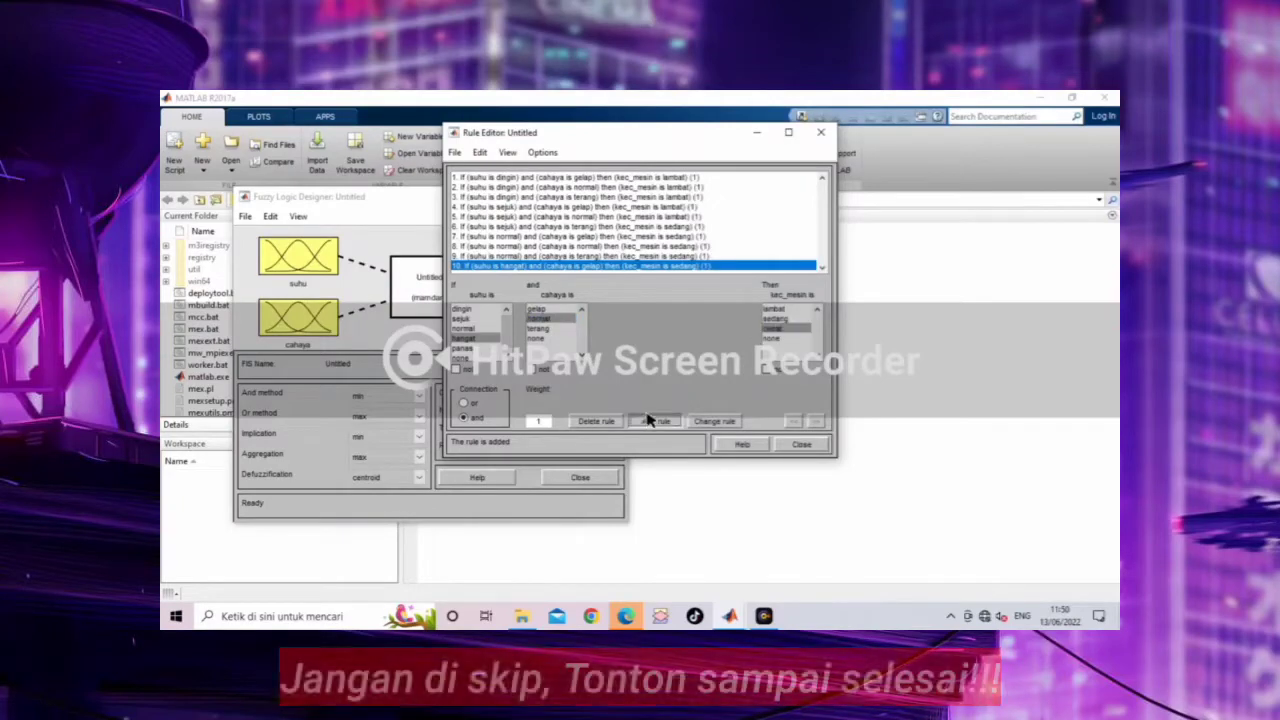
pyautogui.click(537, 327)
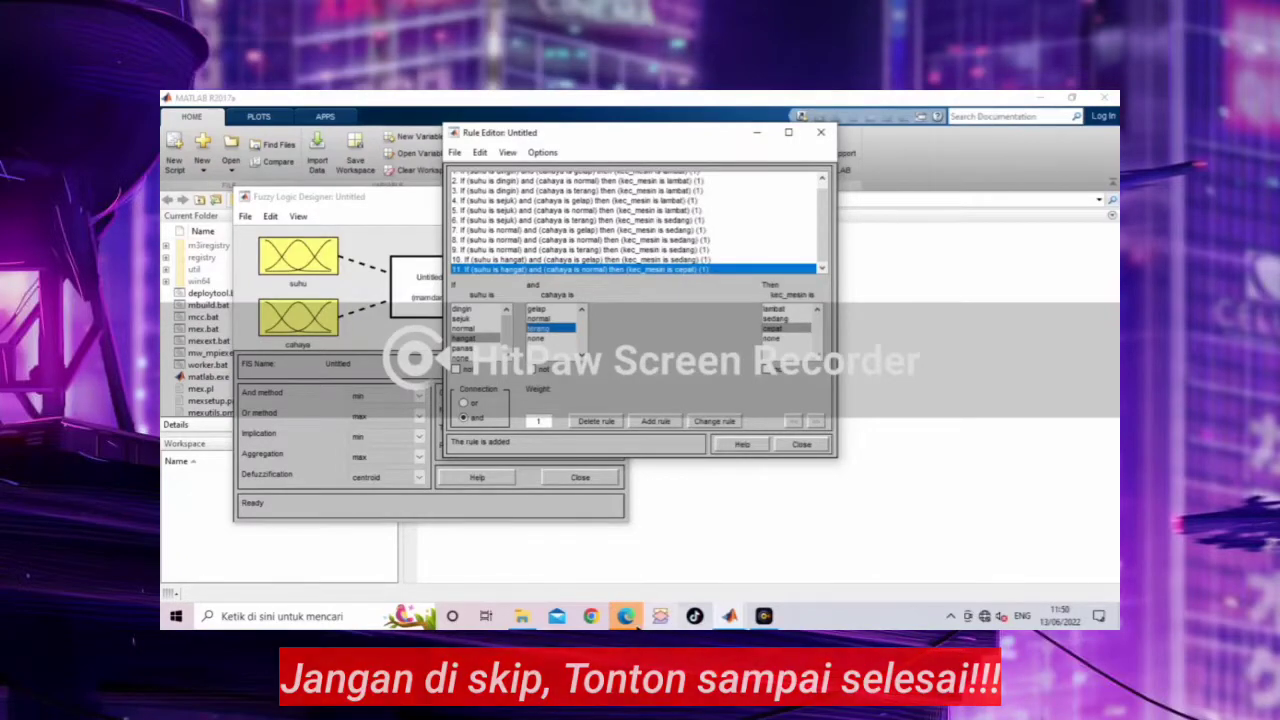
pyautogui.click(655, 421)
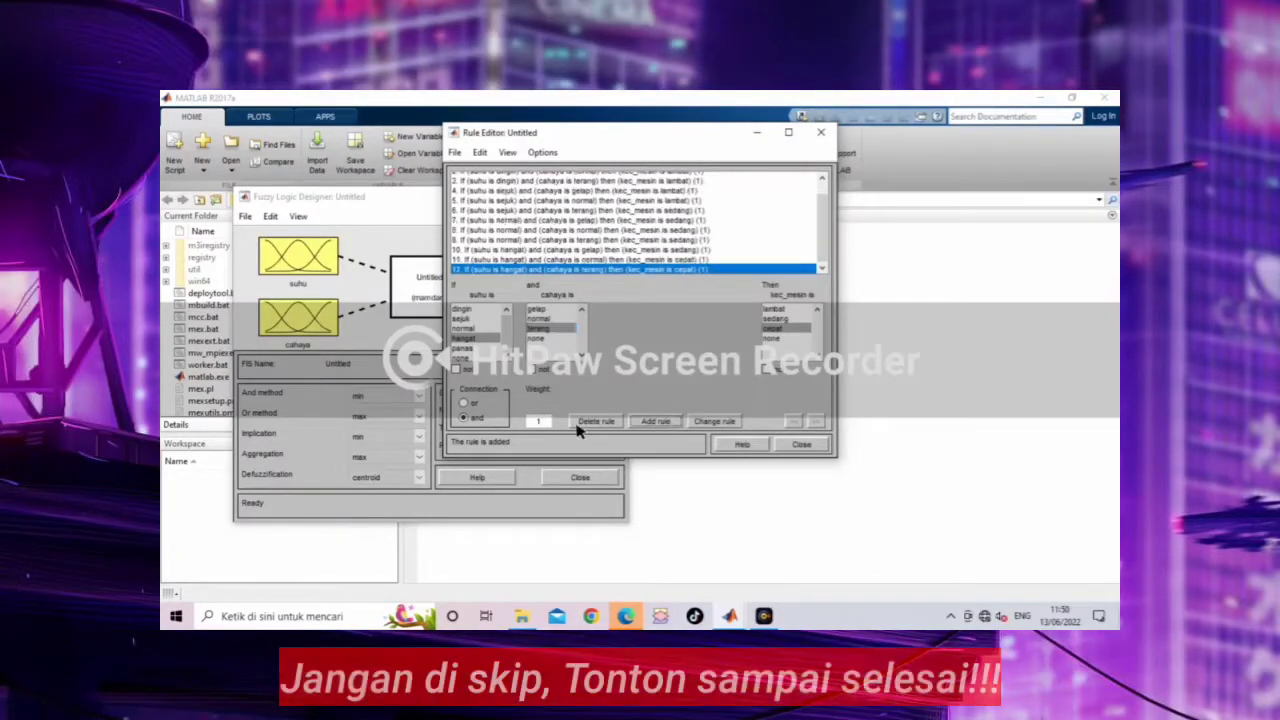
# - Add three rules setting kec_mesin to cepat when suhu is panas and cahaya is gelap, normal or terang
pyautogui.click(464, 347)
pyautogui.click(537, 309)
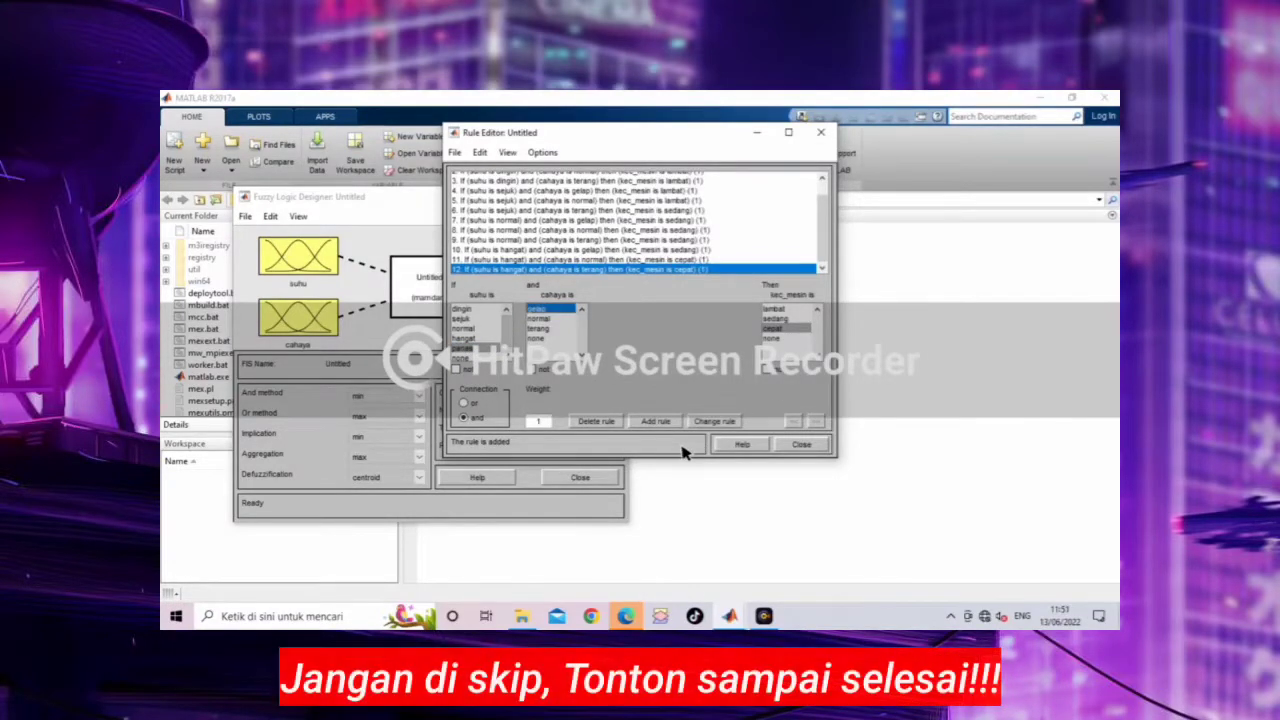
pyautogui.click(655, 421)
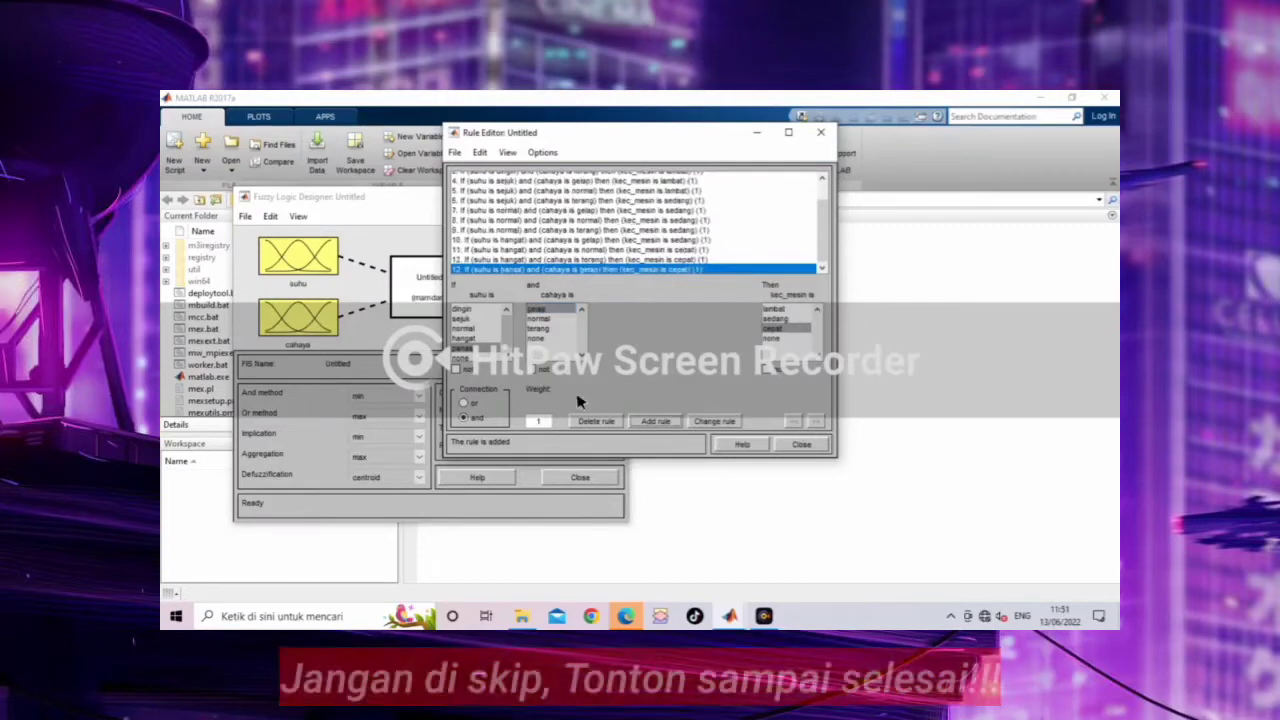
pyautogui.click(541, 318)
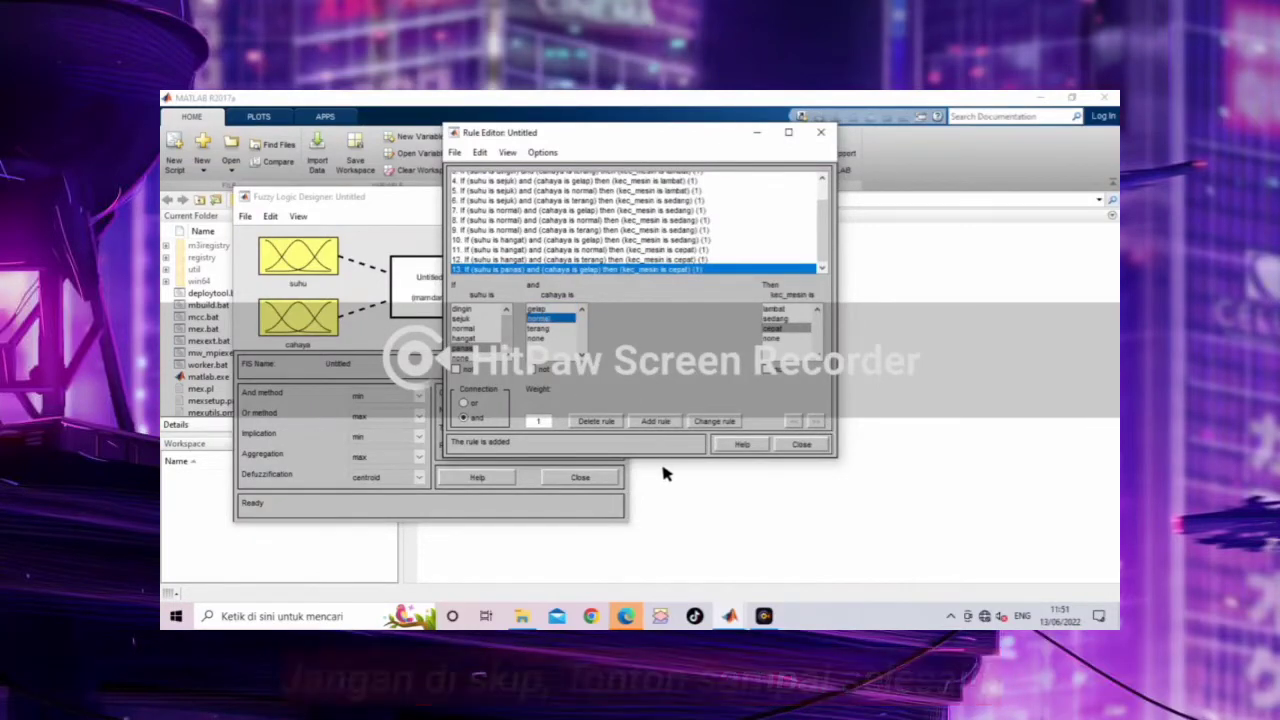
pyautogui.click(655, 421)
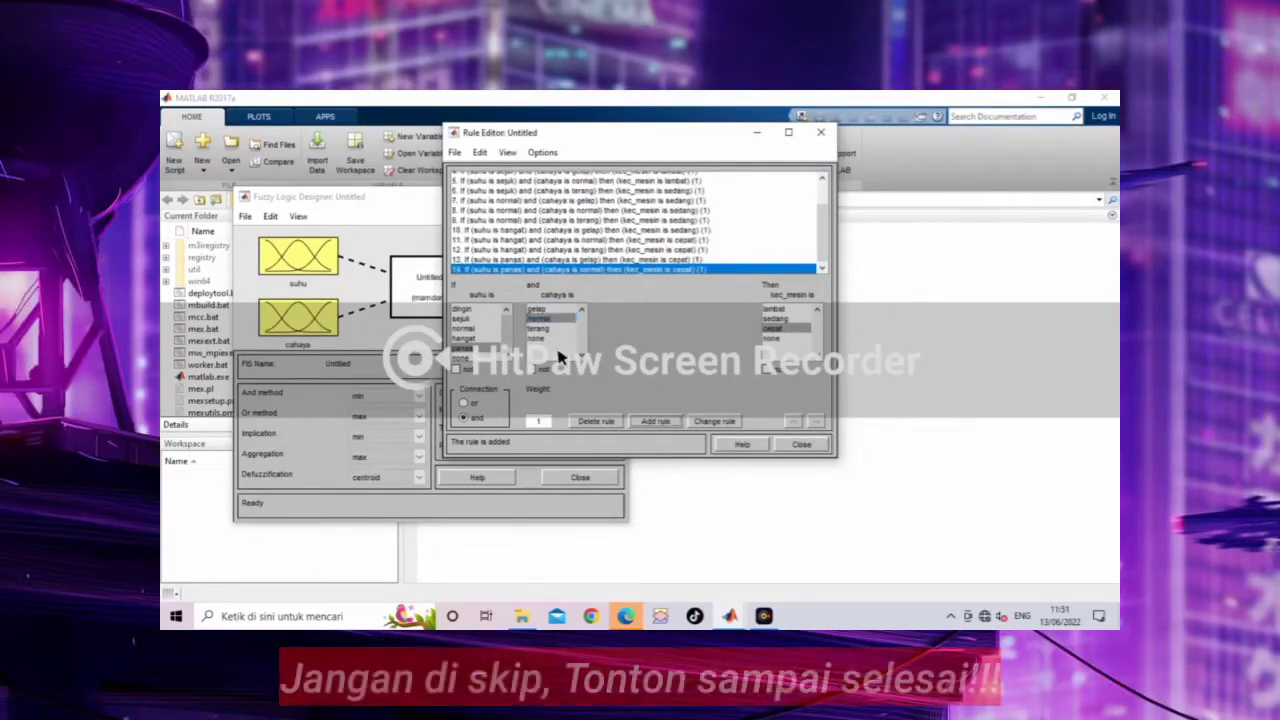
pyautogui.click(541, 329)
pyautogui.click(652, 421)
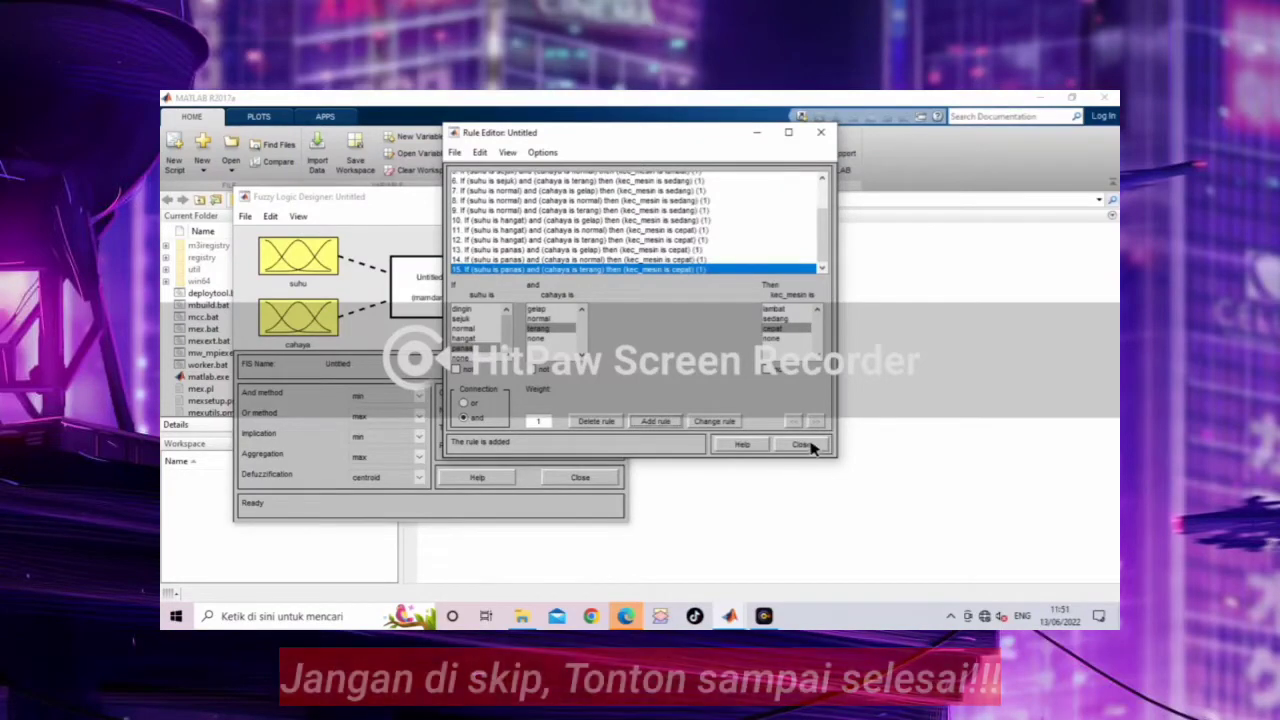
# - Arrange the rule editor and the Fuzzy Logic Designer side by side and close the rule editor
pyautogui.moveTo(670, 133)
pyautogui.moveTo(653, 131); pyautogui.dragTo(793, 178)
pyautogui.moveTo(506, 200); pyautogui.dragTo(458, 185)
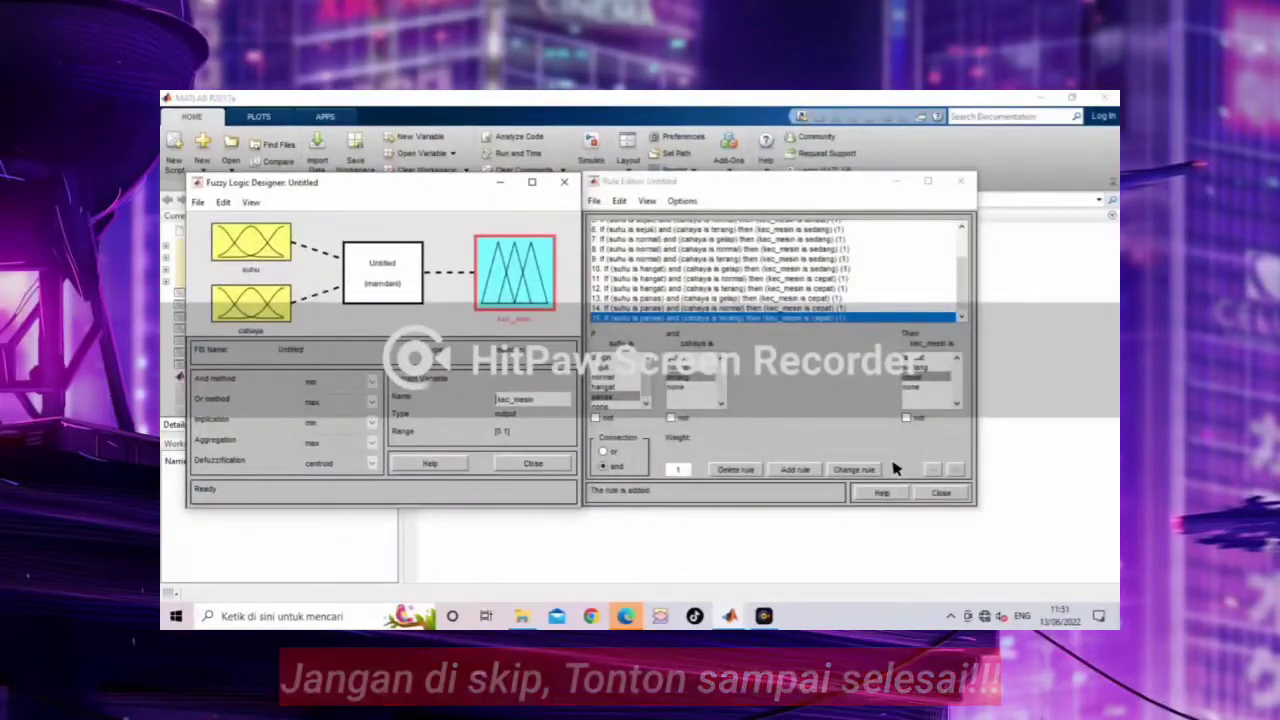
pyautogui.click(942, 493)
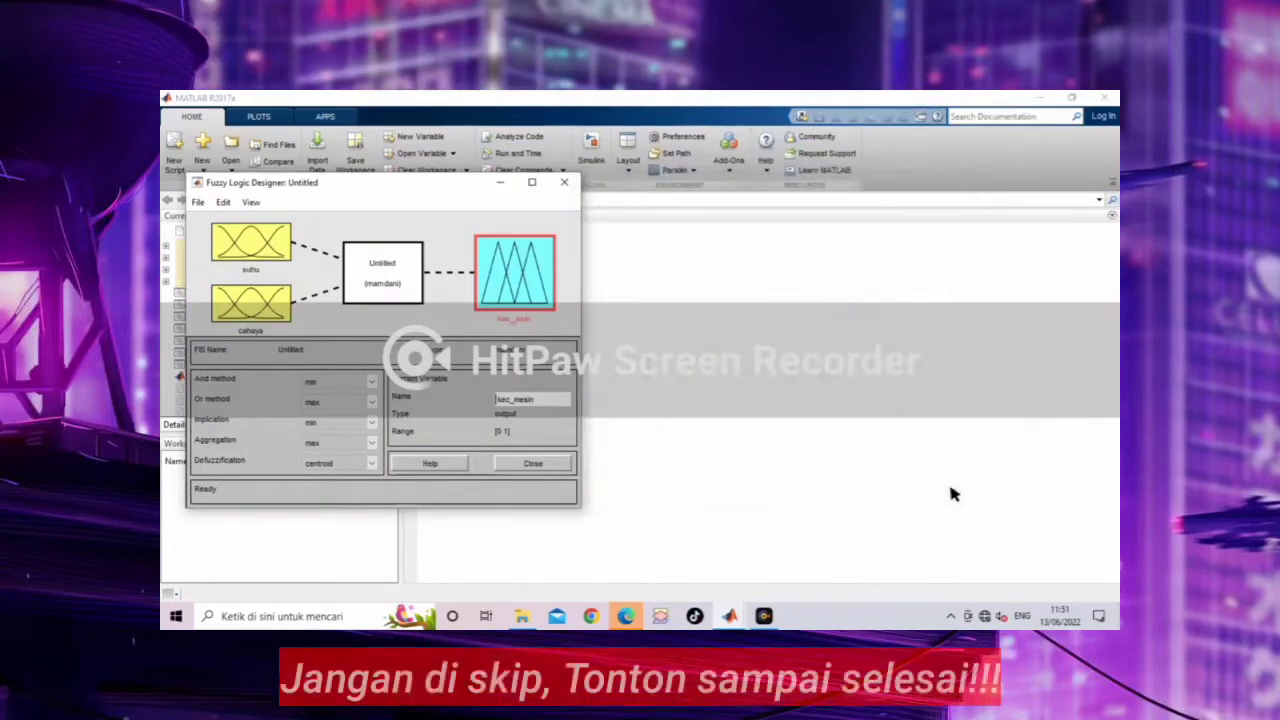
pyautogui.click(220, 203)
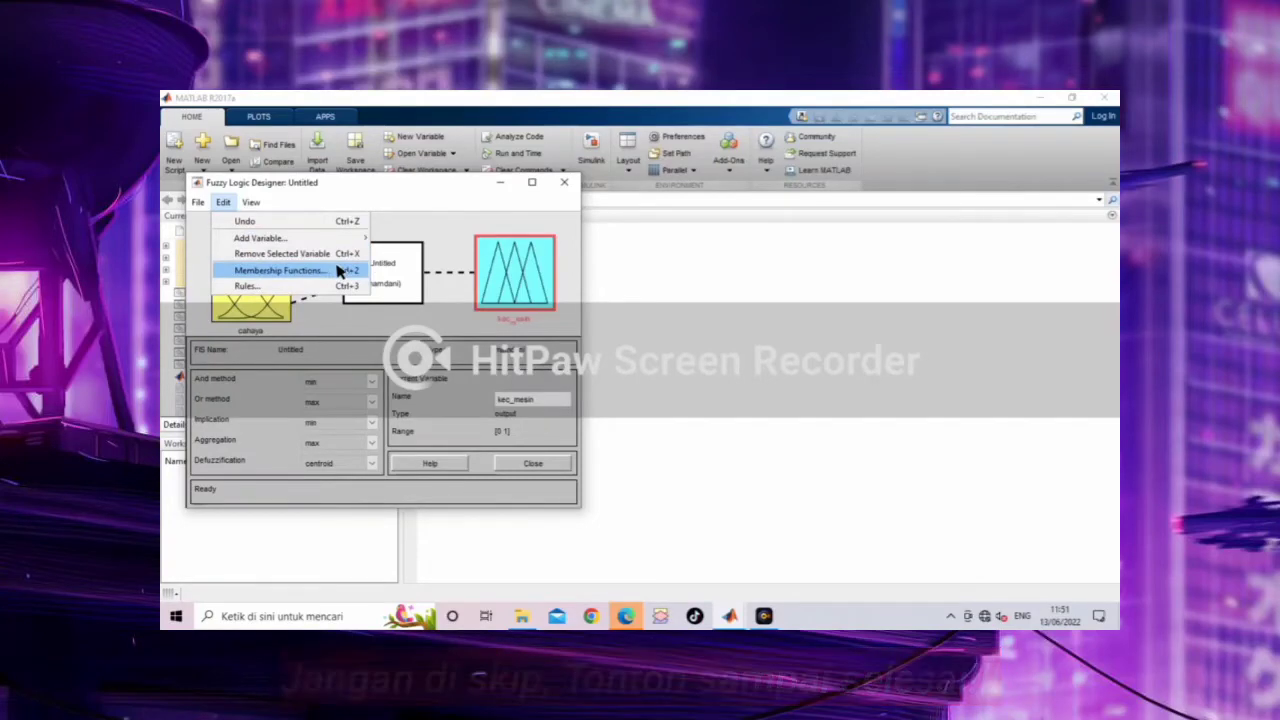
pyautogui.click(698, 312)
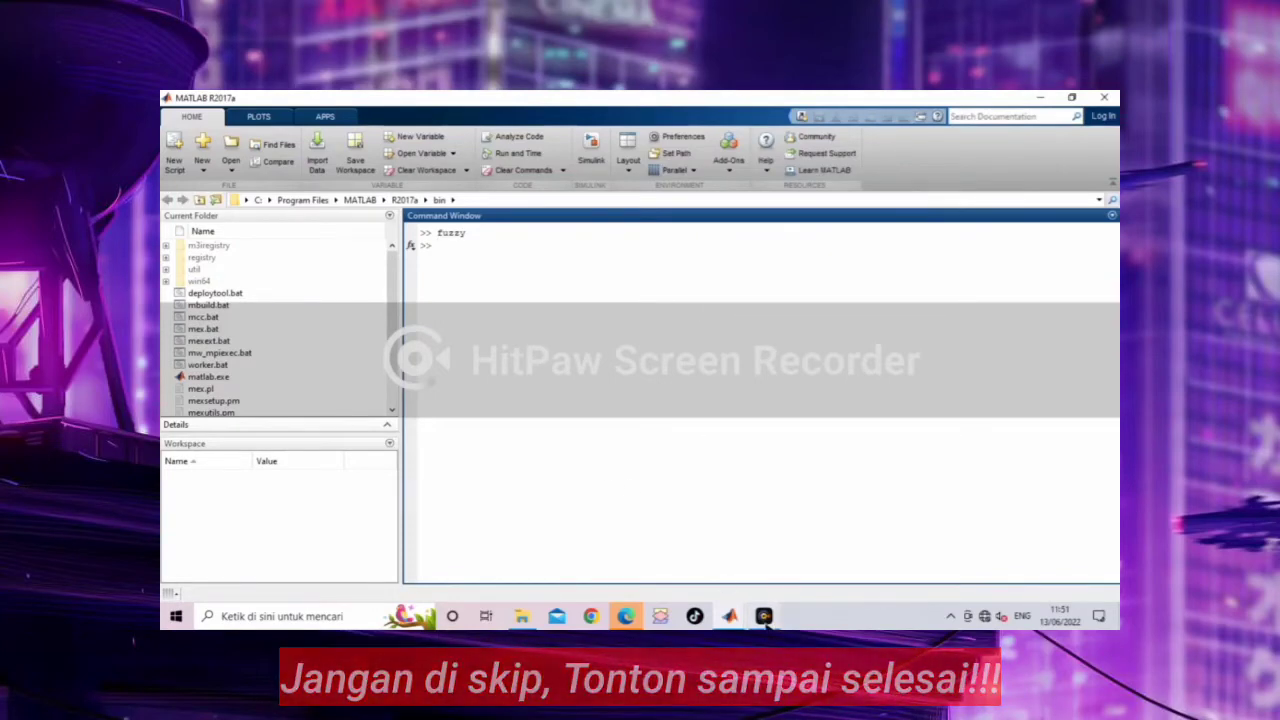
pyautogui.moveTo(730, 615)
pyautogui.click(773, 532)
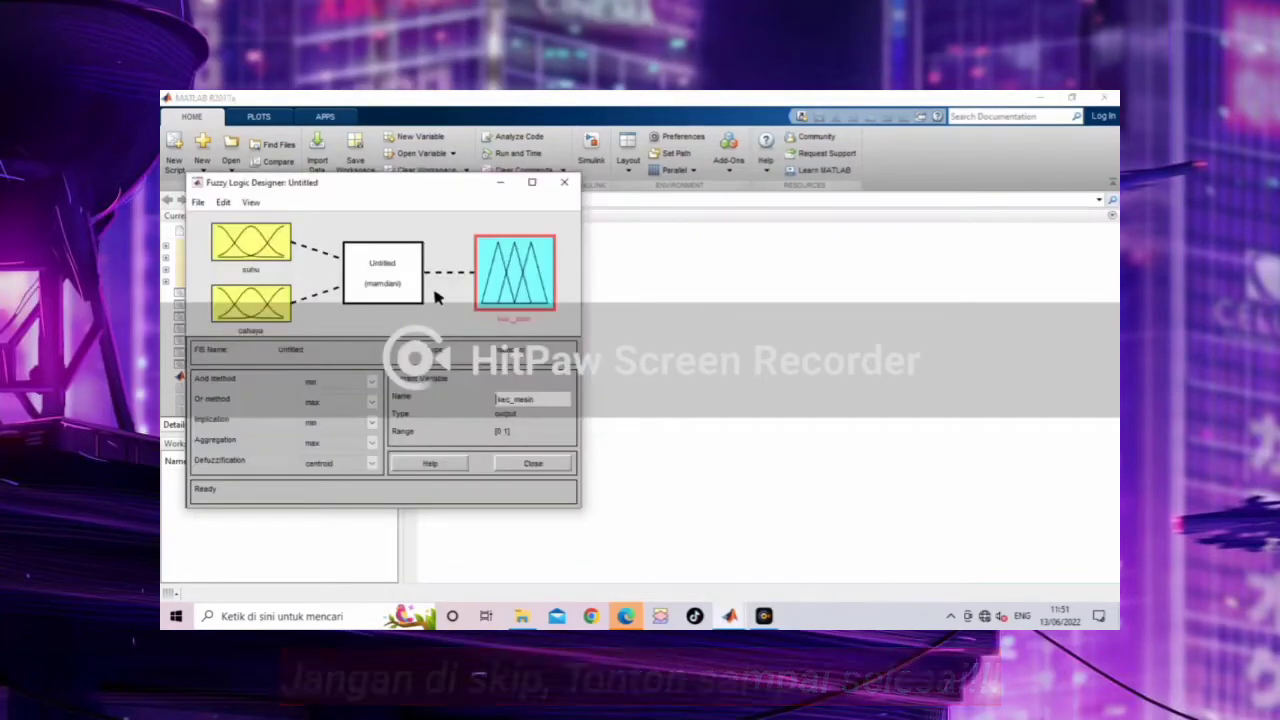
# - Reopen the rule editor, view the surface plot of kec_mesin over suhu and cahaya, and minimize both windows
pyautogui.click(222, 203)
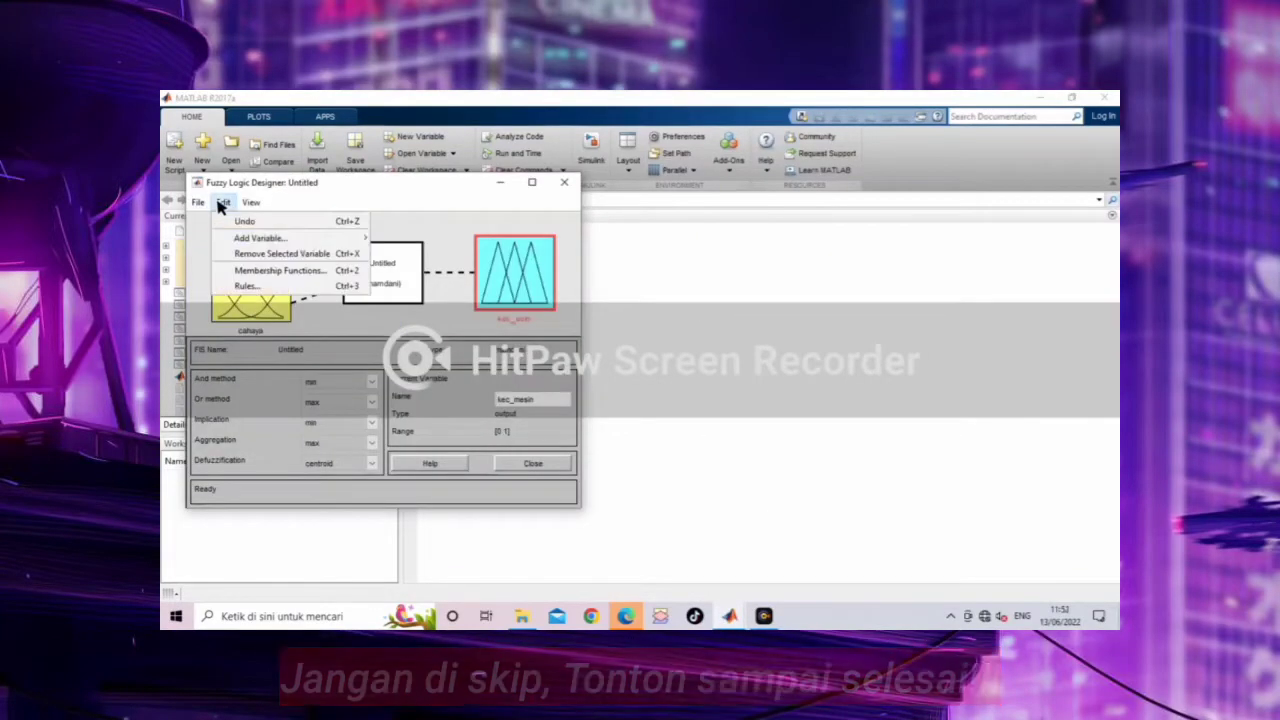
pyautogui.click(316, 287)
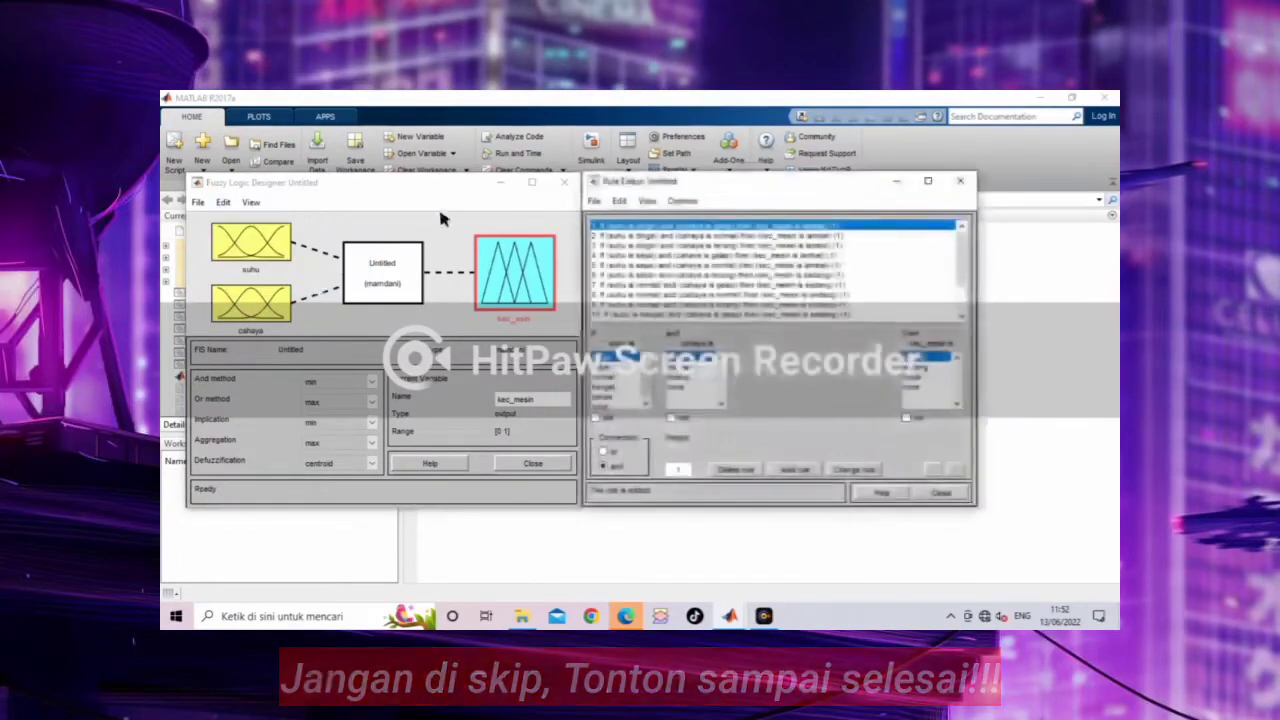
pyautogui.click(646, 202)
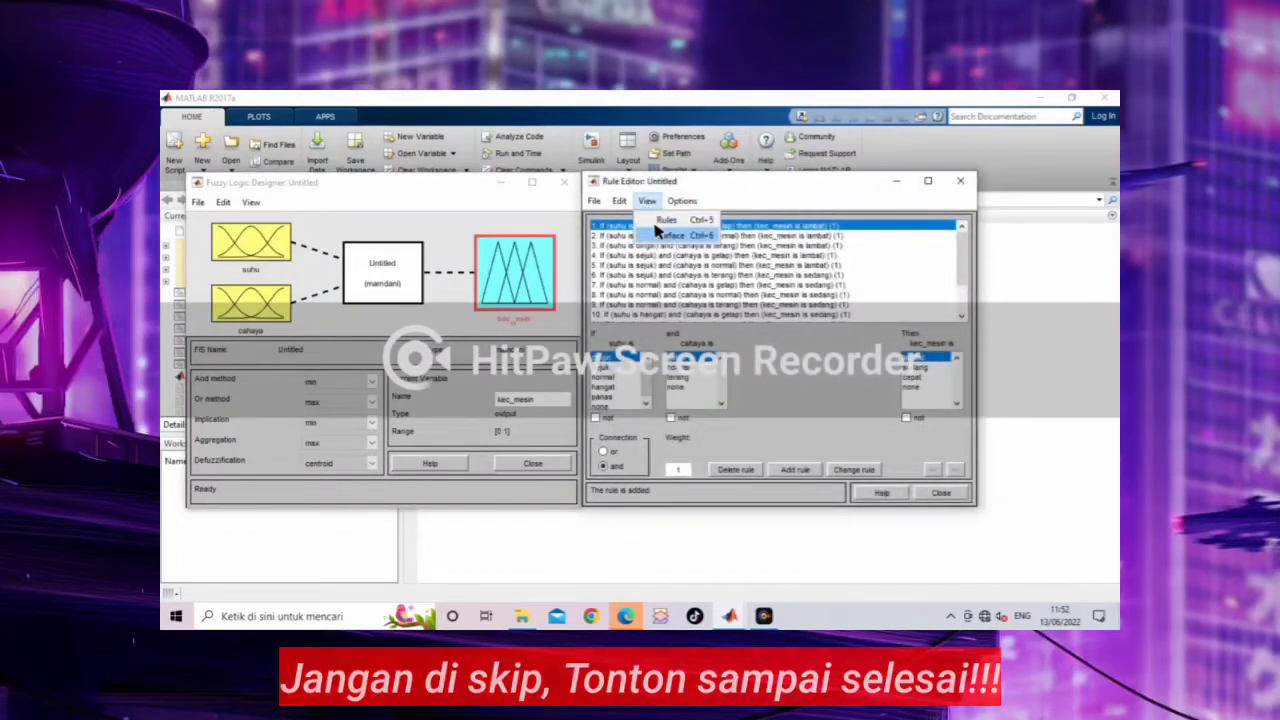
pyautogui.click(656, 233)
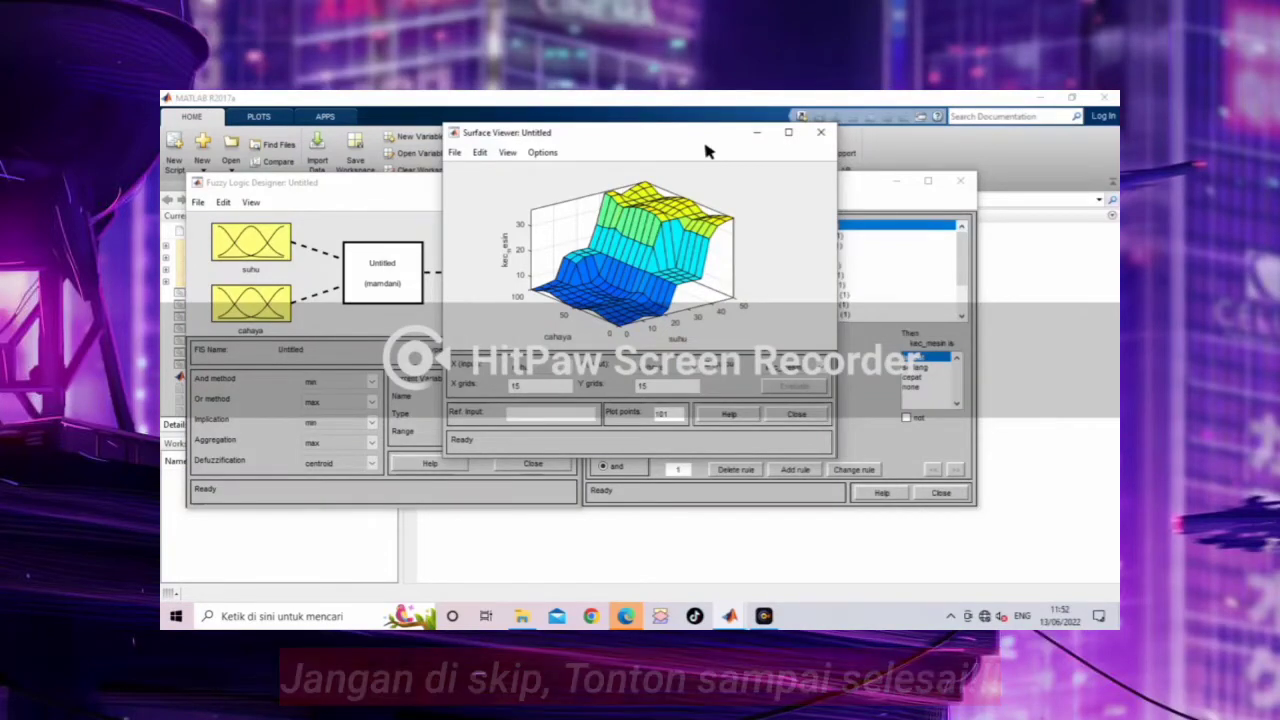
pyautogui.click(767, 129)
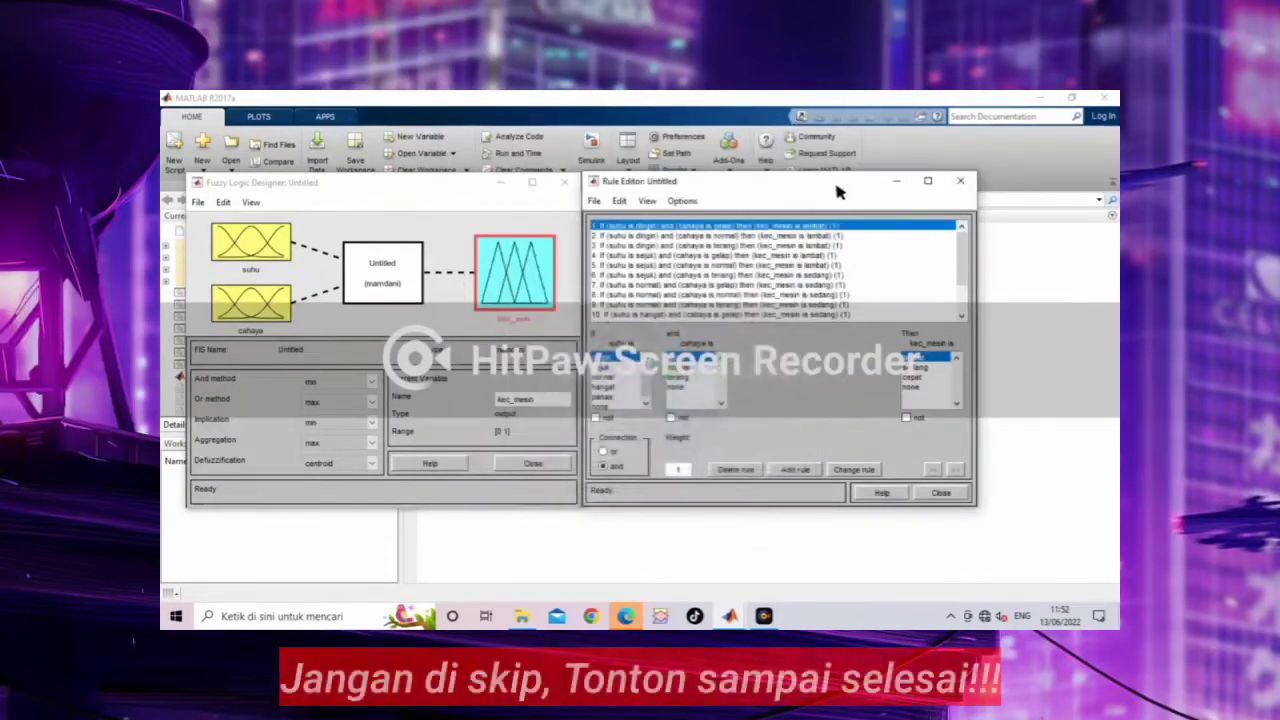
pyautogui.click(900, 183)
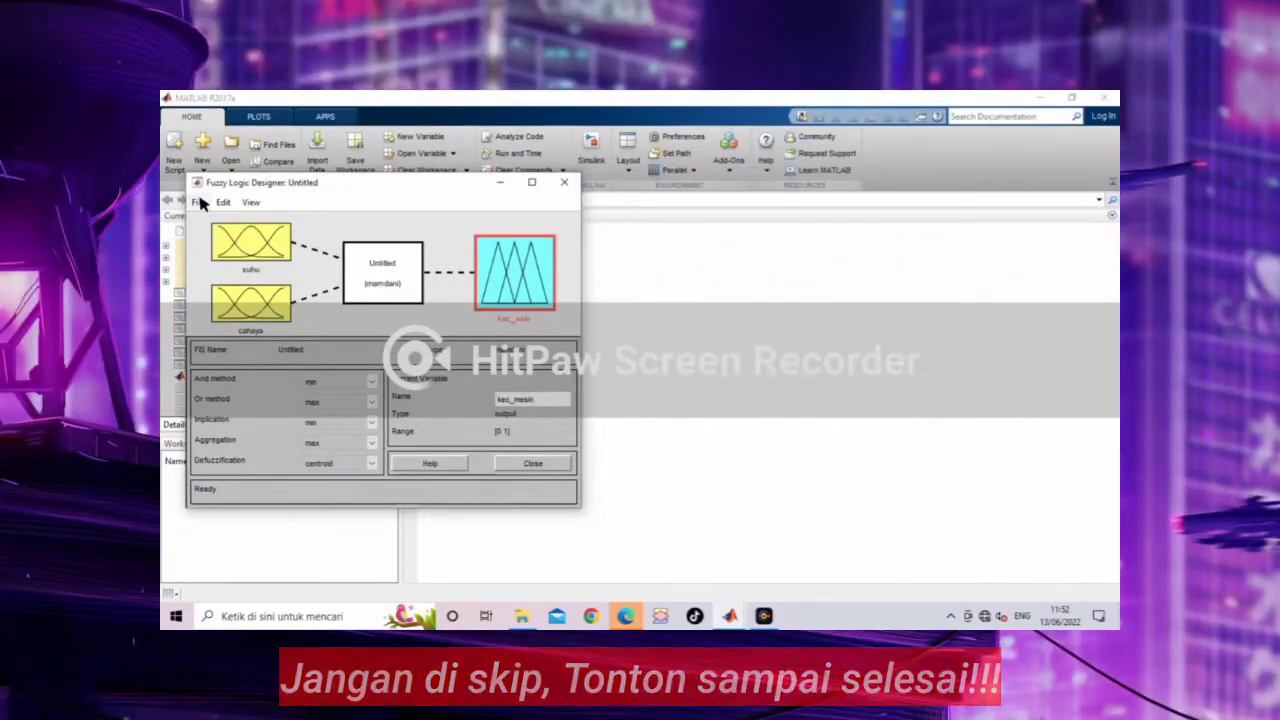
# - Export the fuzzy system to a .fis file named "system kecepatan mesin" in the Documents folder
pyautogui.click(199, 202)
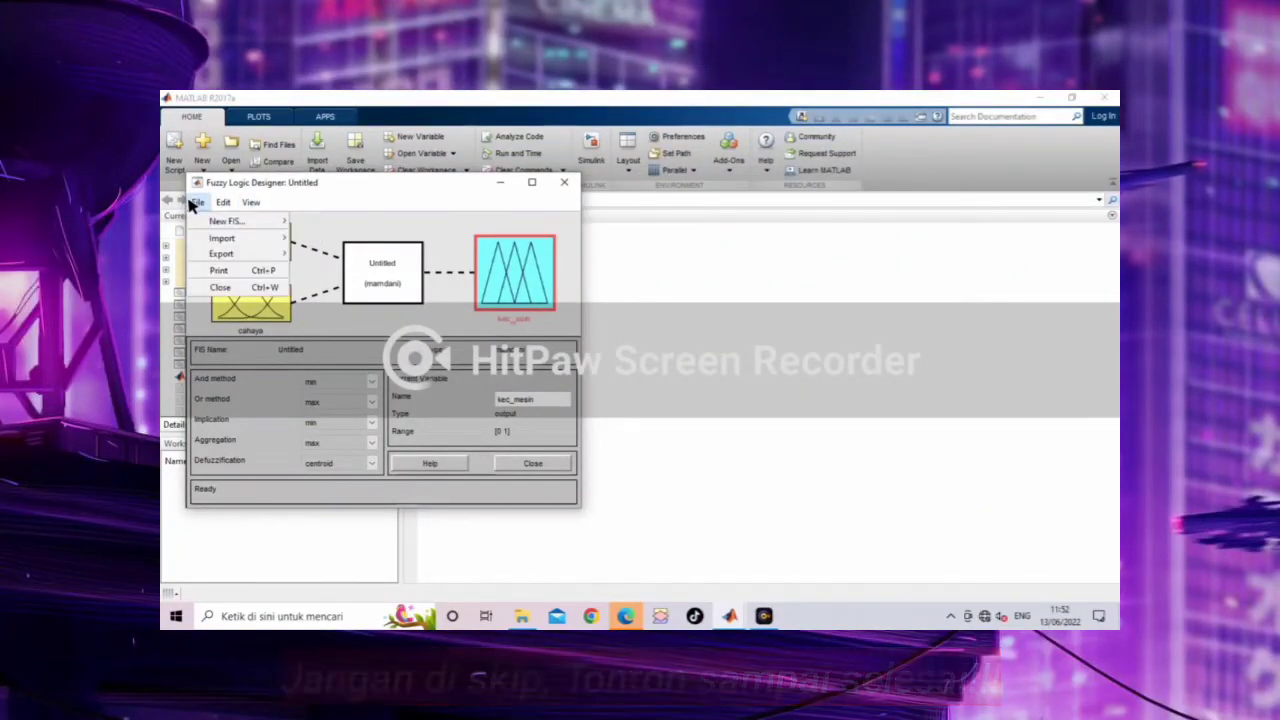
pyautogui.moveTo(257, 260)
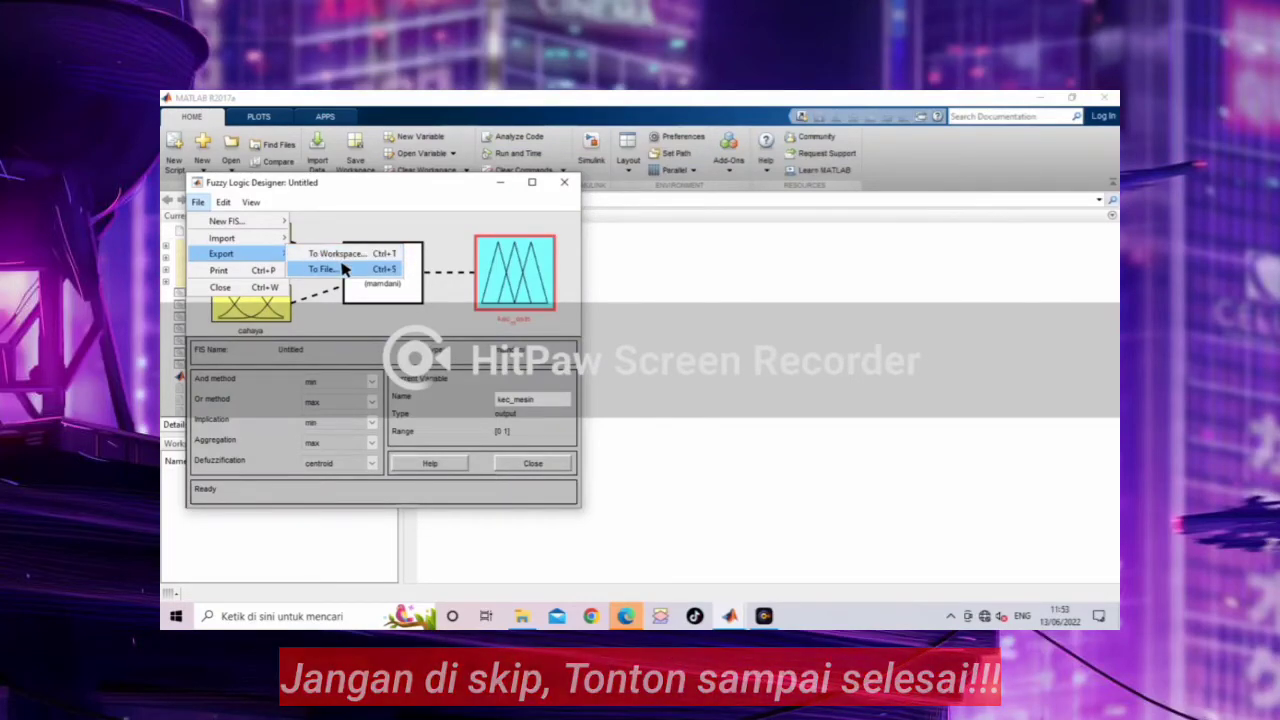
pyautogui.click(340, 269)
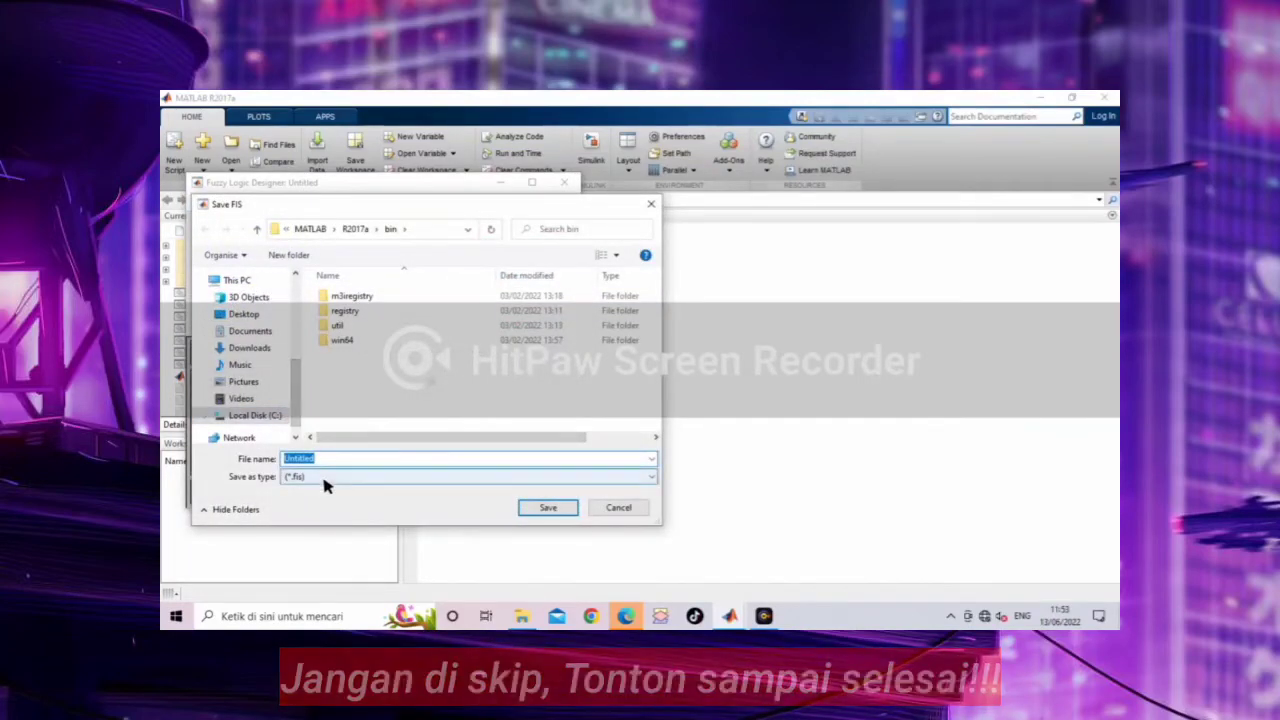
pyautogui.click(265, 332)
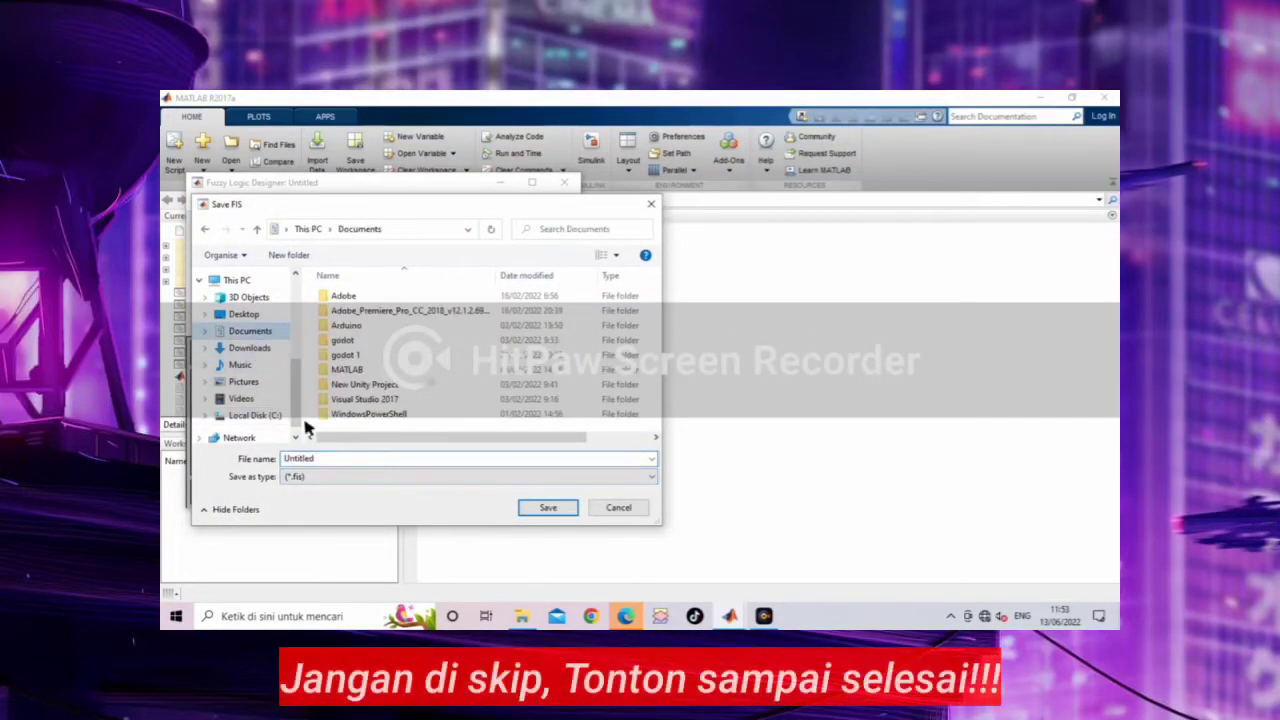
pyautogui.doubleClick(336, 458)
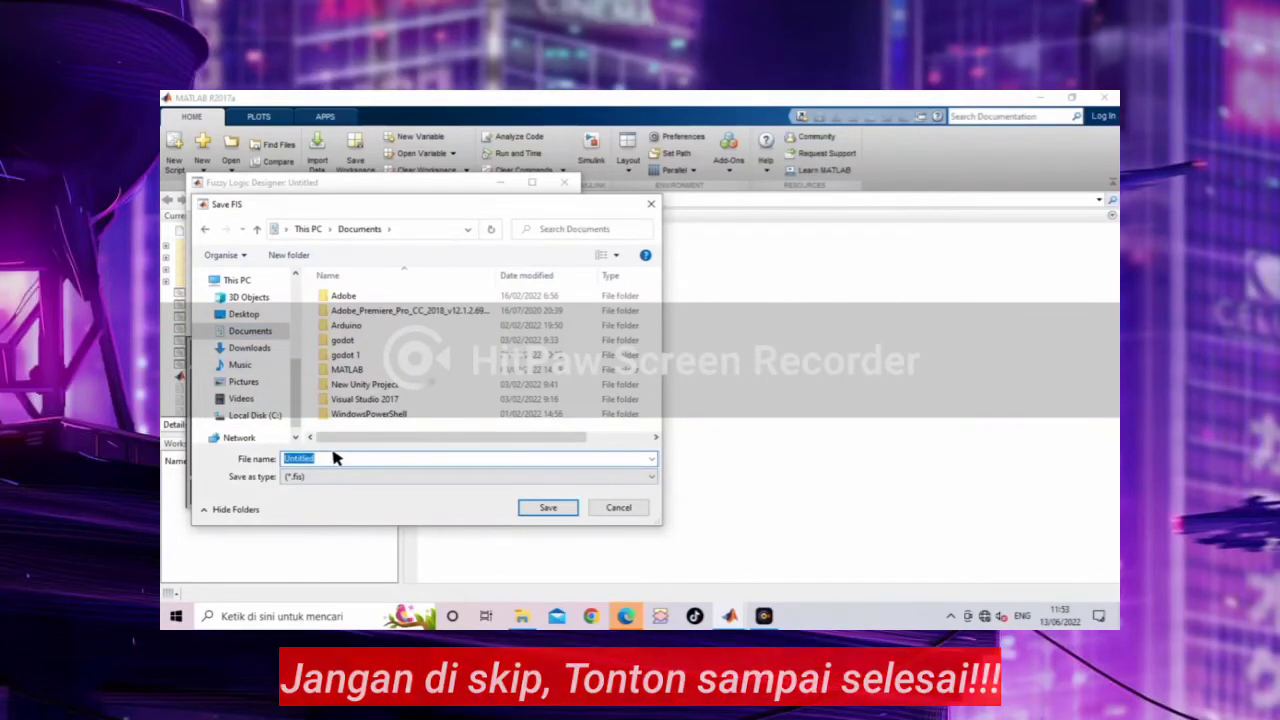
pyautogui.write('syste')
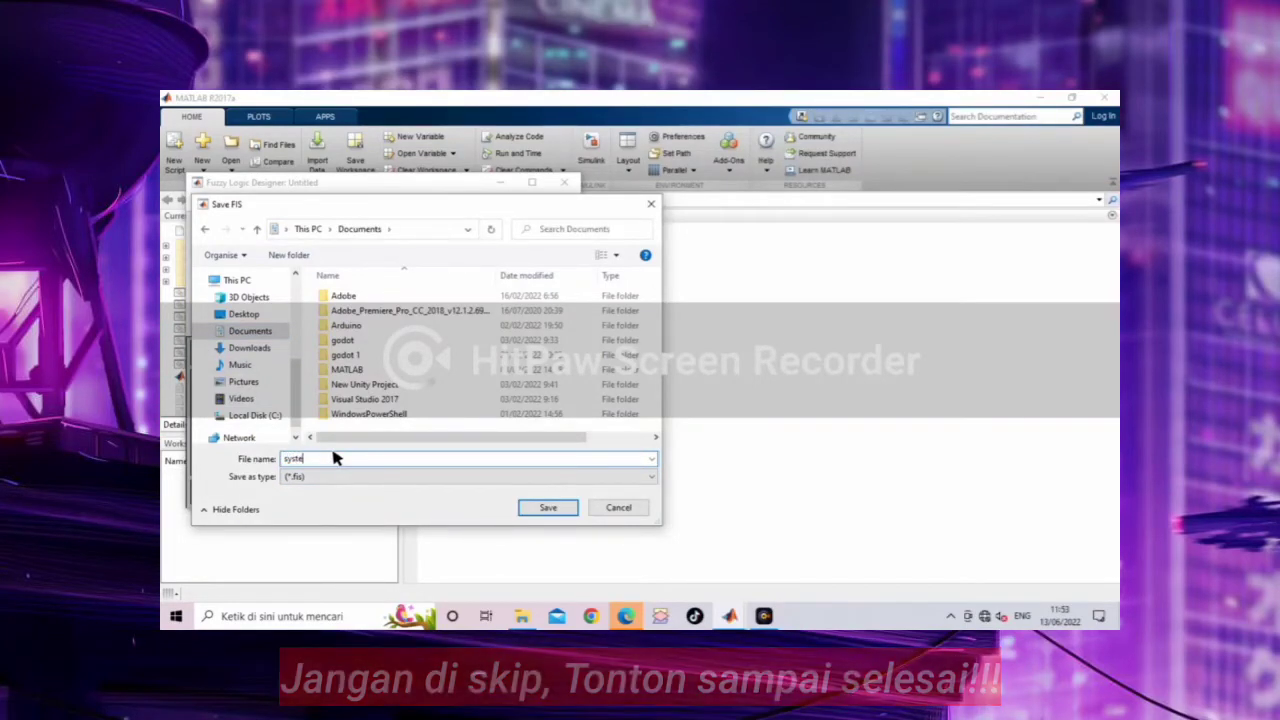
pyautogui.write('m kece')
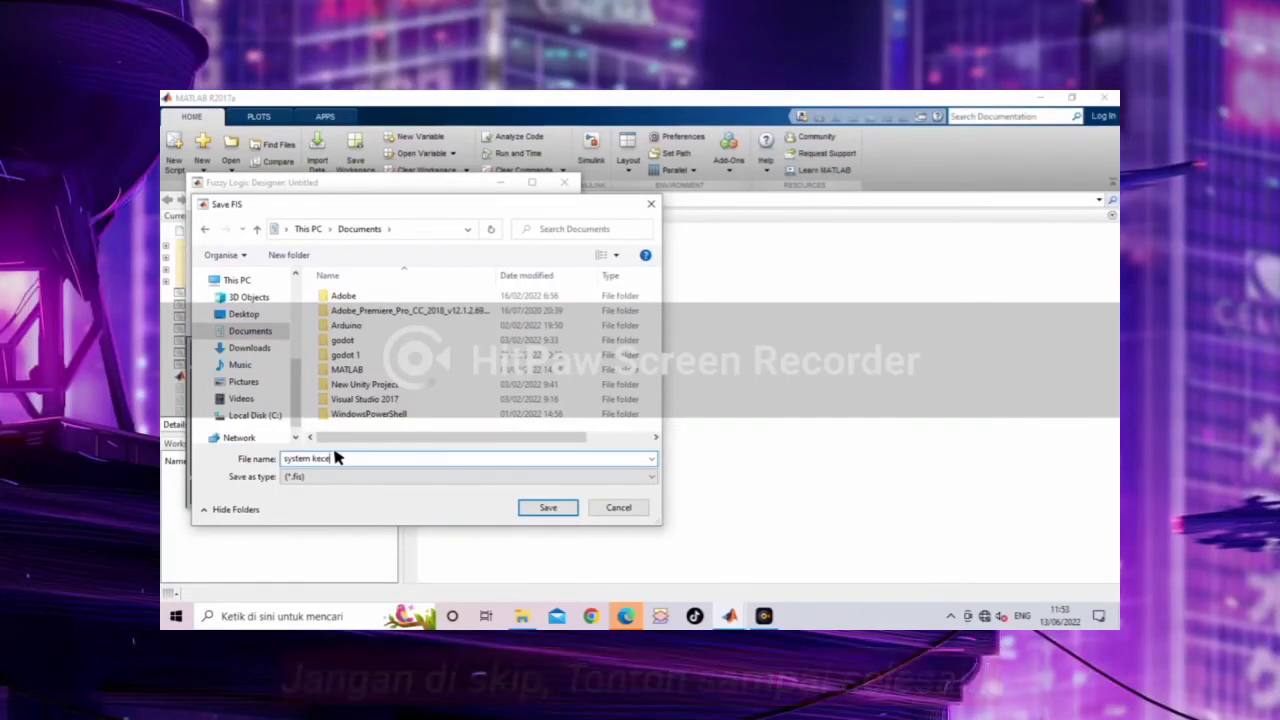
pyautogui.write('patan')
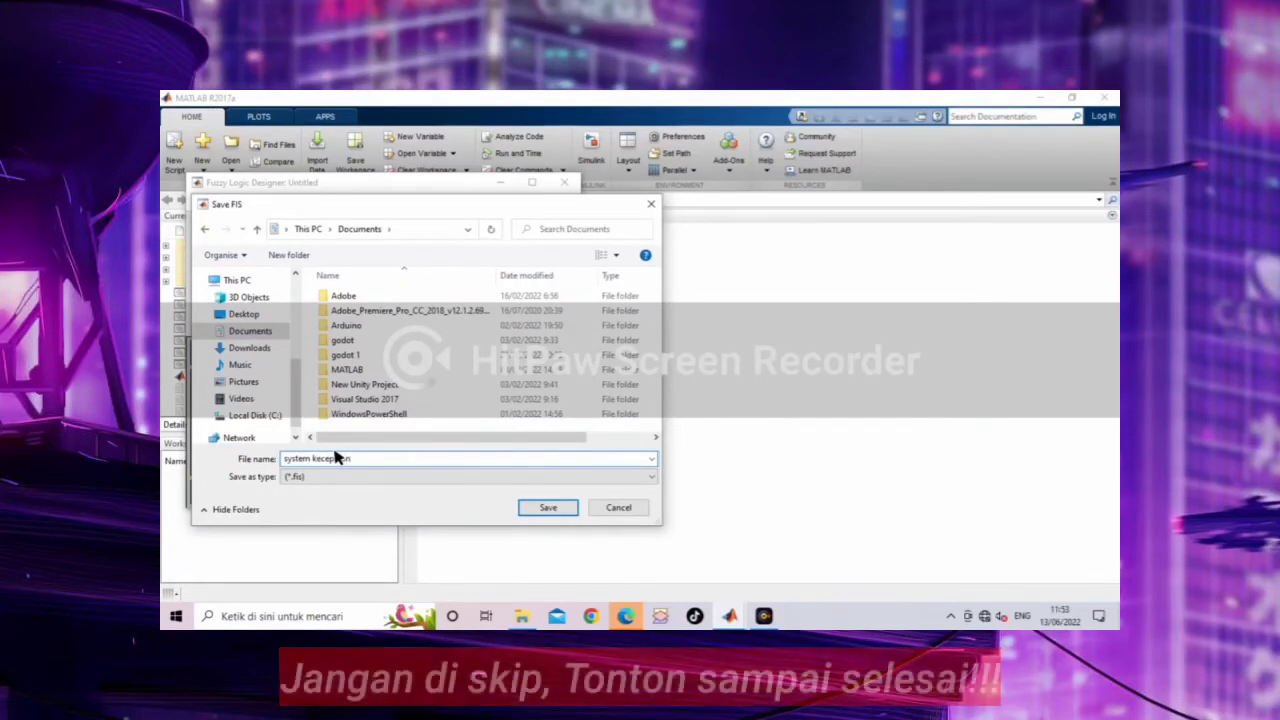
pyautogui.write(' mesin')
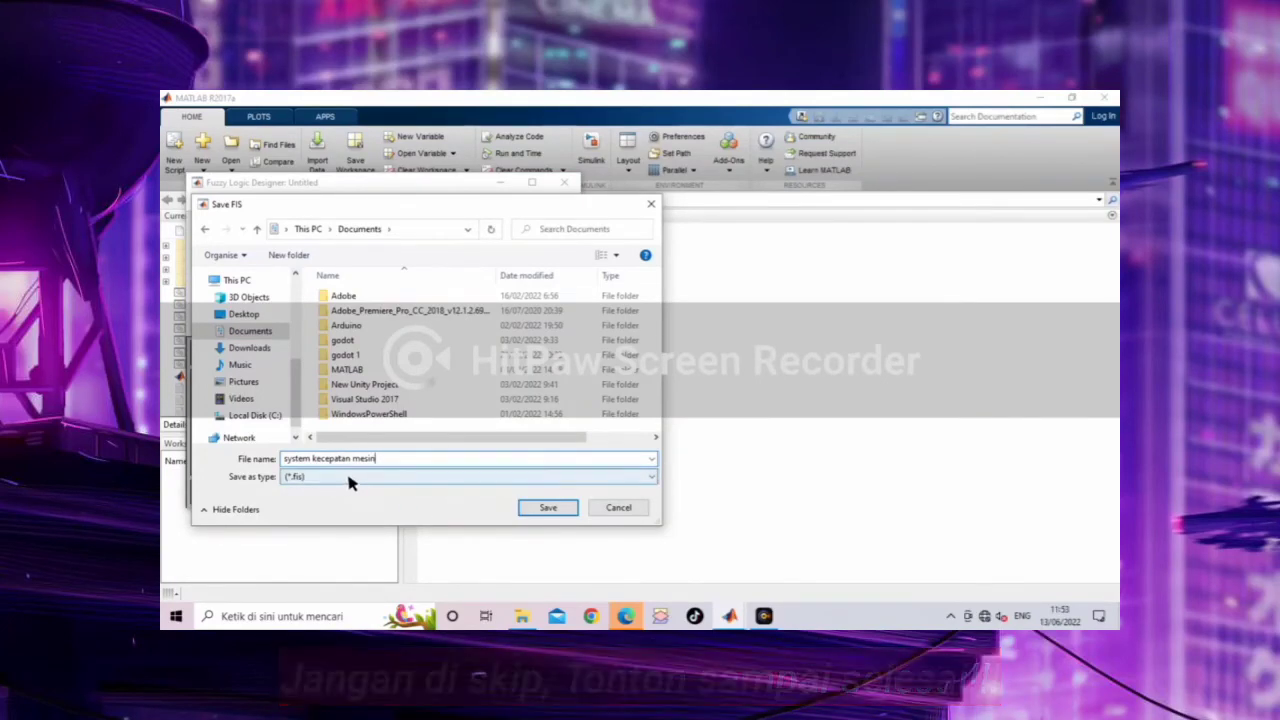
pyautogui.click(548, 505)
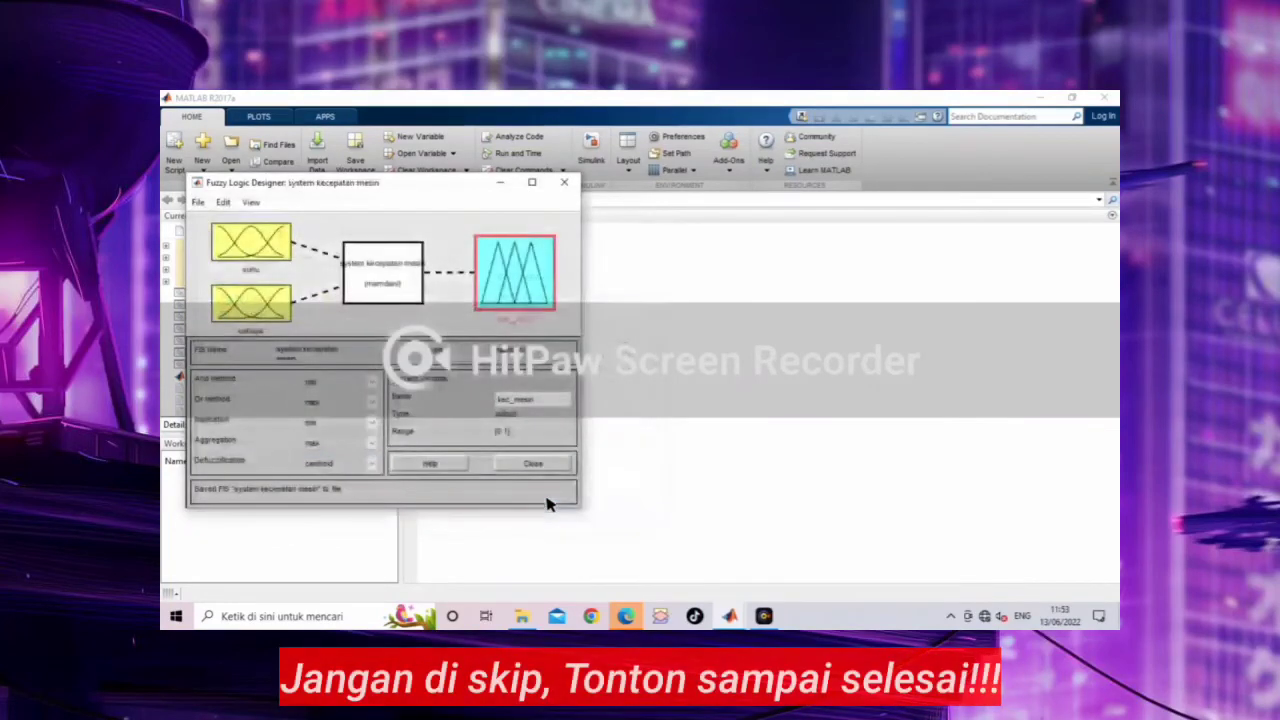